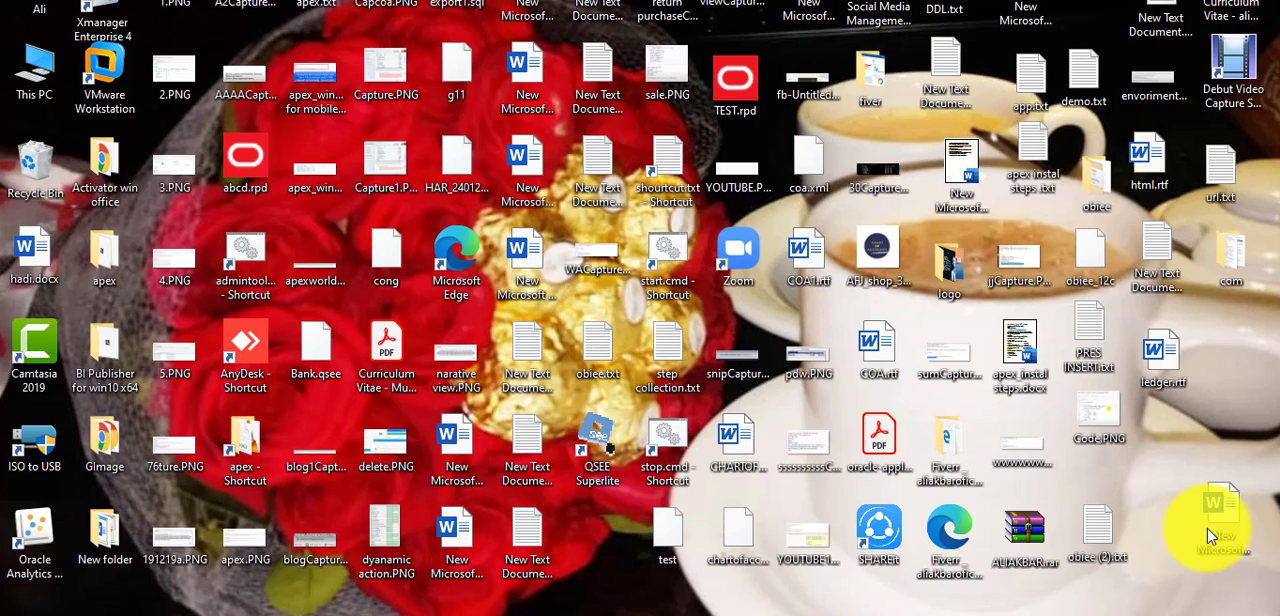
# Switch to the browser window showing the Oracle APEX home page of the Bank application.
pyautogui.moveTo(1210, 537); pyautogui.dragTo(1210, 537)
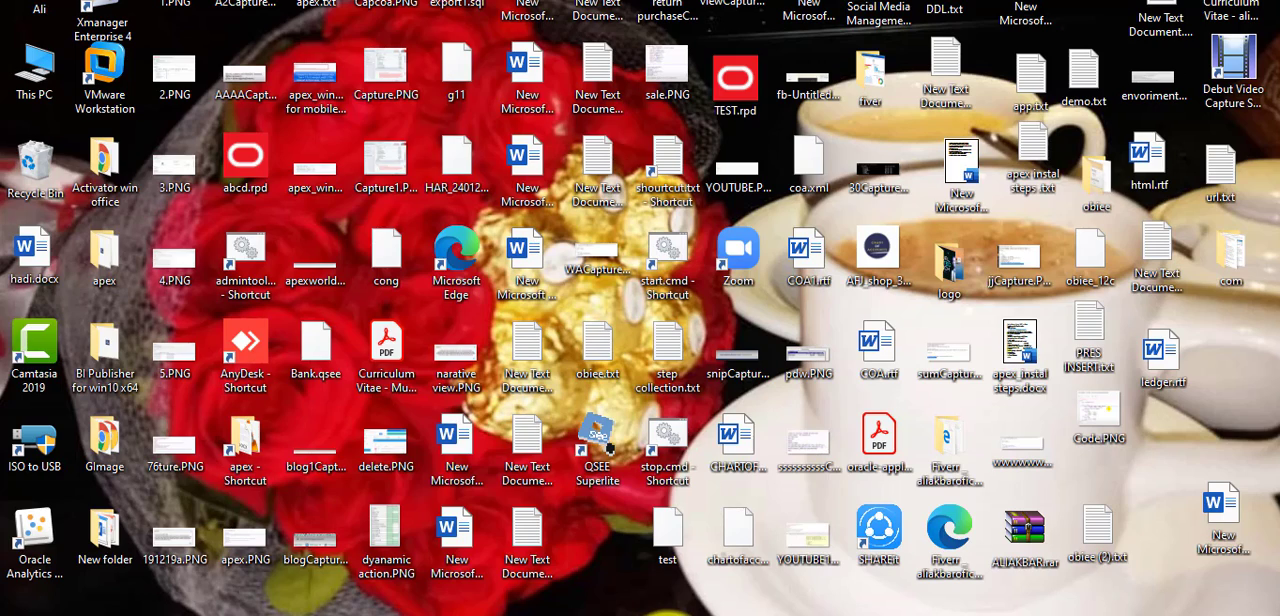
pyautogui.click(666, 612)
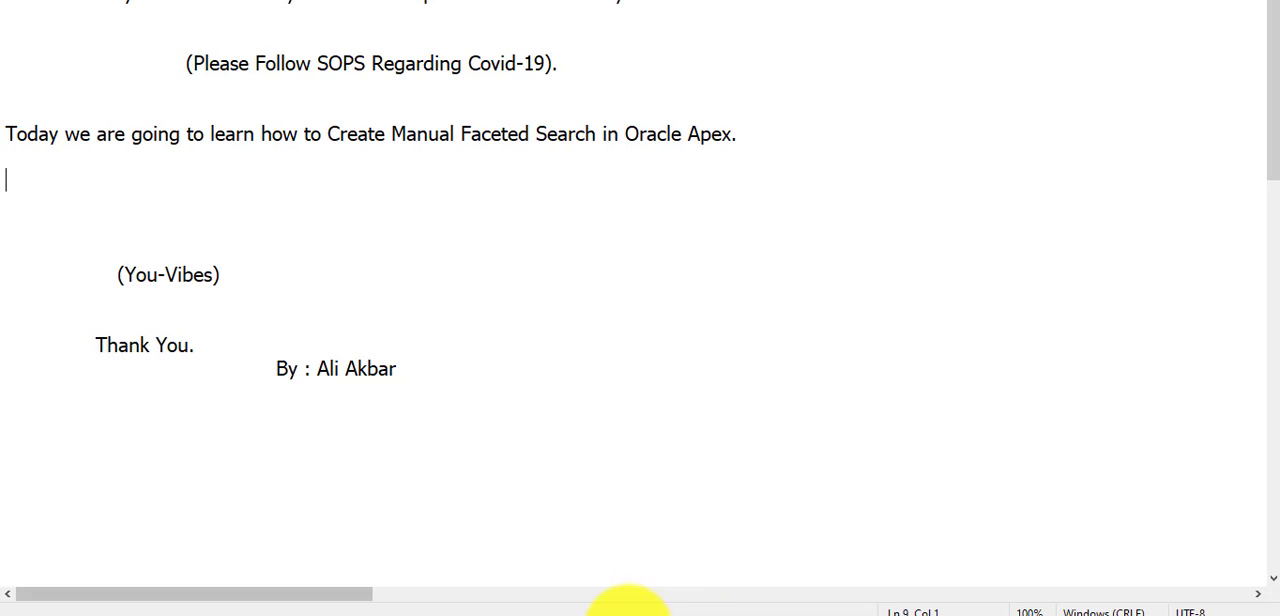
pyautogui.click(623, 615)
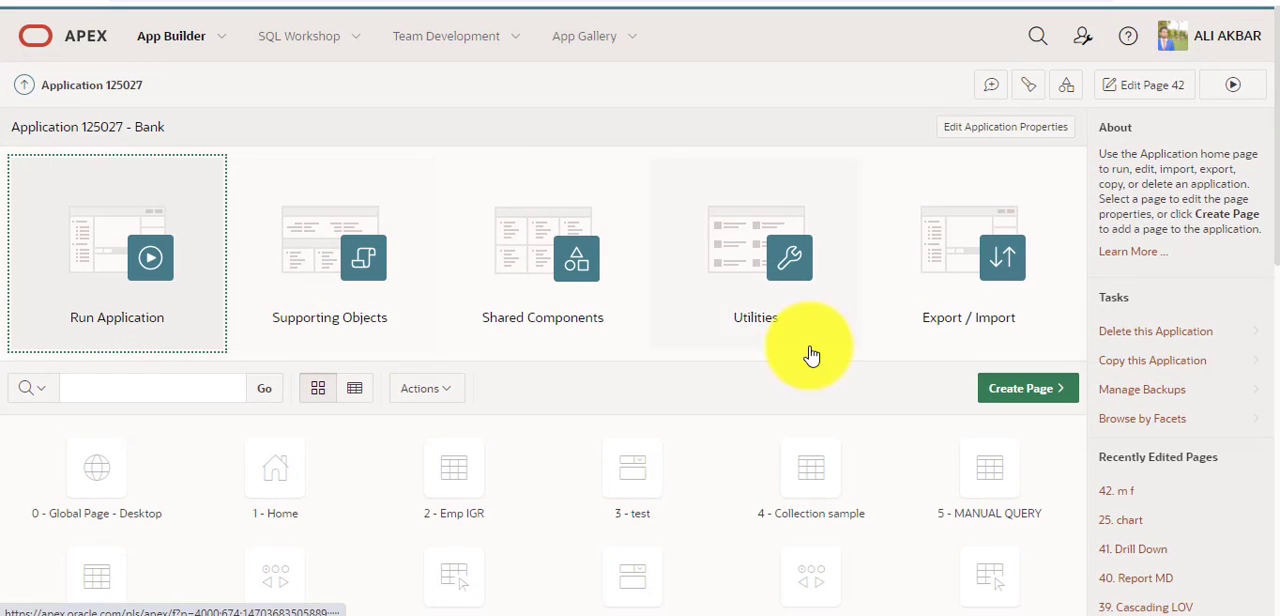
# Start creating a blank page named Manual Faceted Search with page number 43 and the Normal page mode.
pyautogui.click(1006, 388)
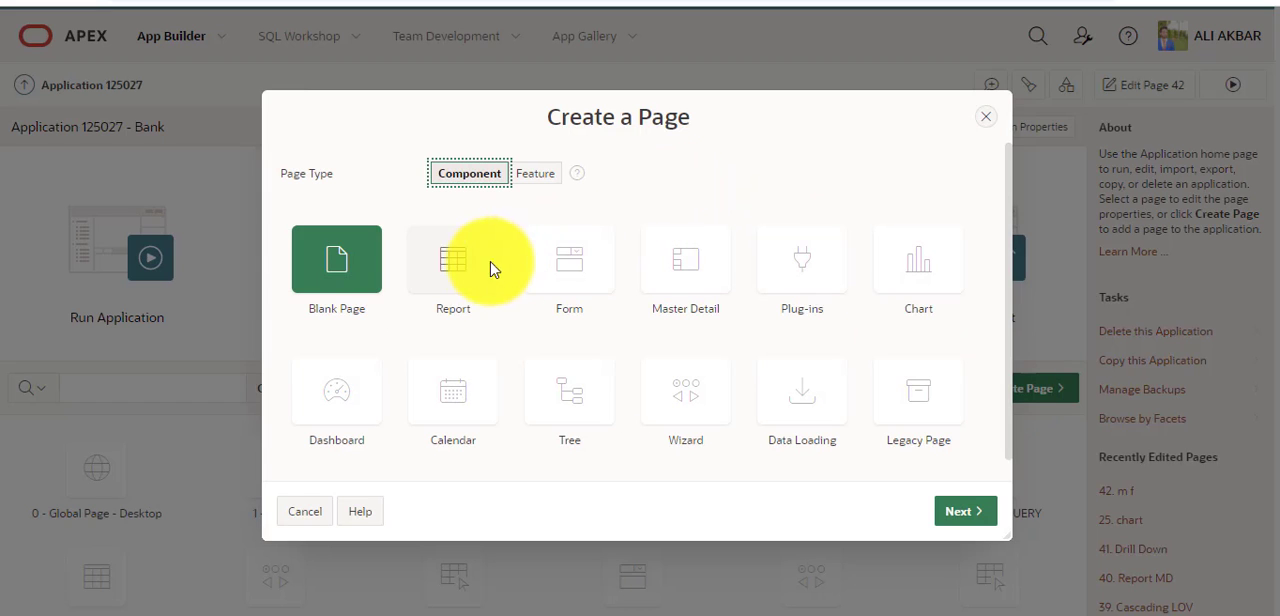
pyautogui.click(952, 514)
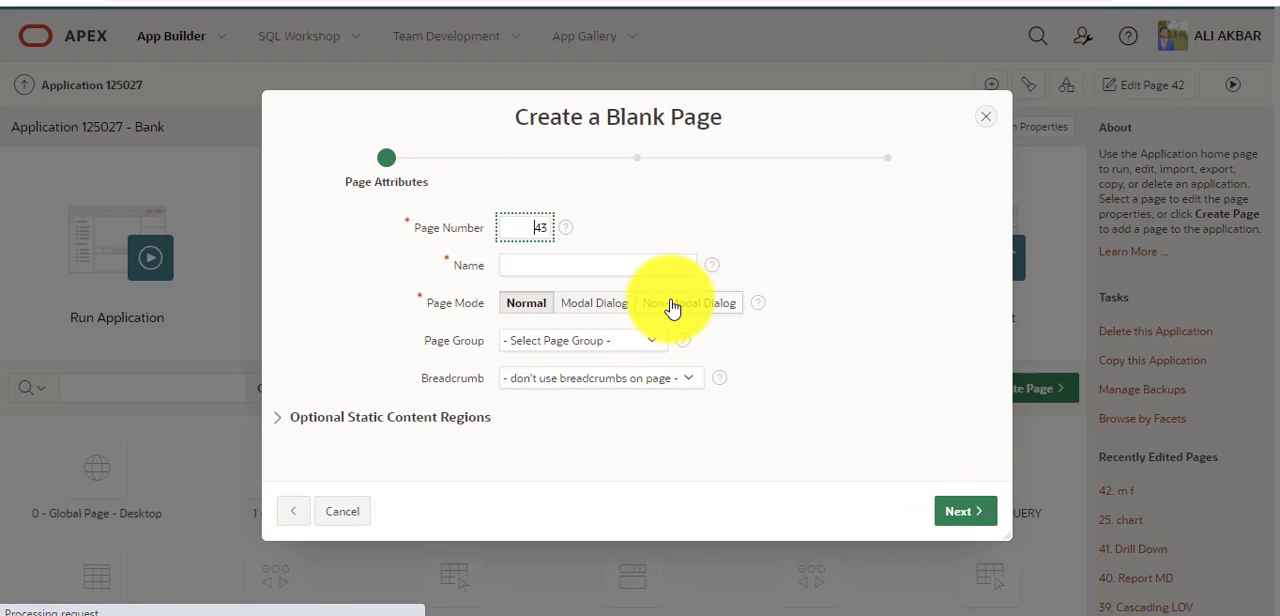
pyautogui.click(616, 263)
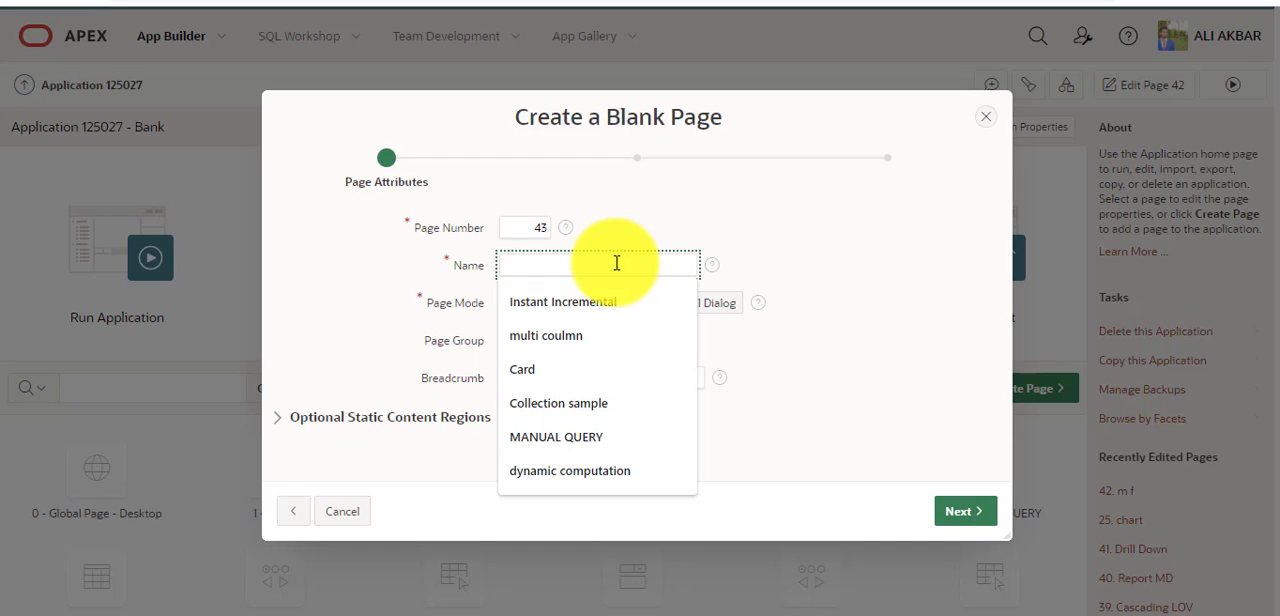
pyautogui.write('Manual')
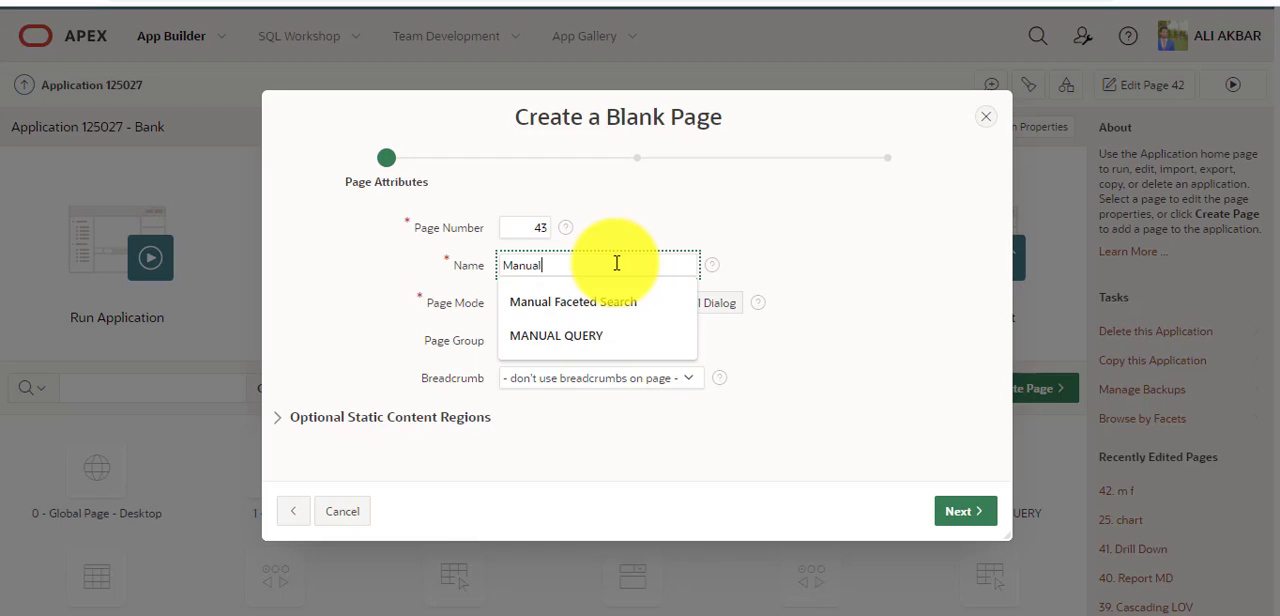
pyautogui.click(619, 303)
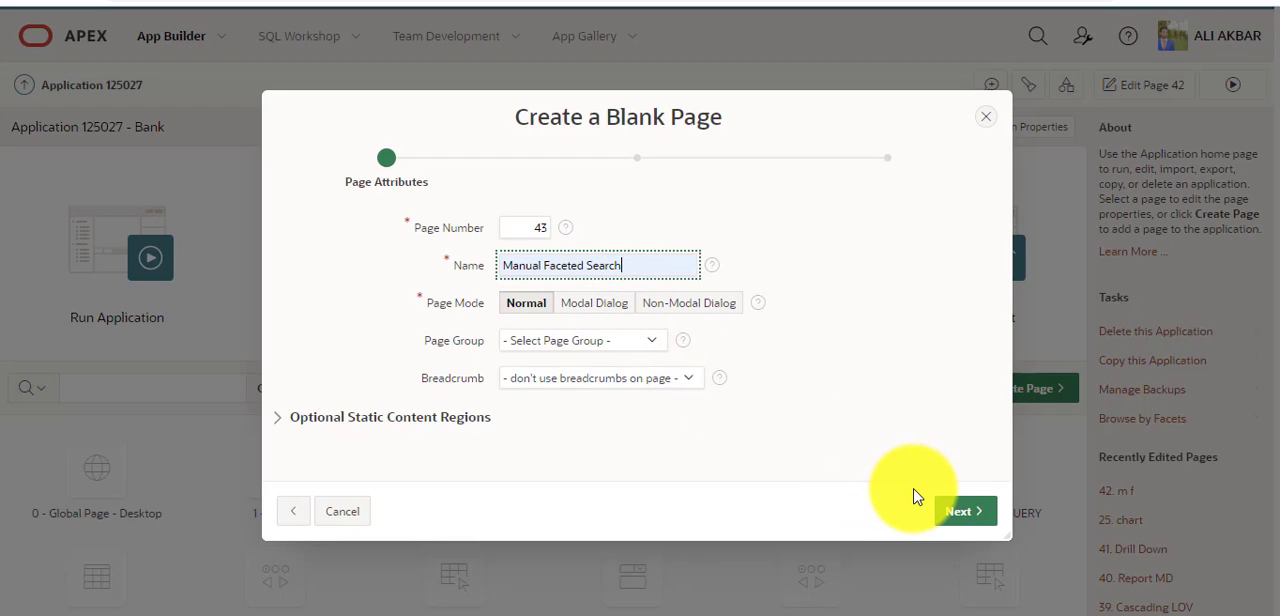
pyautogui.click(950, 510)
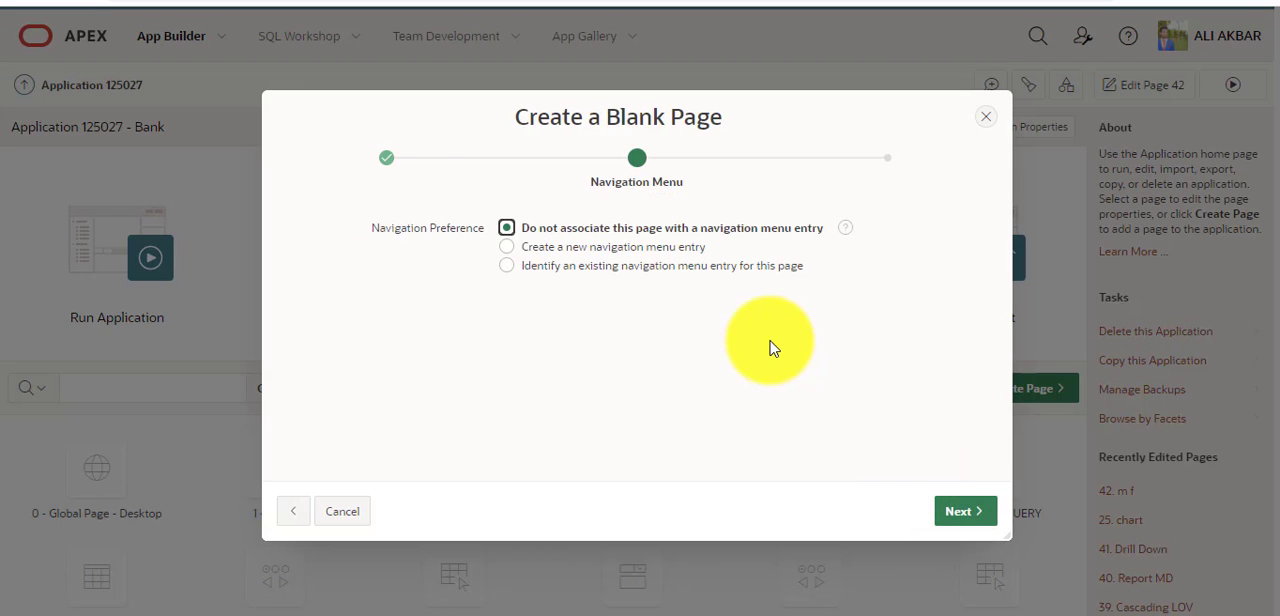
# Give the page a new navigation menu entry called Manual Faceted Search without a parent and finish creating the page.
pyautogui.click(679, 253)
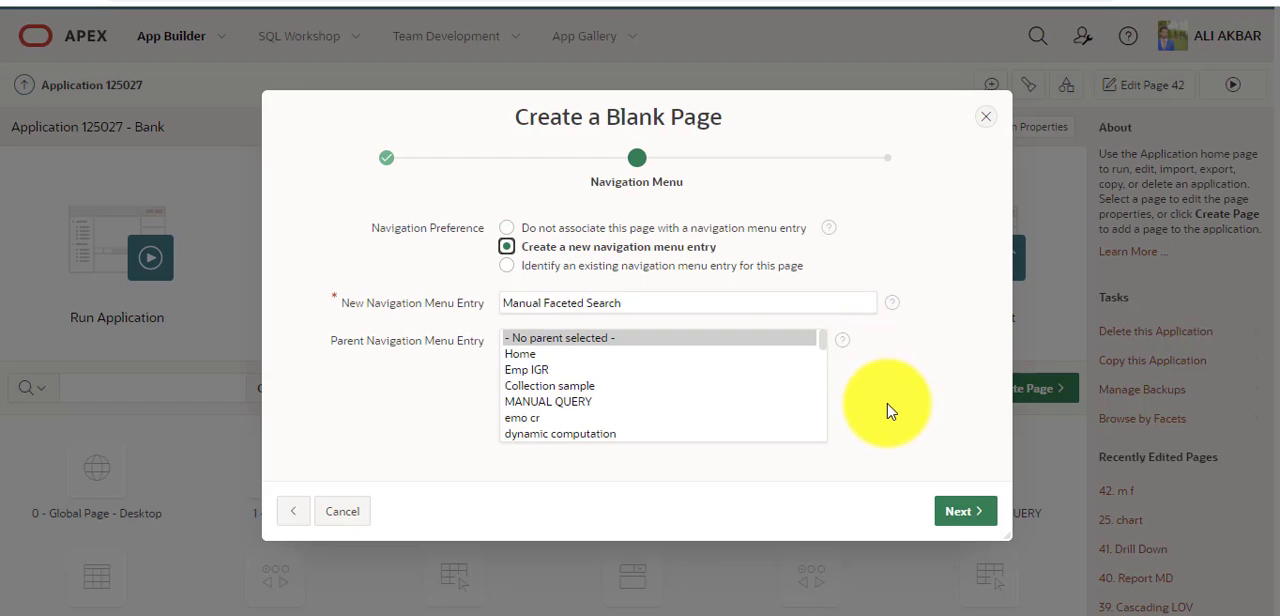
pyautogui.click(743, 304)
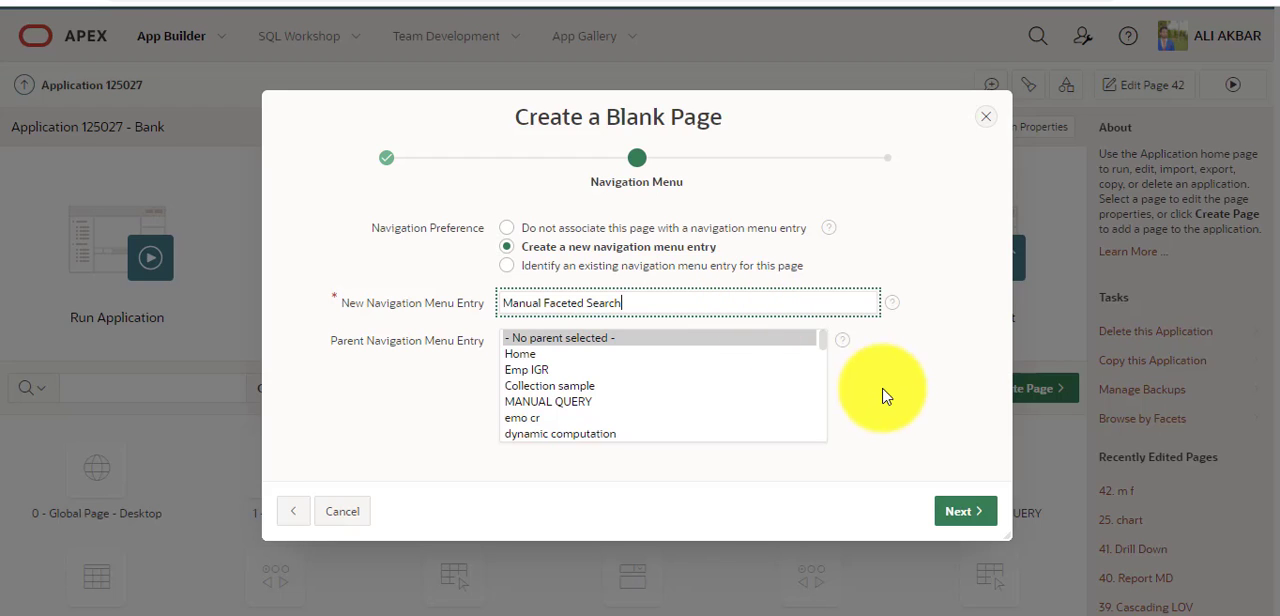
pyautogui.click(965, 513)
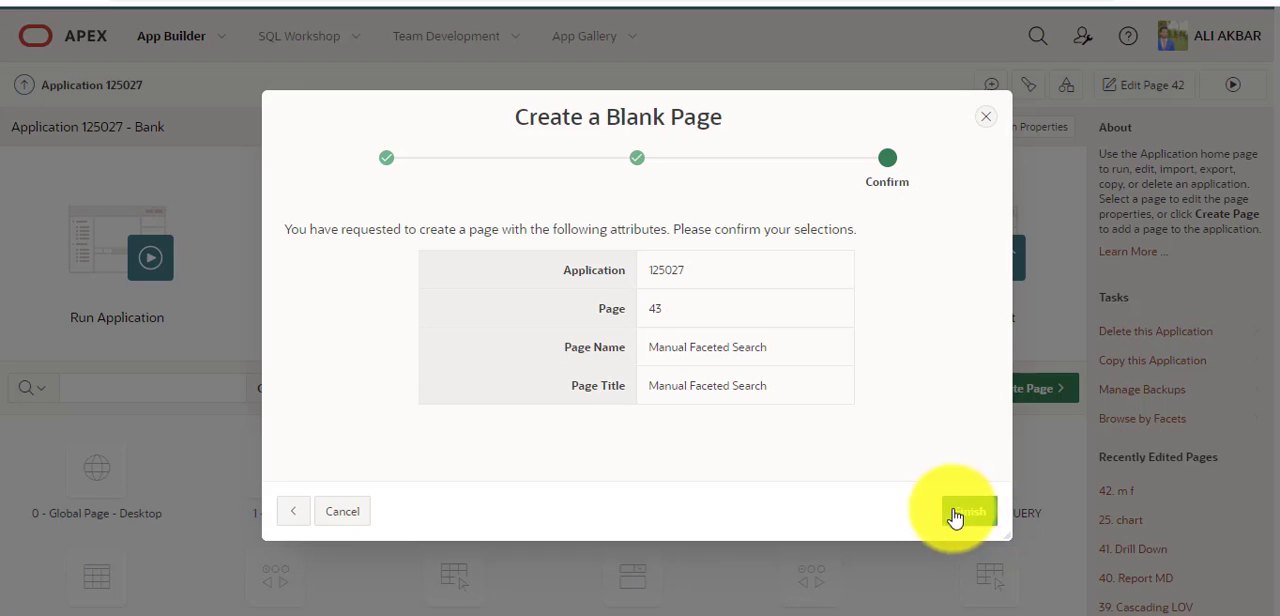
pyautogui.click(960, 515)
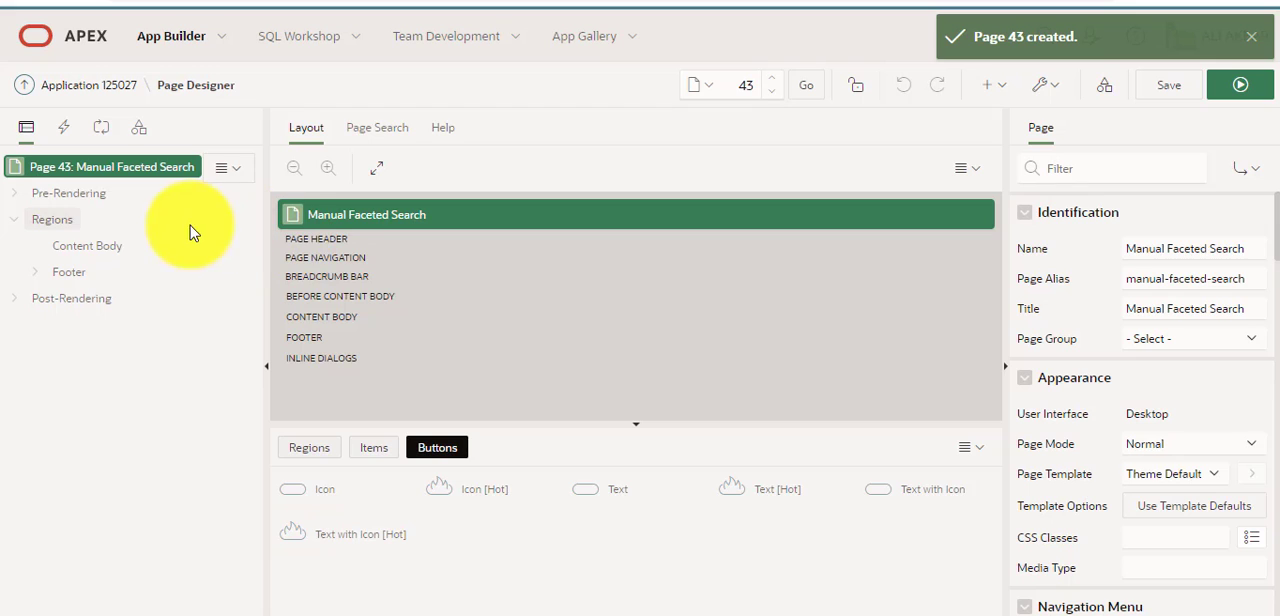
# Create a region in the page's Content Body and title it Department.
pyautogui.click(70, 225)
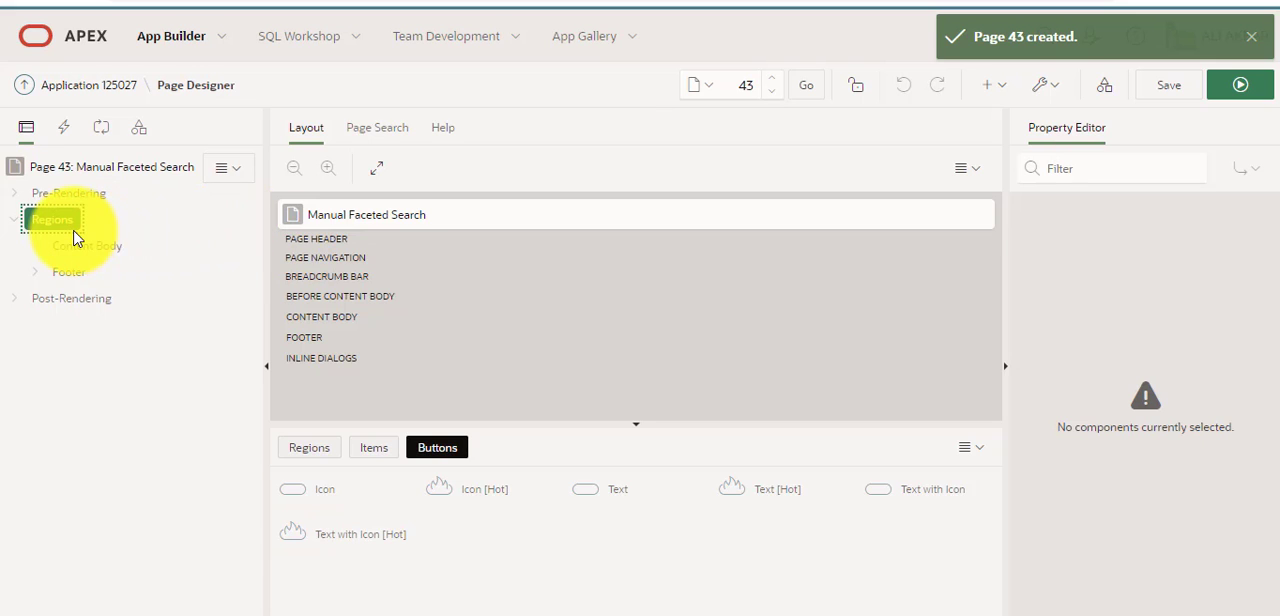
pyautogui.rightClick(72, 230)
pyautogui.click(70, 246)
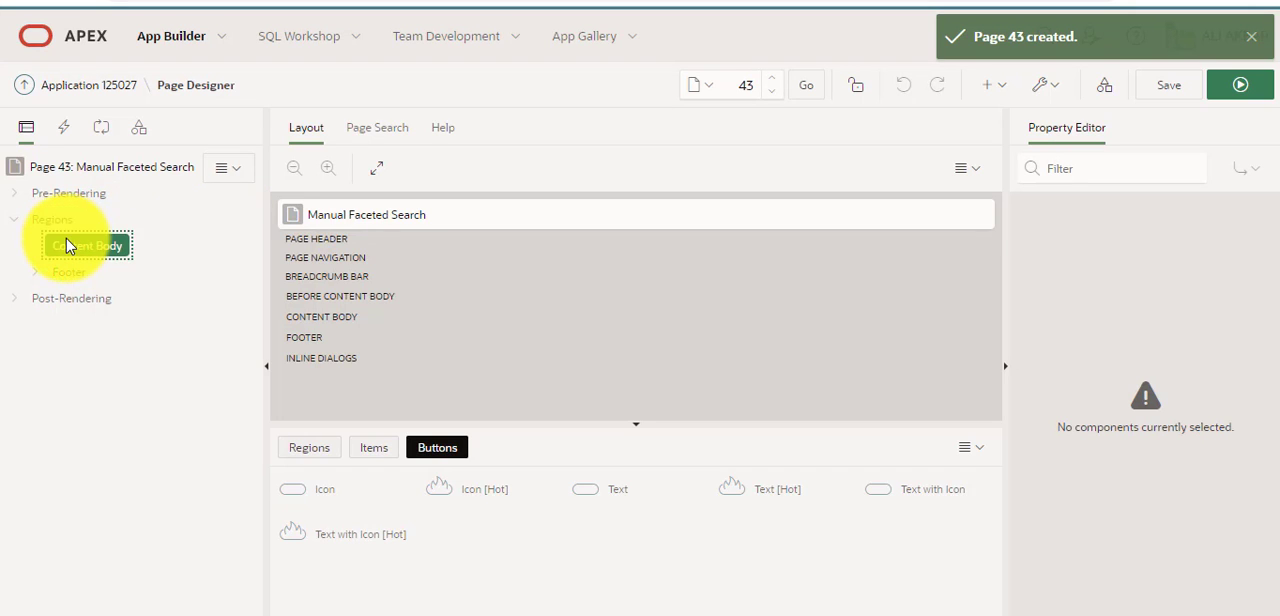
pyautogui.rightClick(71, 249)
pyautogui.click(72, 257)
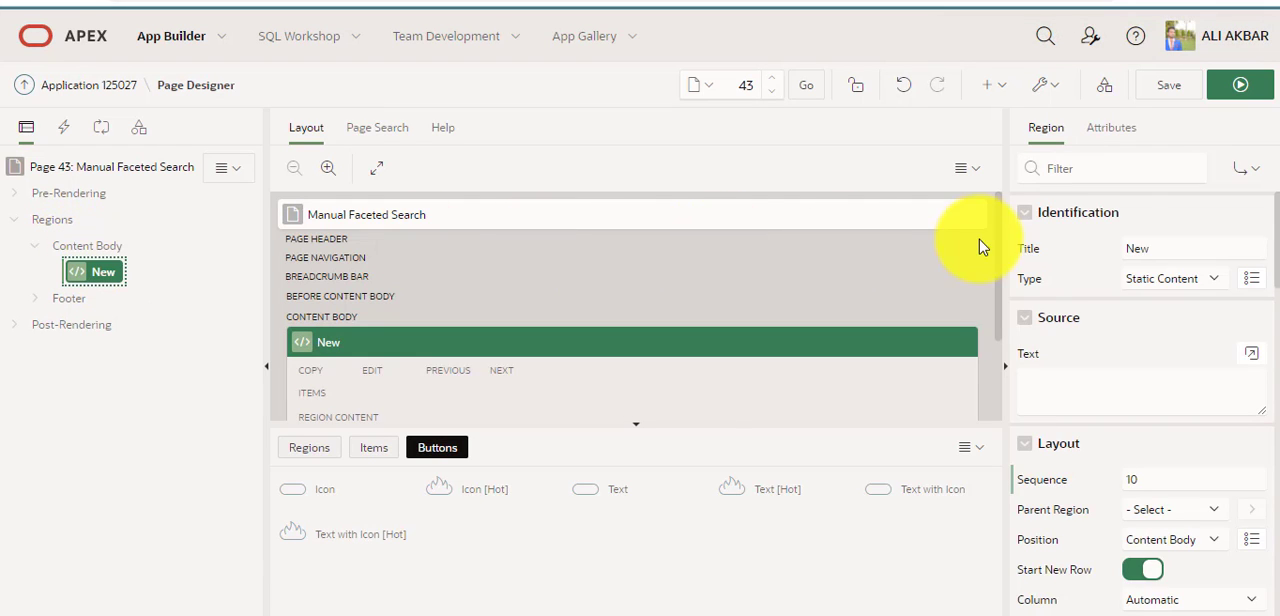
pyautogui.doubleClick(1150, 248)
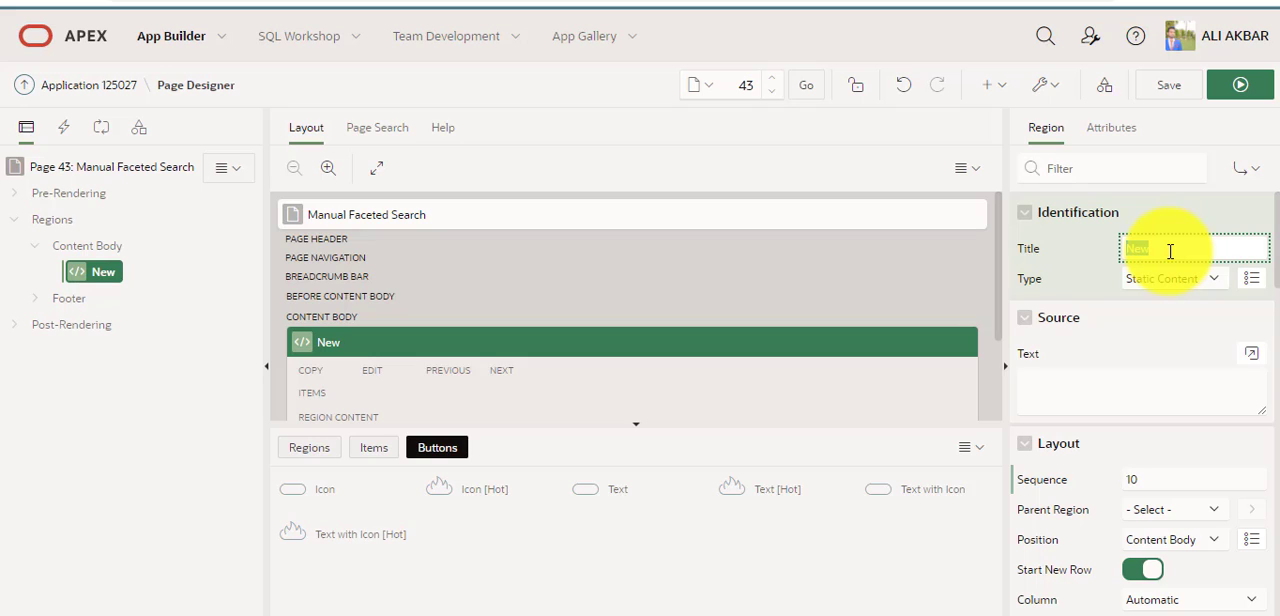
pyautogui.write('Department')
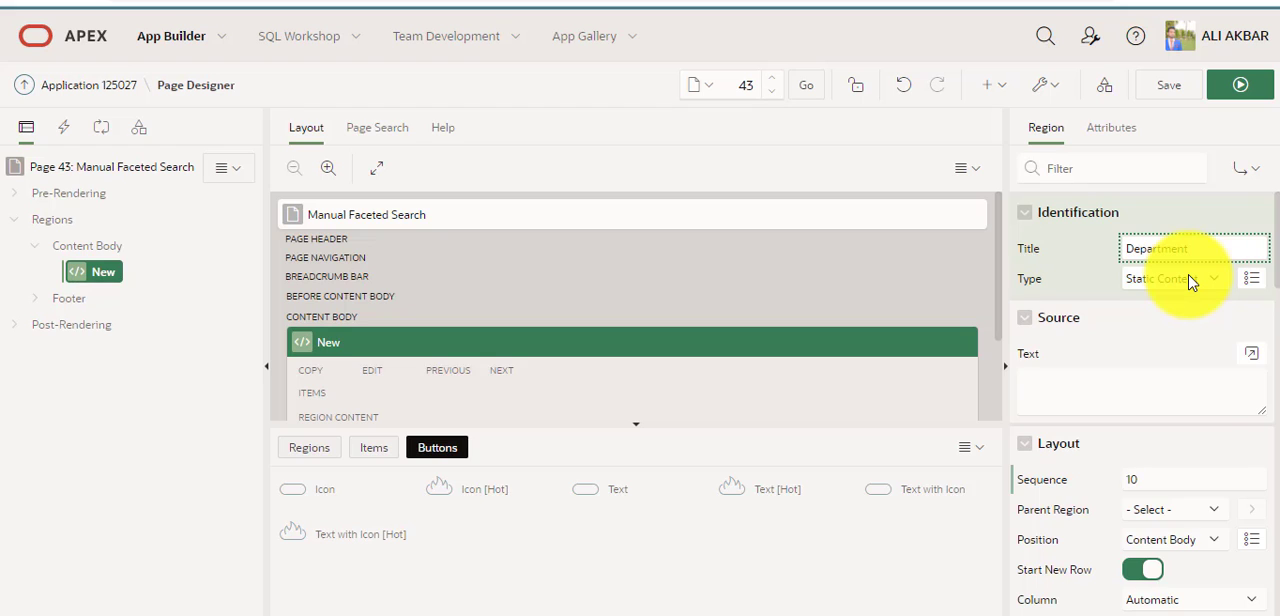
# Make the Department region a Classic Report with the DEPT table as its source.
pyautogui.click(1190, 283)
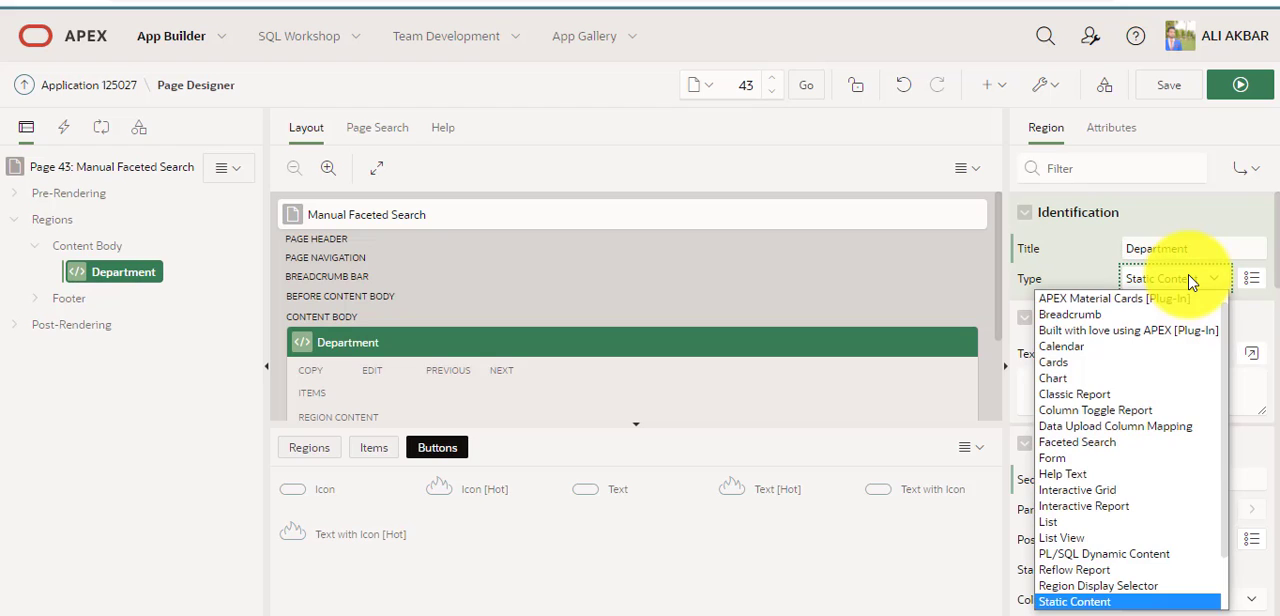
pyautogui.click(1127, 398)
pyautogui.scroll(-1, 1250, 268)
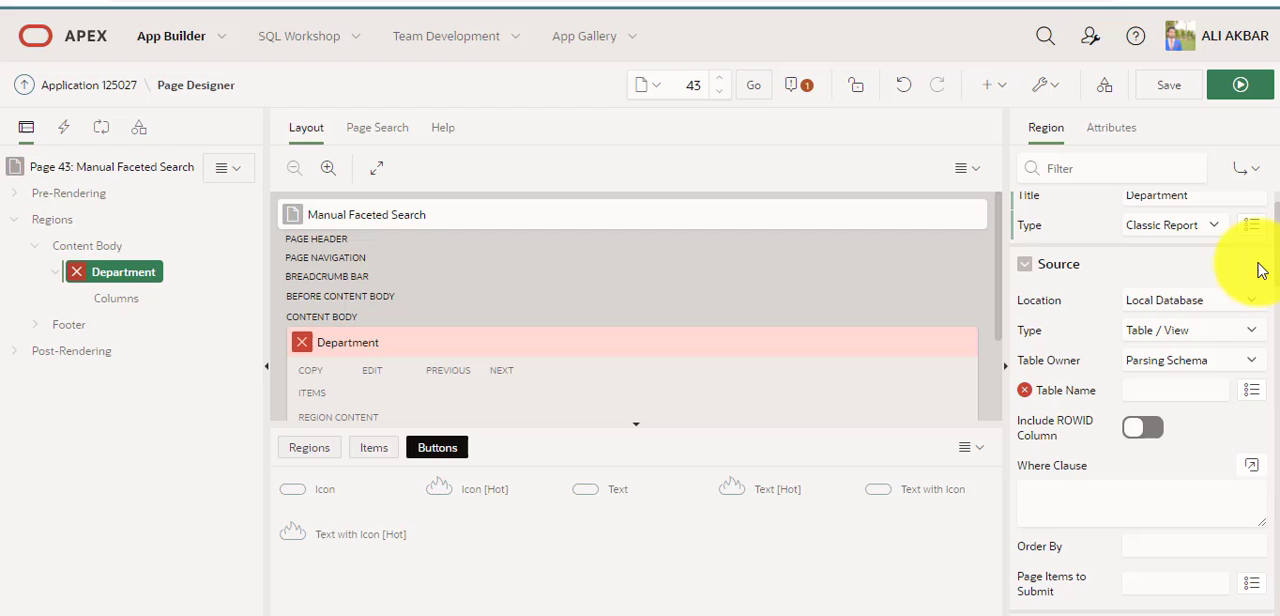
pyautogui.click(1179, 398)
pyautogui.click(1251, 391)
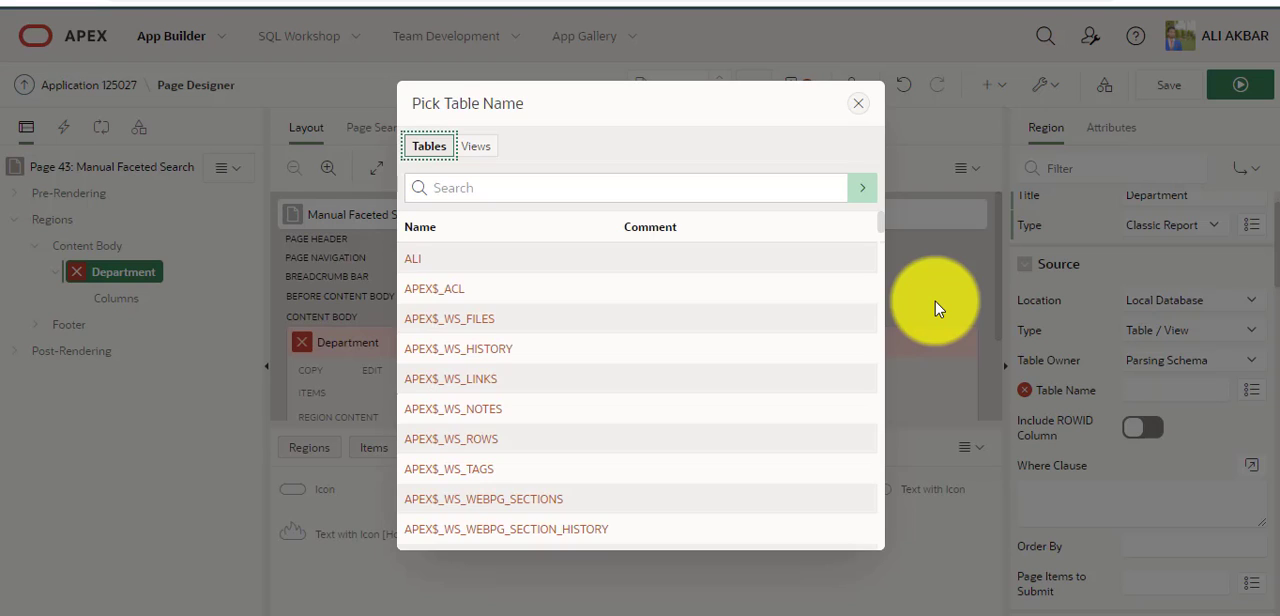
pyautogui.click(703, 188)
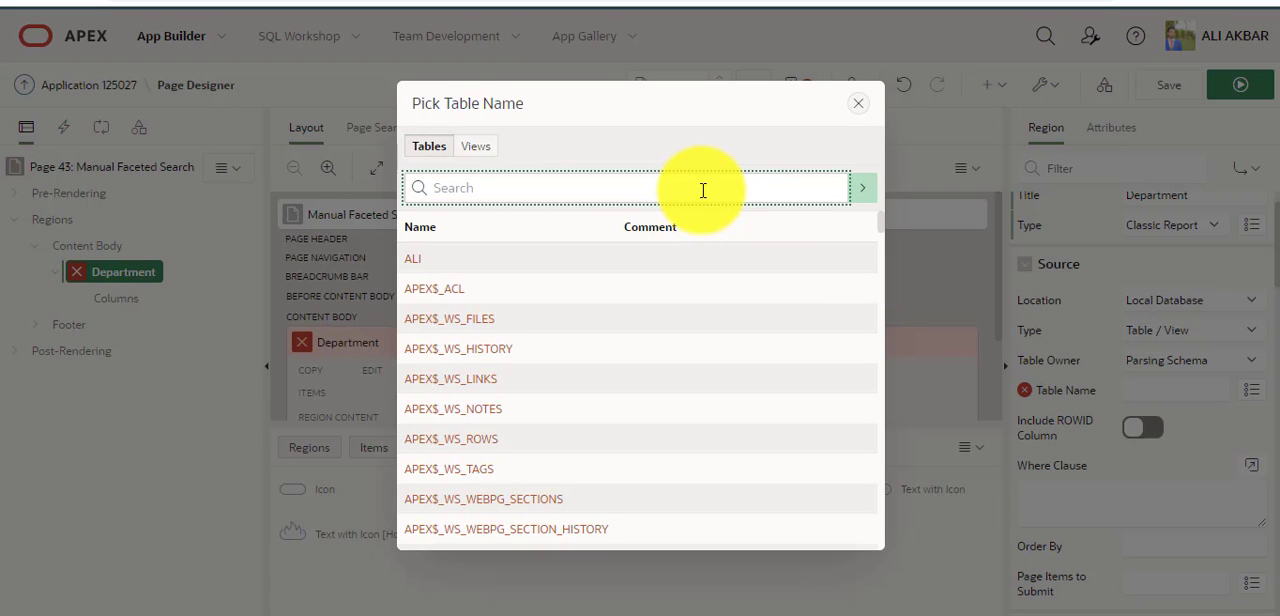
pyautogui.write('dept')
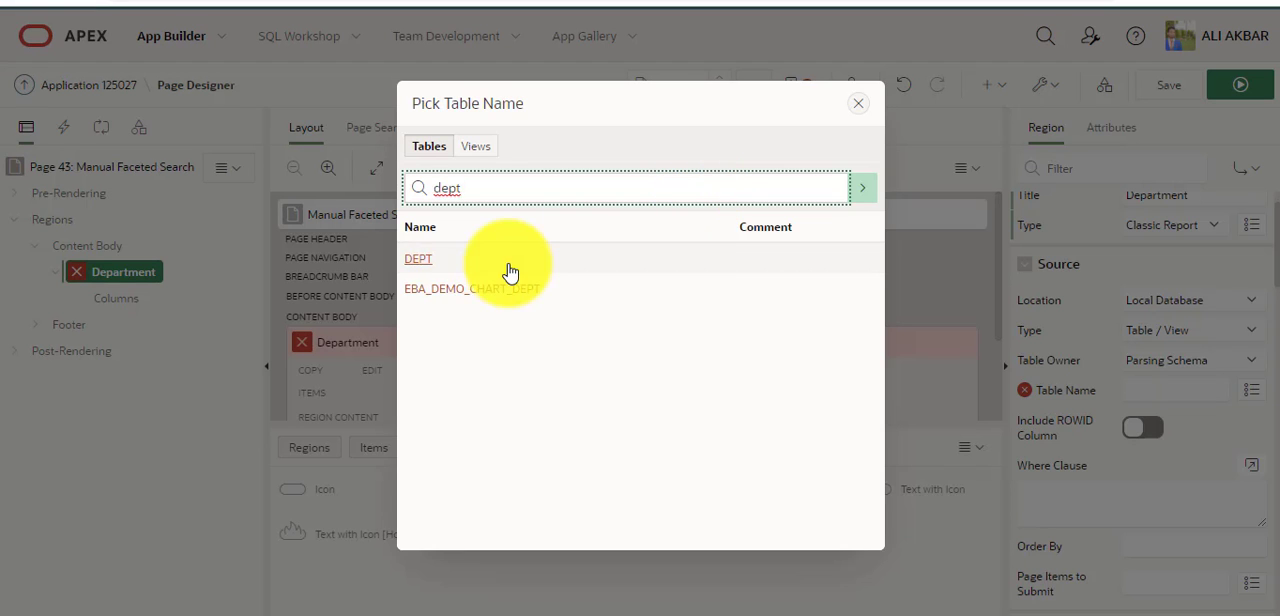
pyautogui.click(437, 258)
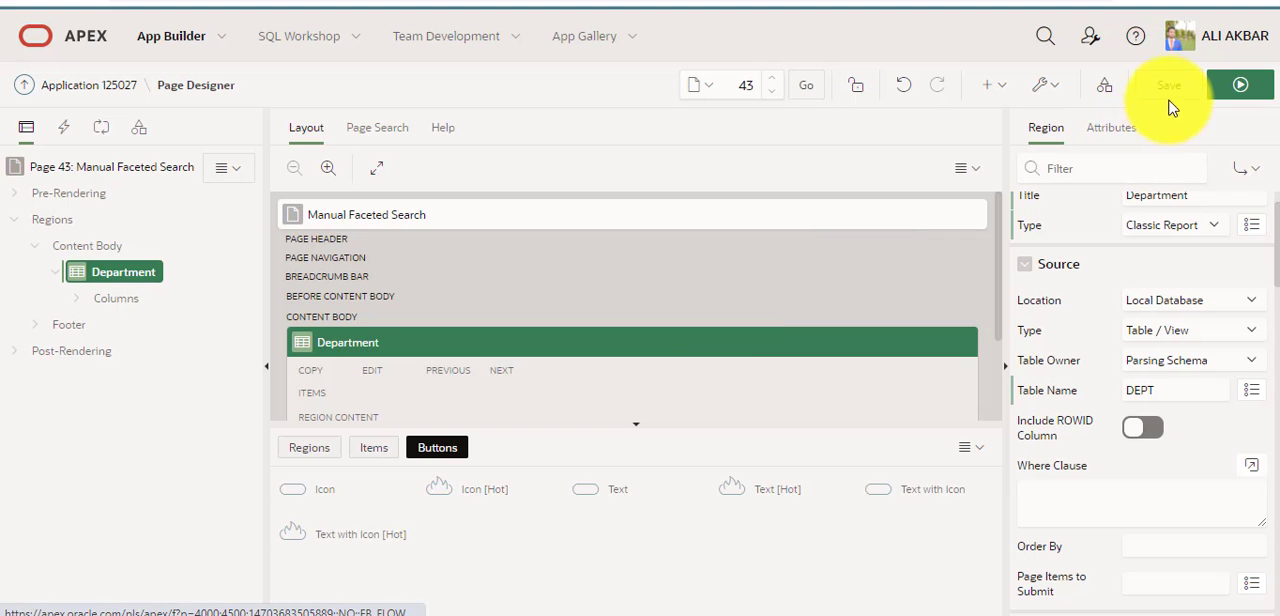
# Save and run the page to check the Department report, and return to Page Designer.
pyautogui.click(1168, 88)
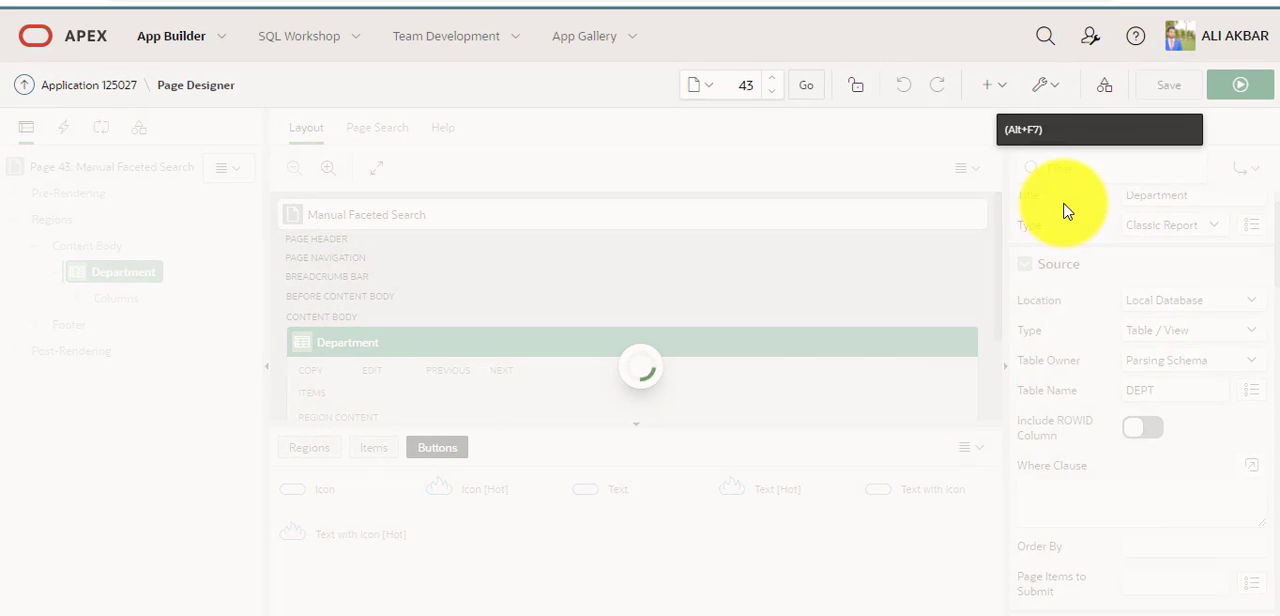
pyautogui.click(1238, 88)
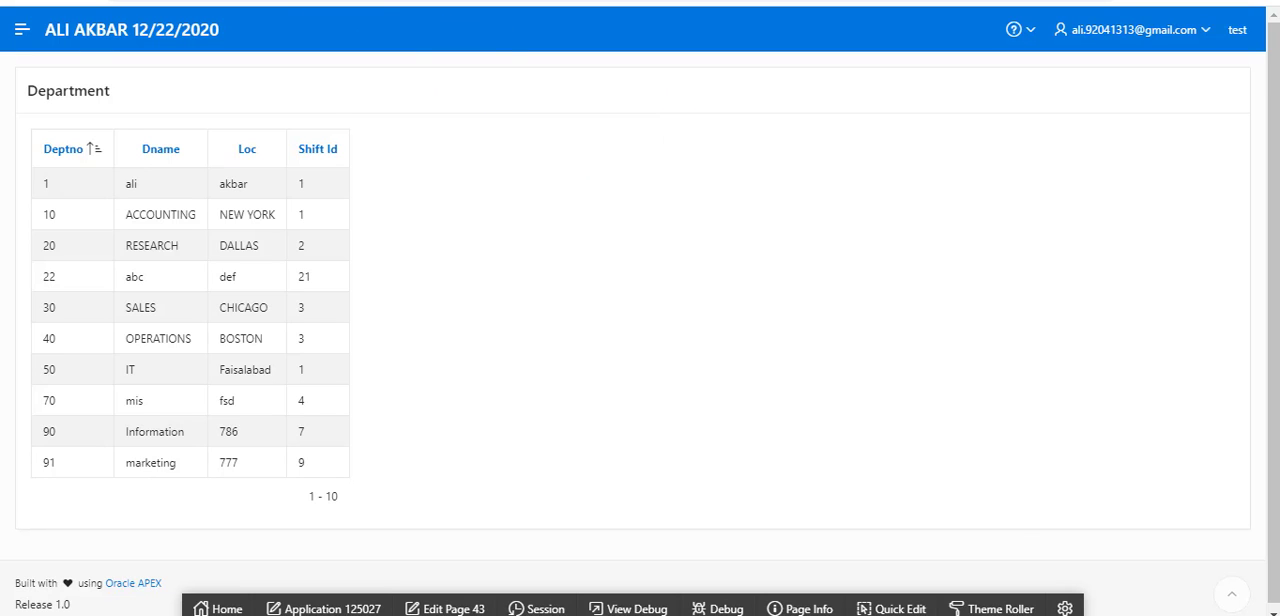
pyautogui.click(190, 2)
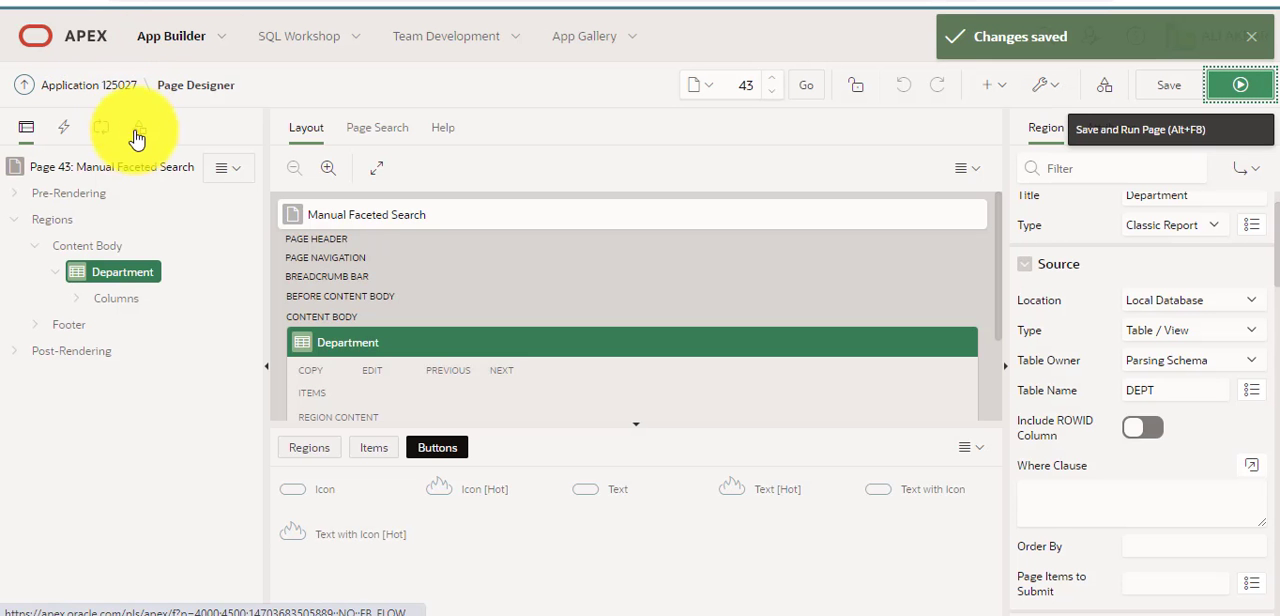
# Set the page template of page 43 to Left Side Column, and save and preview the page before returning to Page Designer.
pyautogui.click(147, 172)
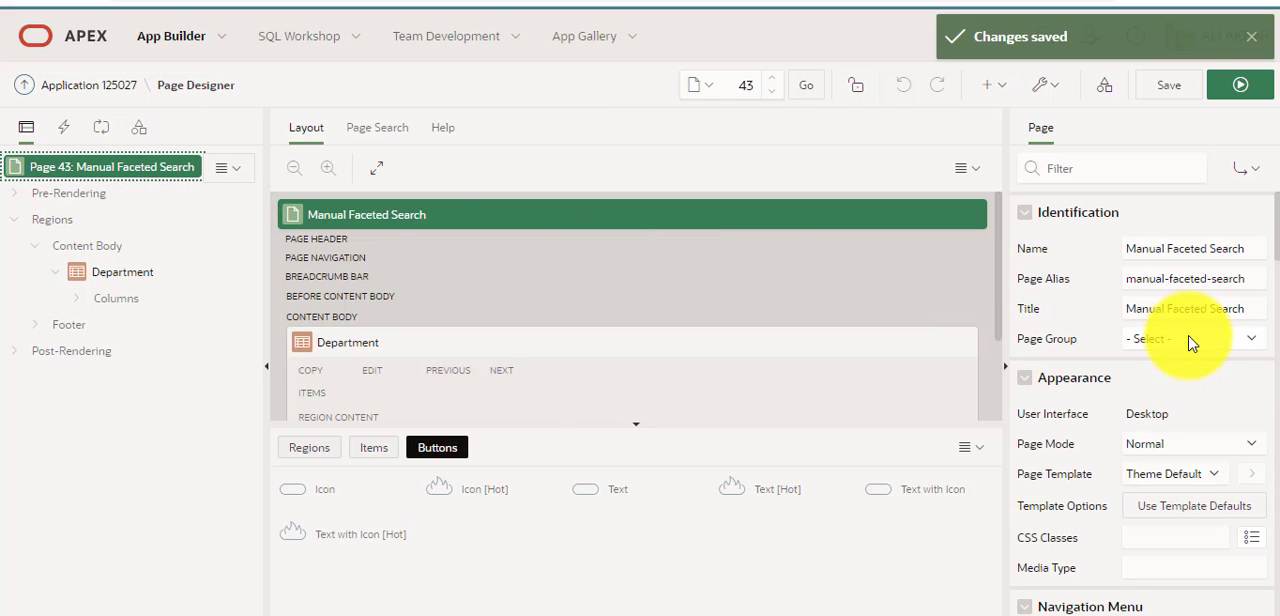
pyautogui.scroll(-1, 1197, 355)
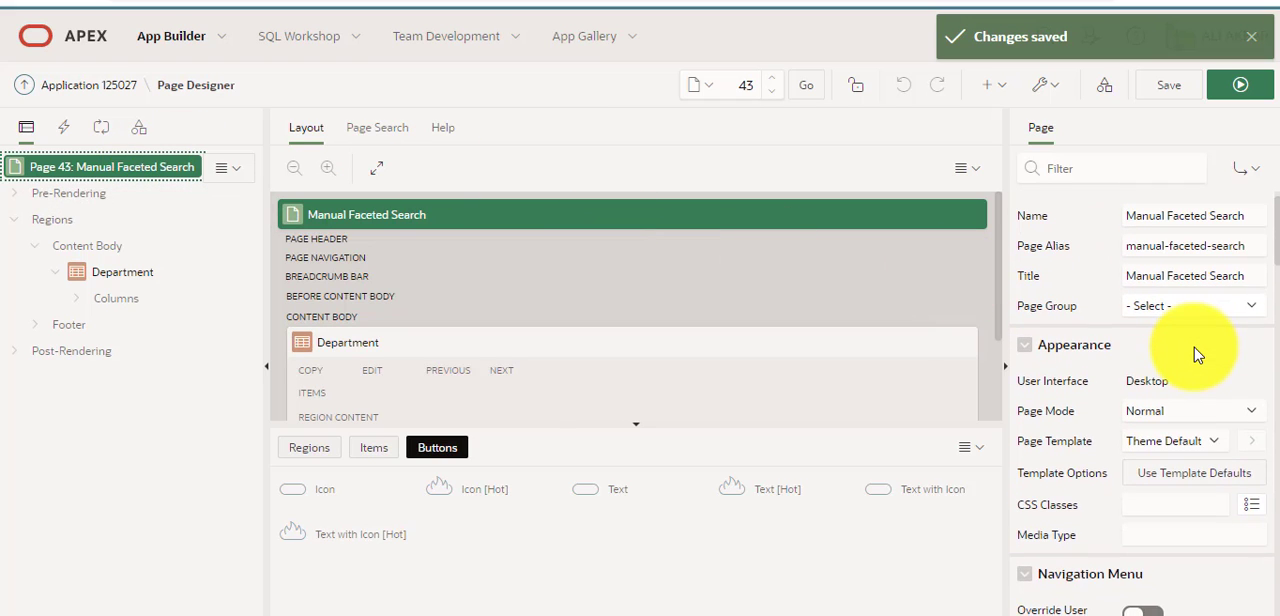
pyautogui.scroll(-1, 1197, 355)
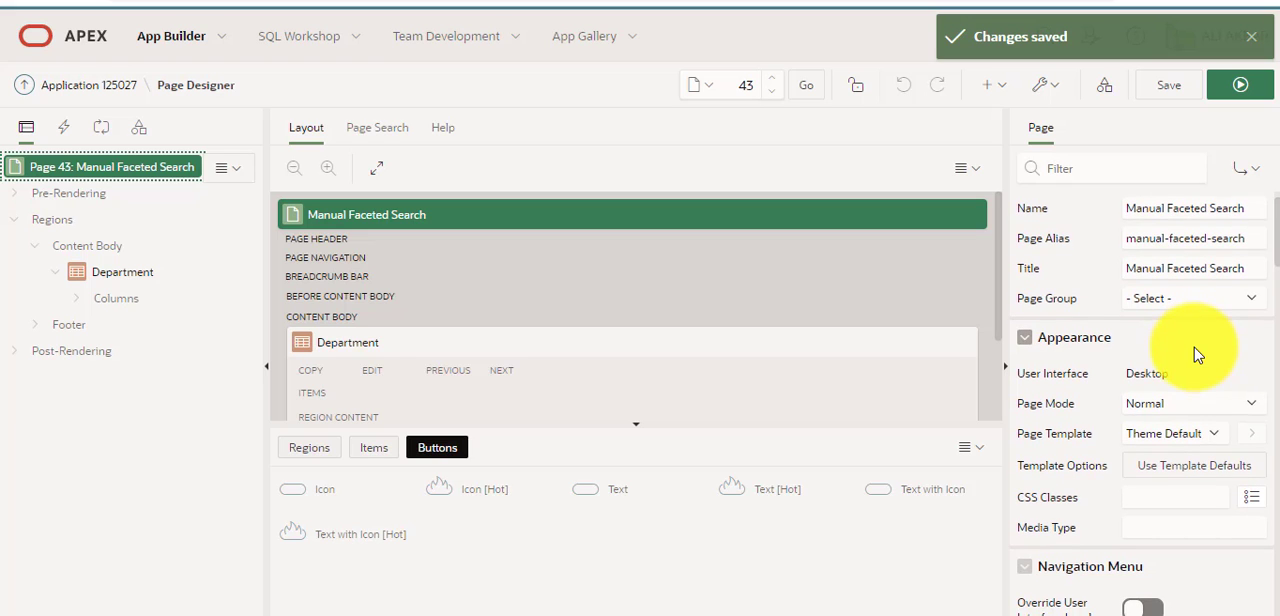
pyautogui.scroll(-2, 1196, 354)
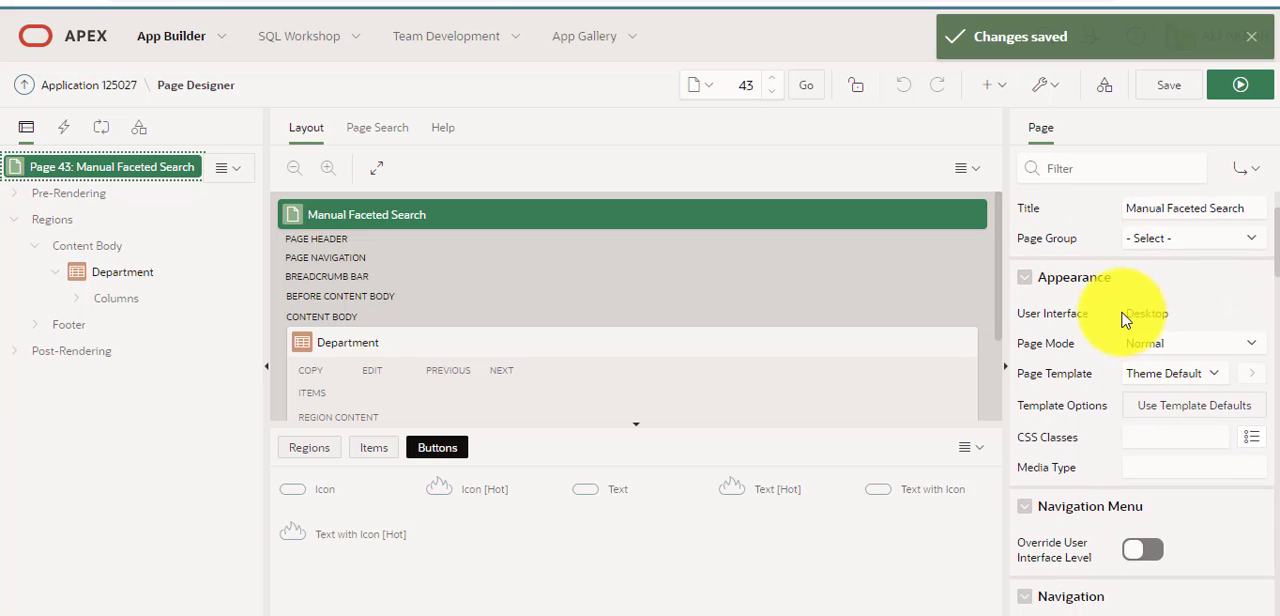
pyautogui.click(1160, 374)
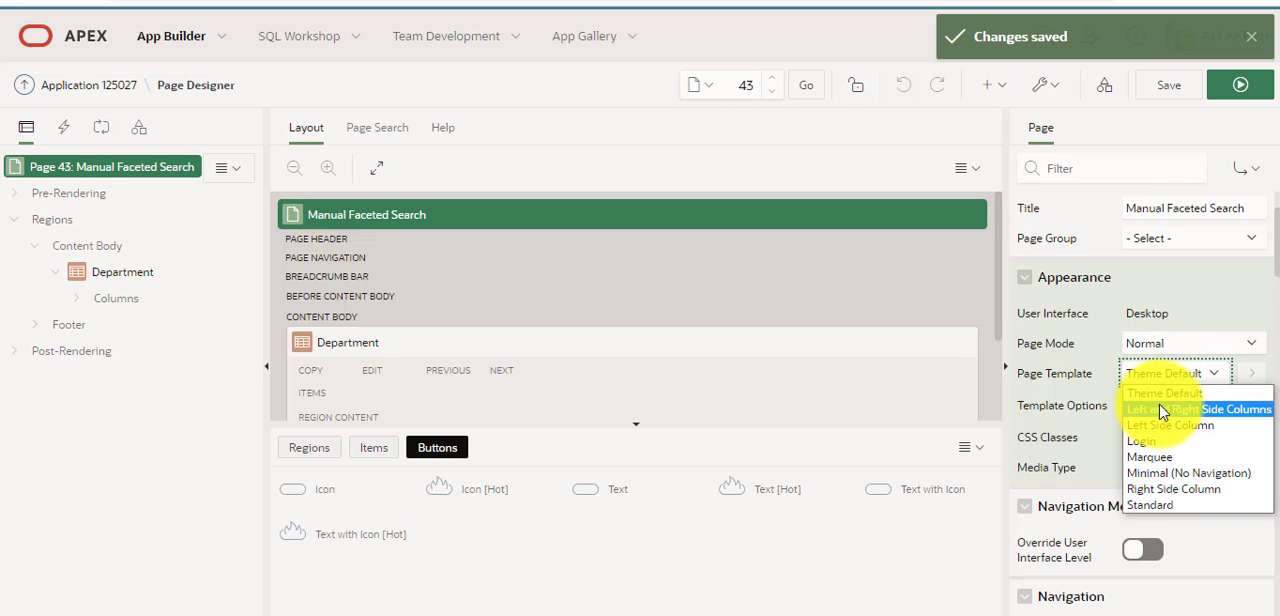
pyautogui.click(1165, 425)
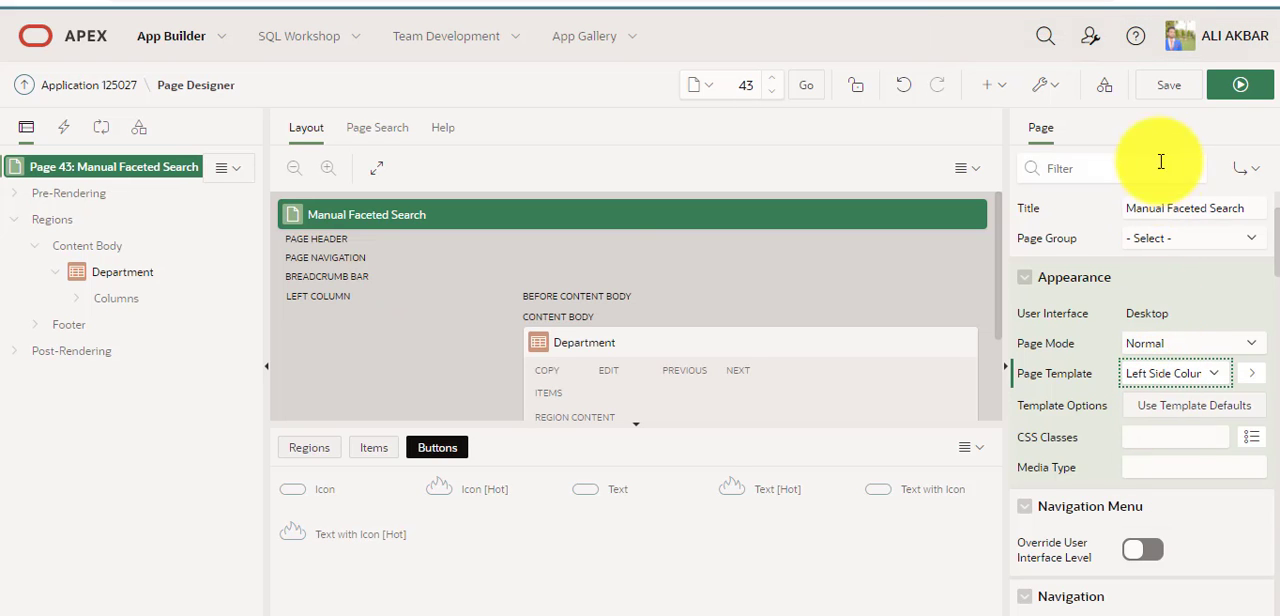
pyautogui.click(1169, 85)
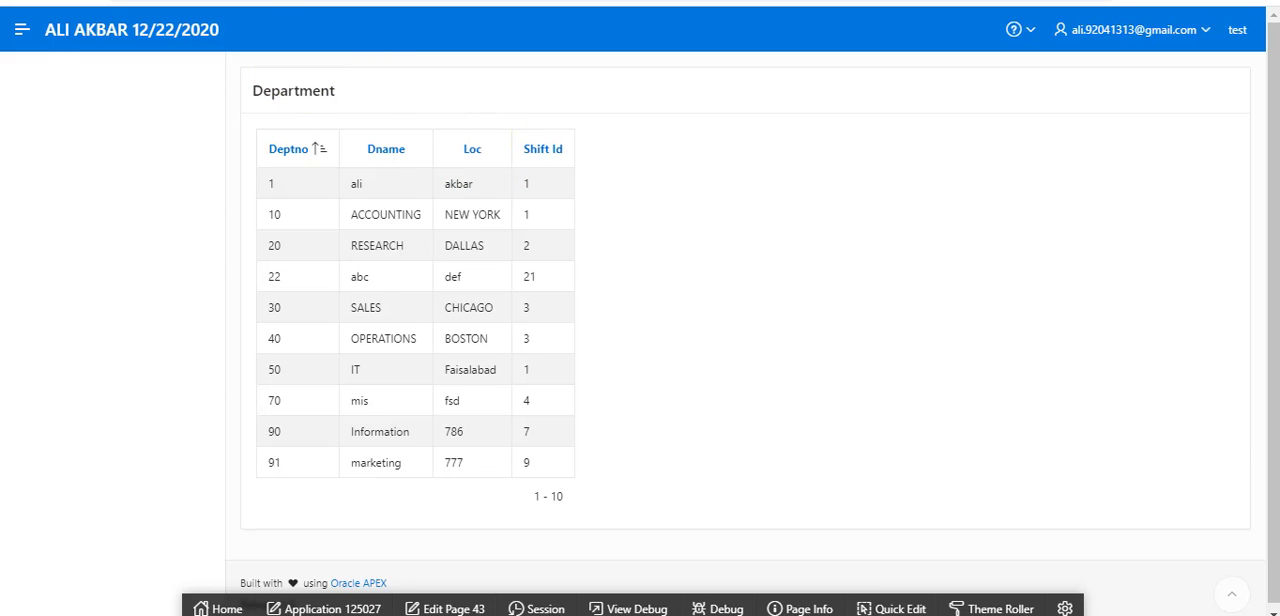
pyautogui.click(130, 1)
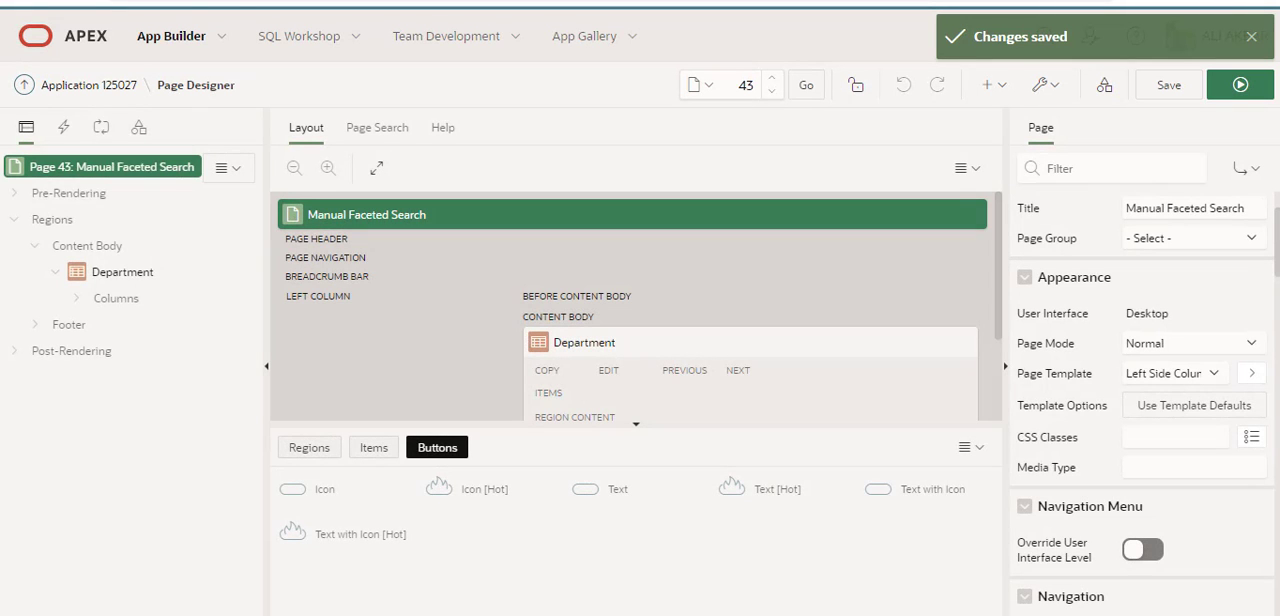
# Create a region titled Search in the Content Body and place it above the Department region.
pyautogui.click(62, 224)
pyautogui.click(314, 3)
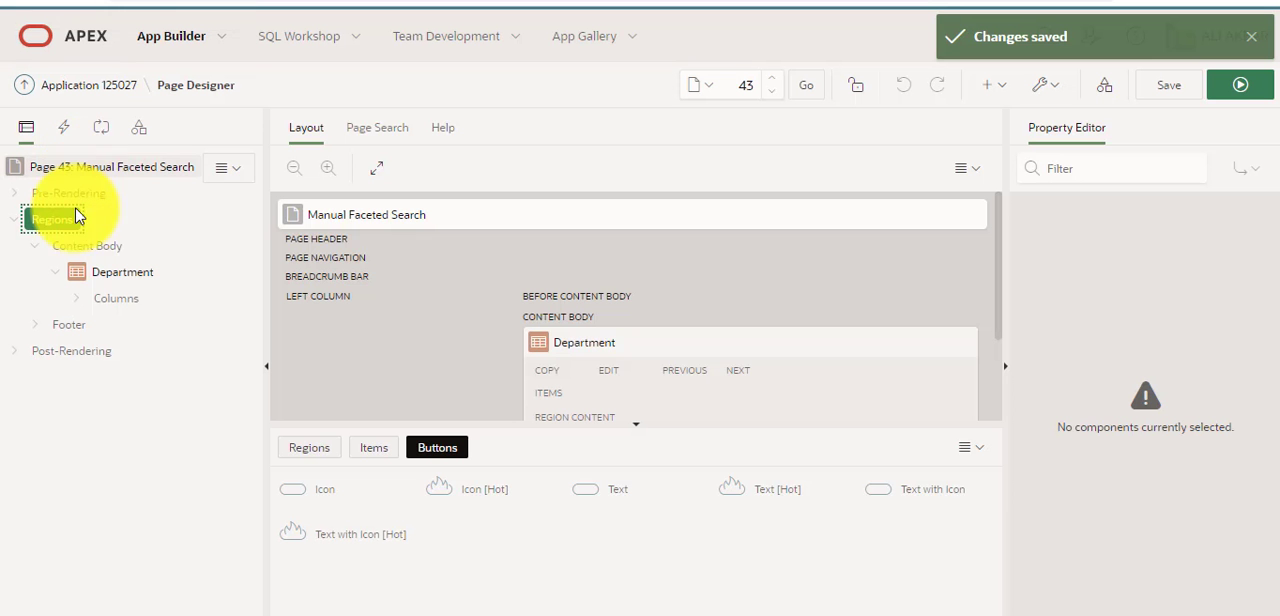
pyautogui.rightClick(56, 221)
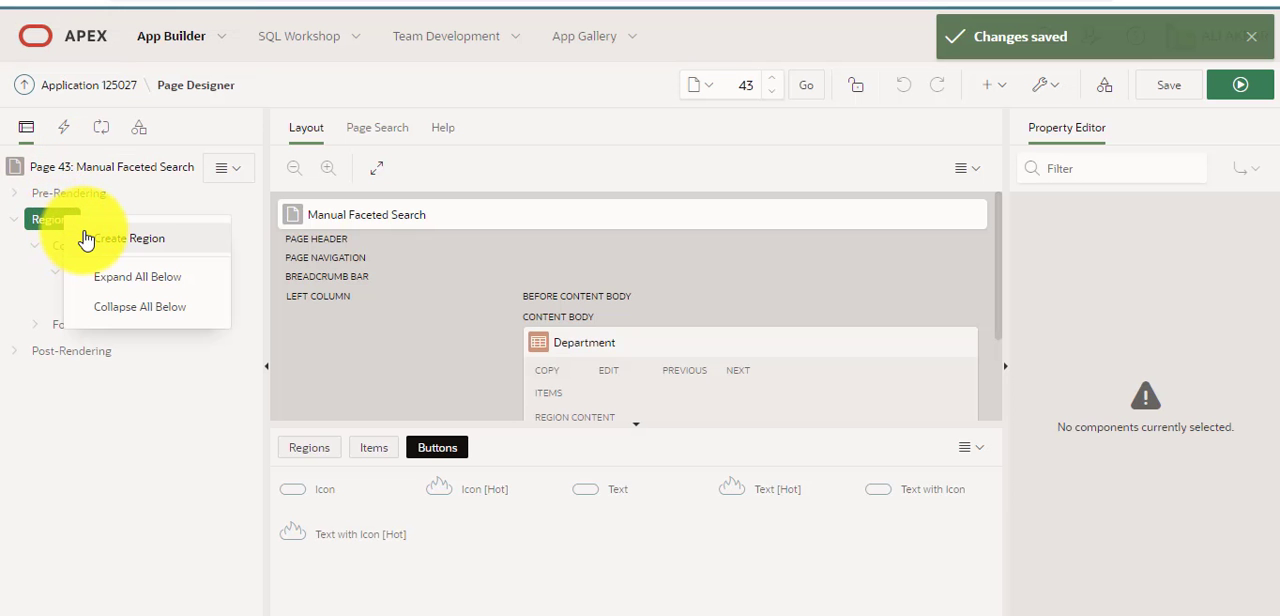
pyautogui.click(86, 240)
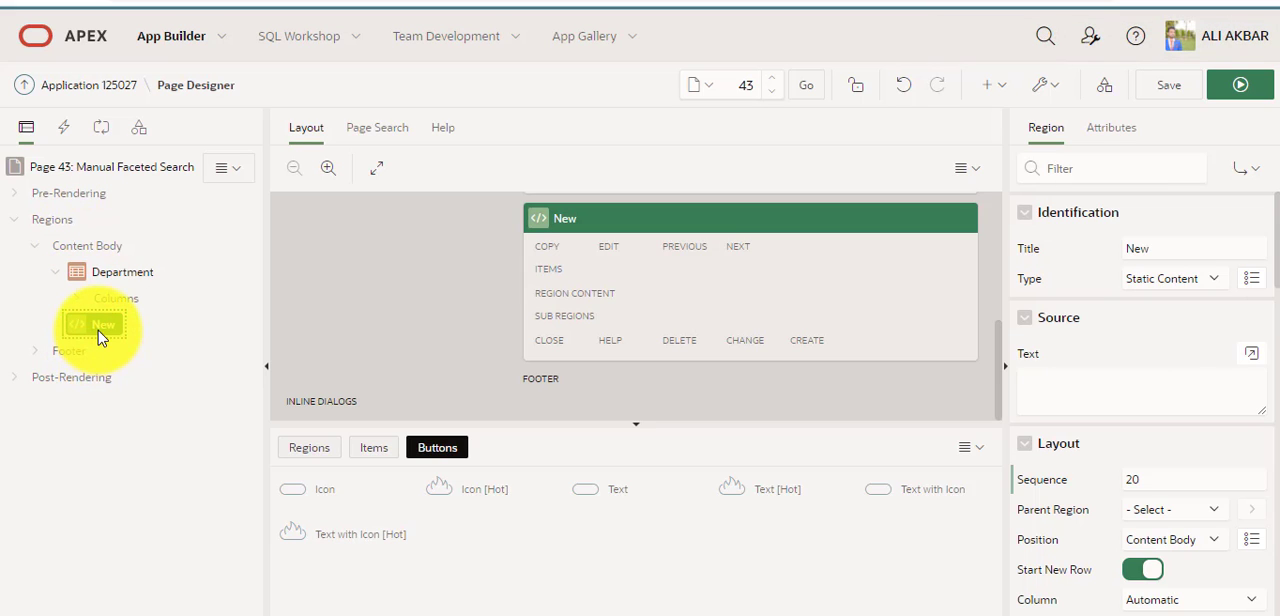
pyautogui.moveTo(94, 334); pyautogui.dragTo(93, 258)
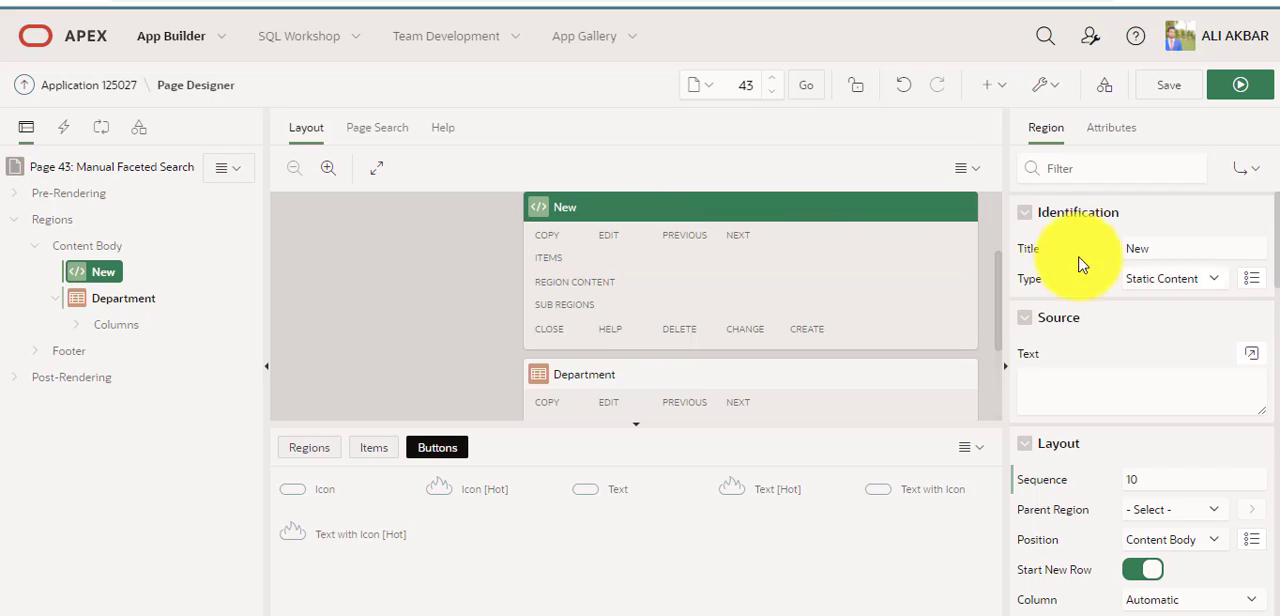
pyautogui.doubleClick(1154, 249)
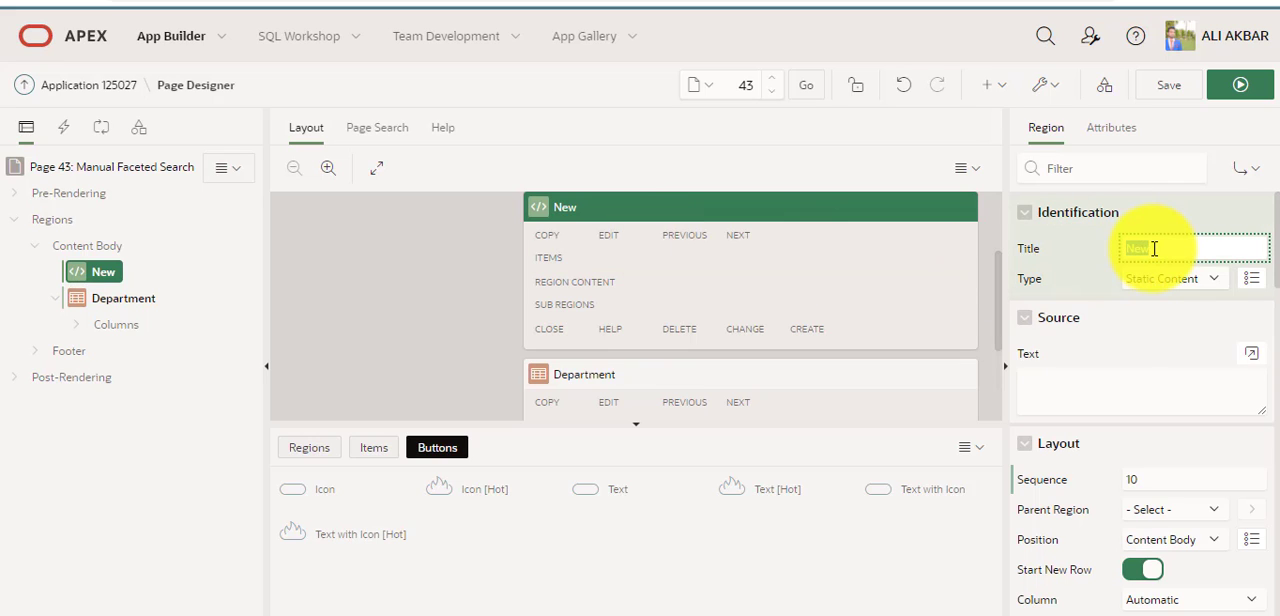
pyautogui.write('Search')
# Make the Search region a Faceted Search with Department as its filtered region.
pyautogui.click(1168, 282)
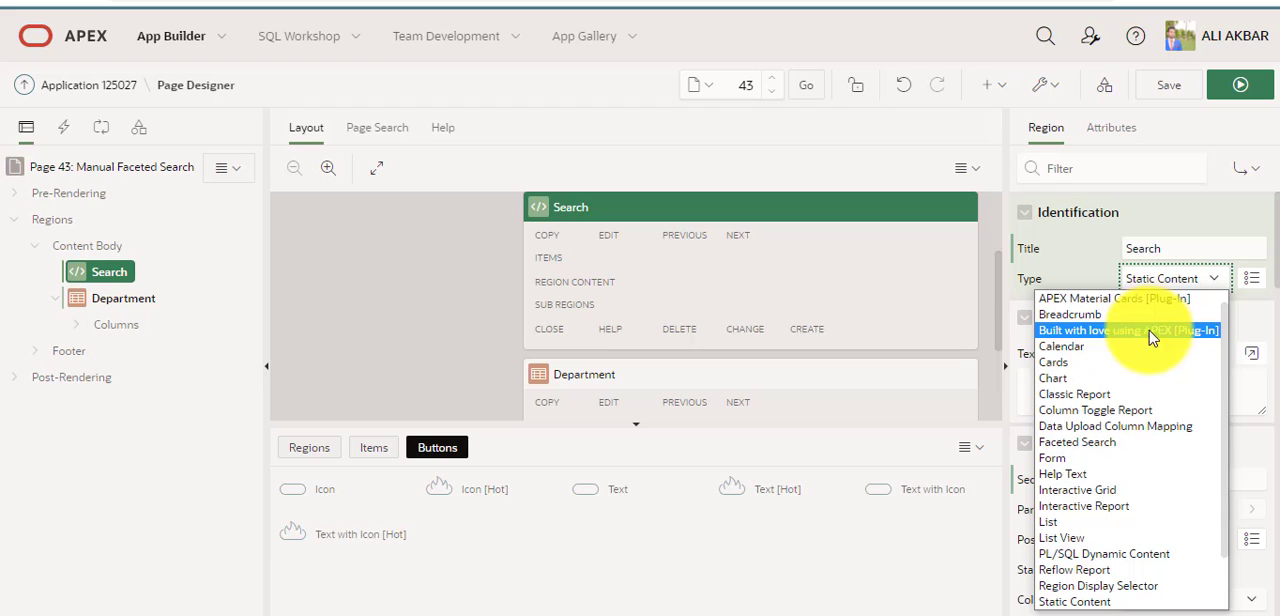
pyautogui.click(1145, 442)
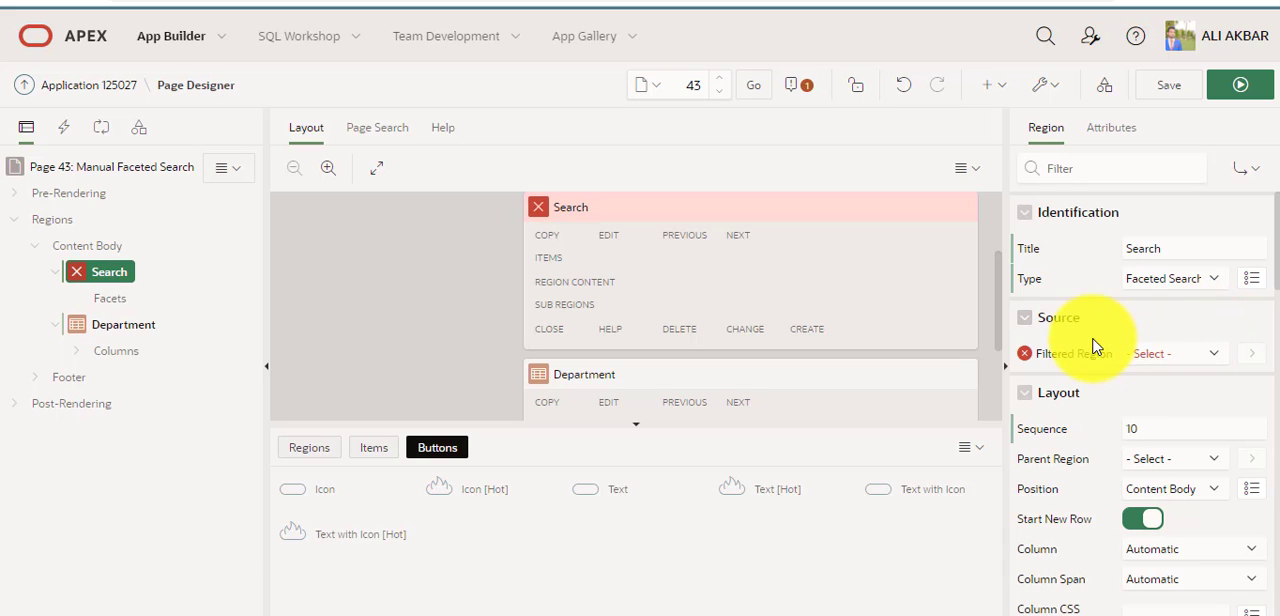
pyautogui.scroll(-1, 1212, 360)
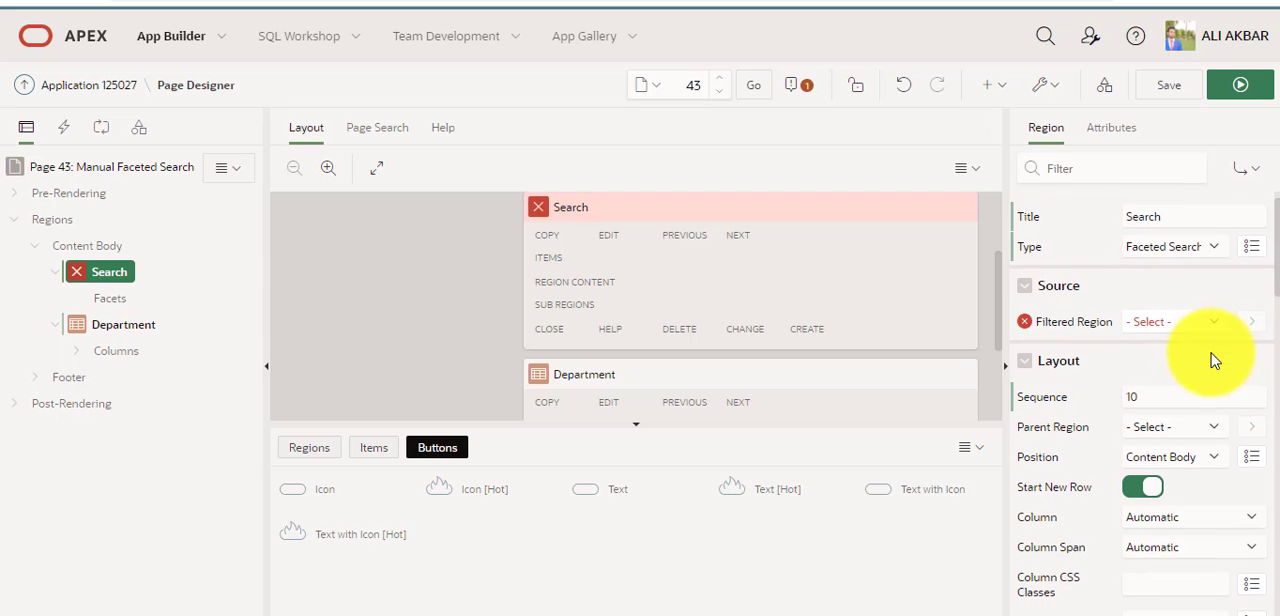
pyautogui.click(1213, 328)
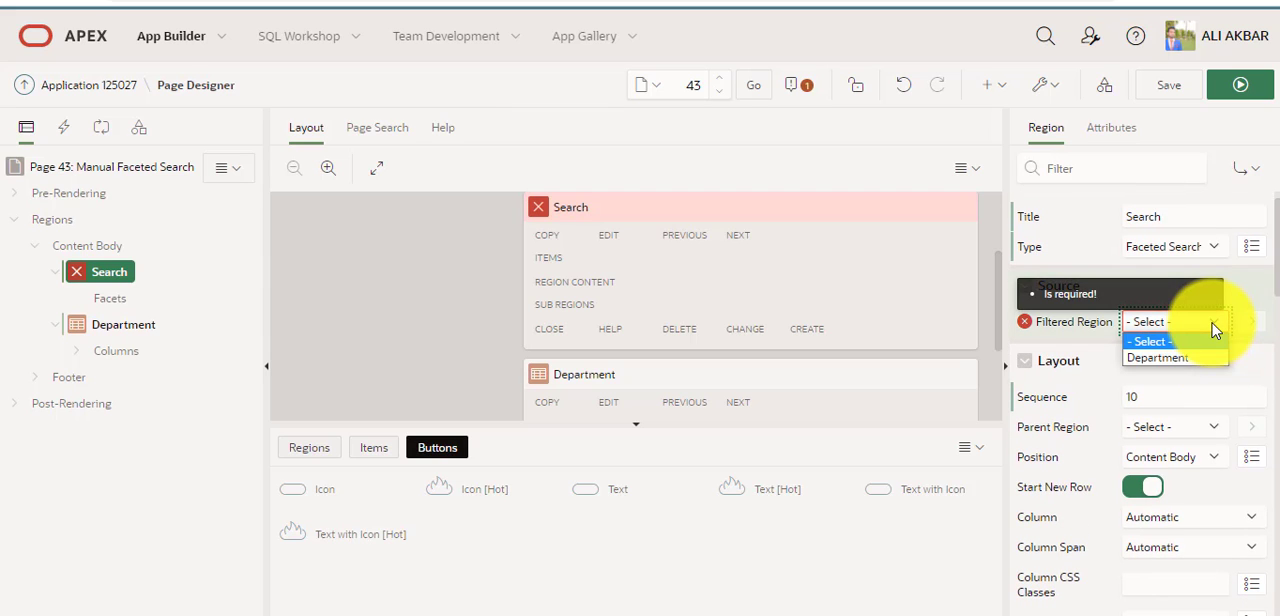
pyautogui.click(1203, 358)
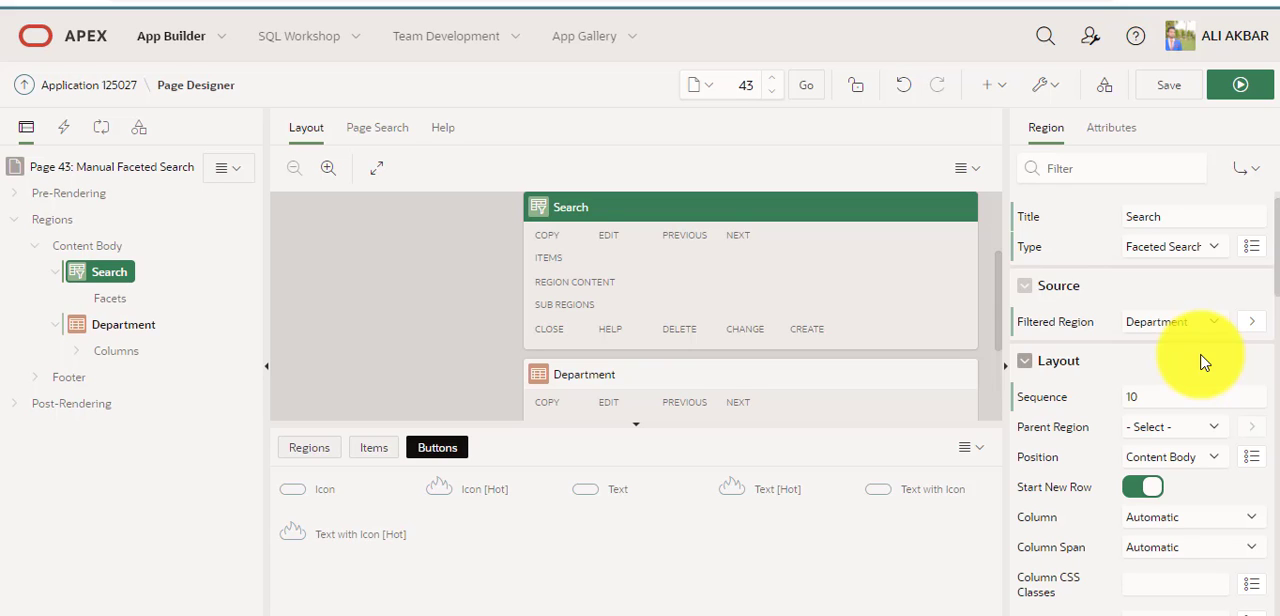
# Save and preview the page to check the Search region, and return to Page Designer.
pyautogui.click(118, 330)
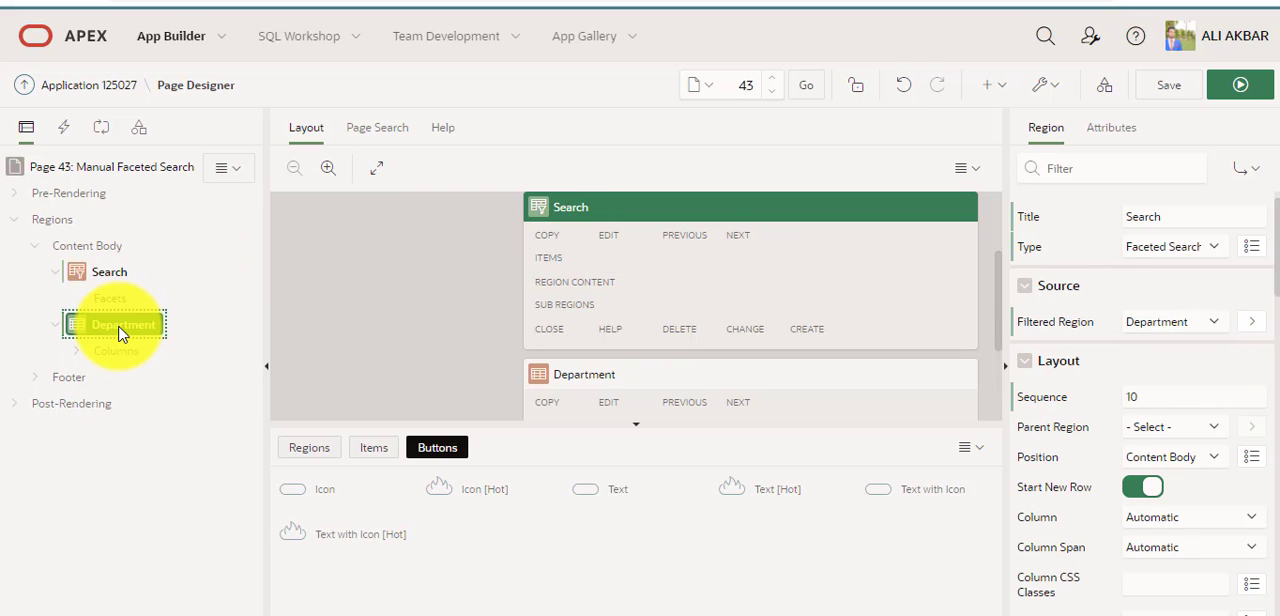
pyautogui.click(1170, 95)
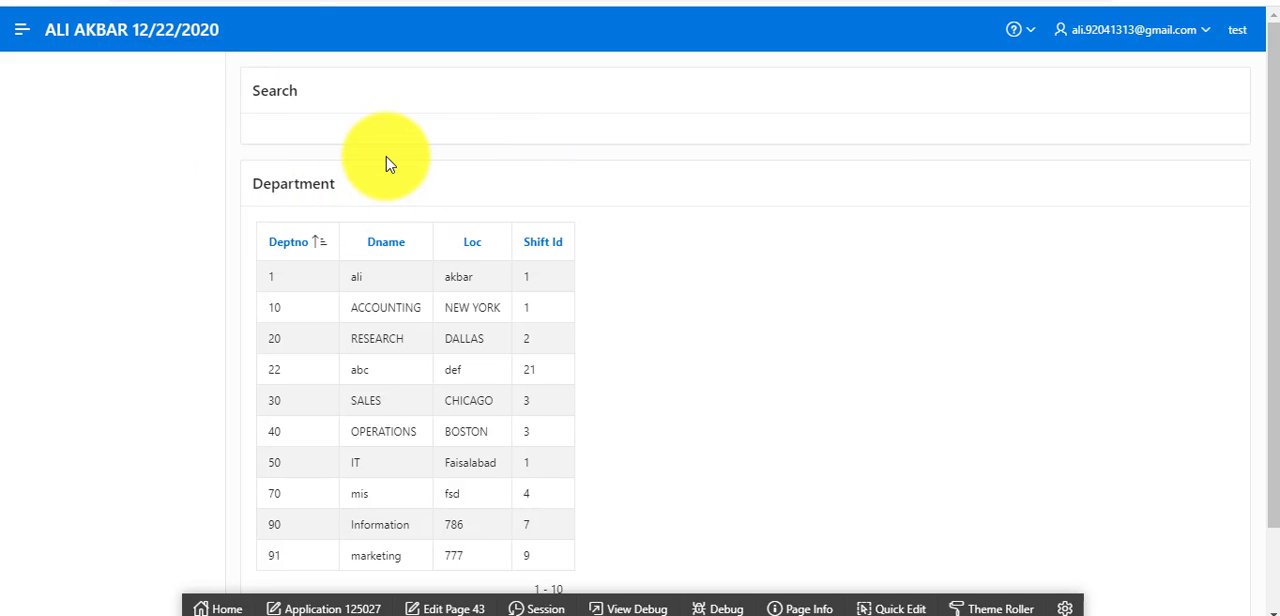
pyautogui.click(232, 2)
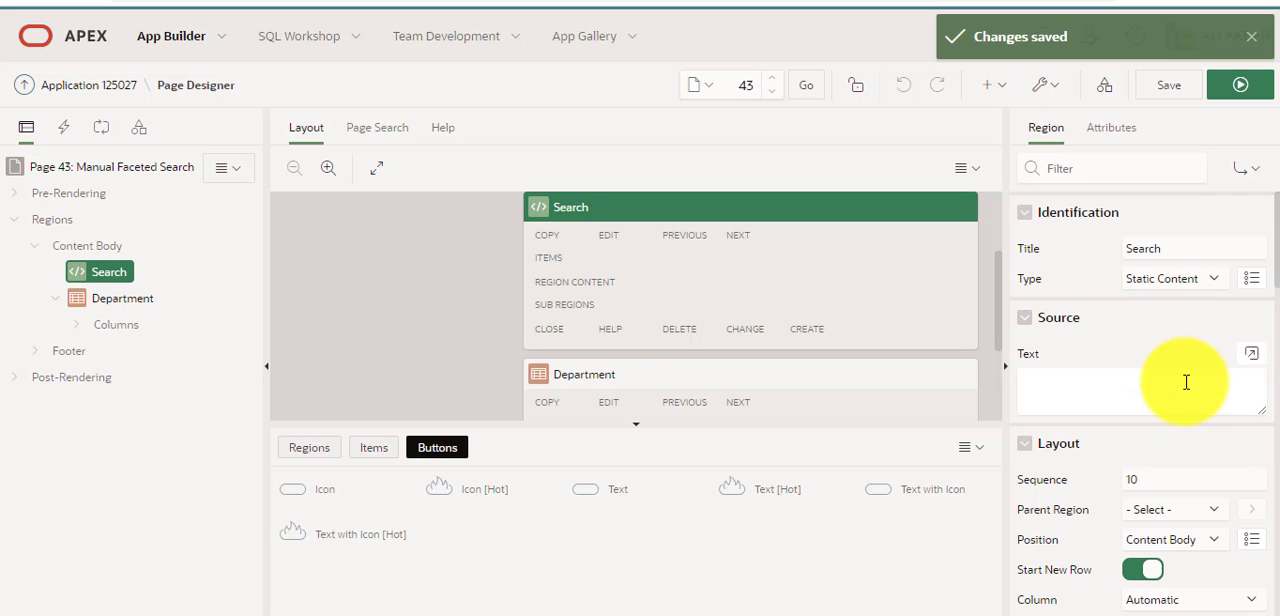
# Set the Search region's position to Left Column, and save and preview the page.
pyautogui.scroll(-3, 1250, 280)
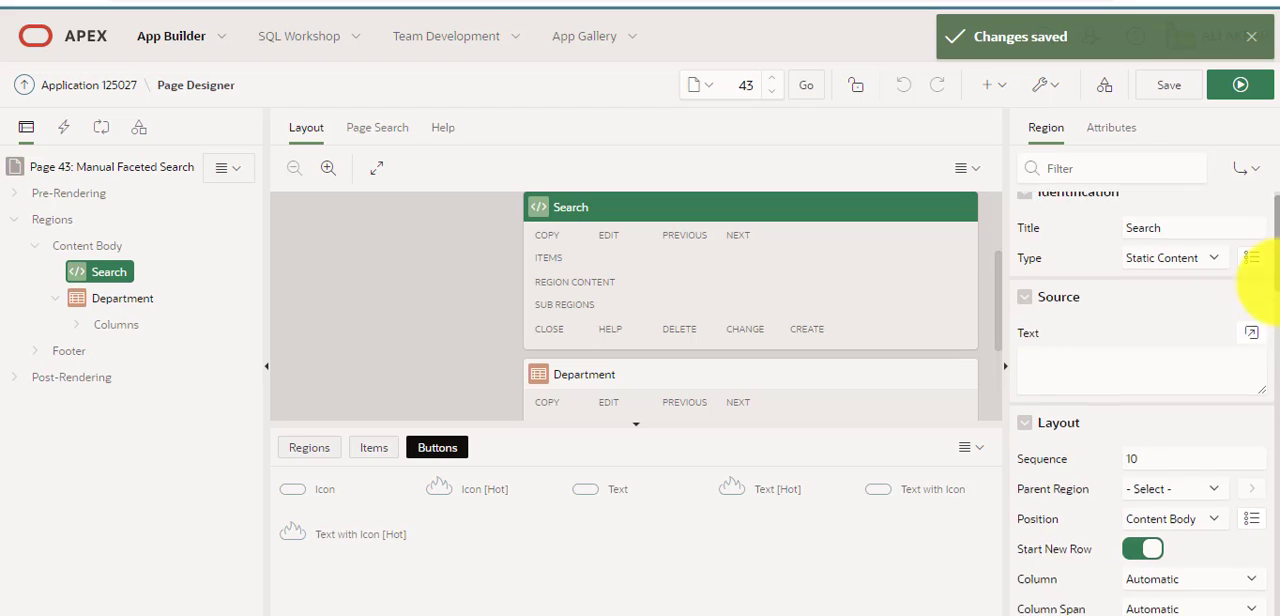
pyautogui.scroll(-3, 1262, 300)
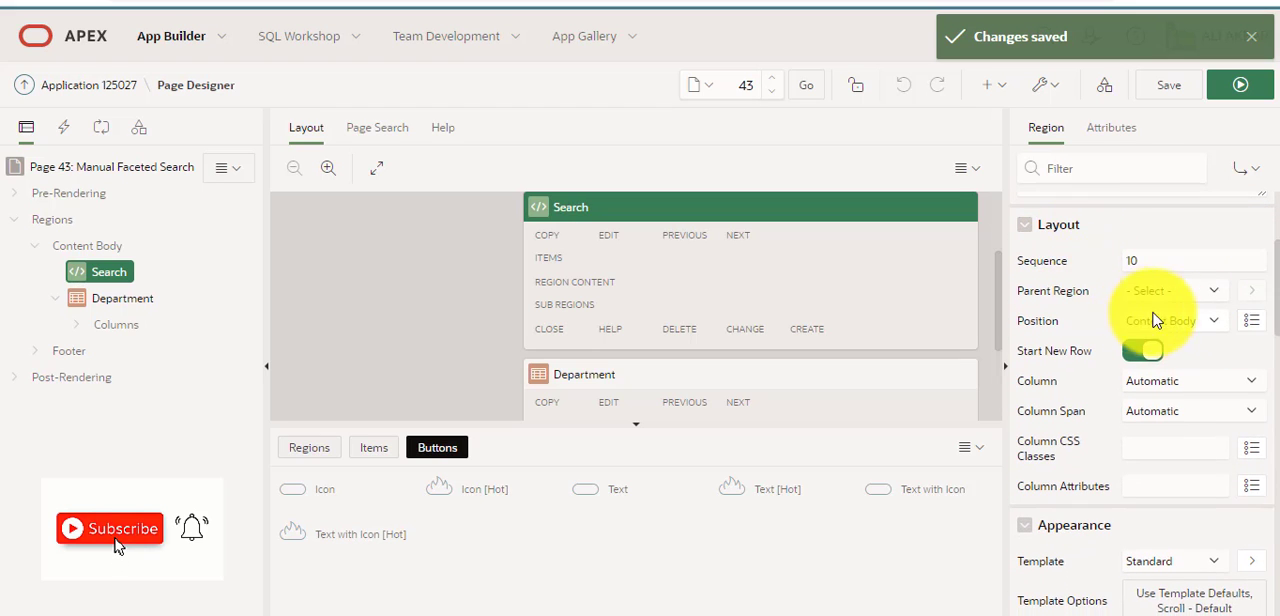
pyautogui.click(1192, 322)
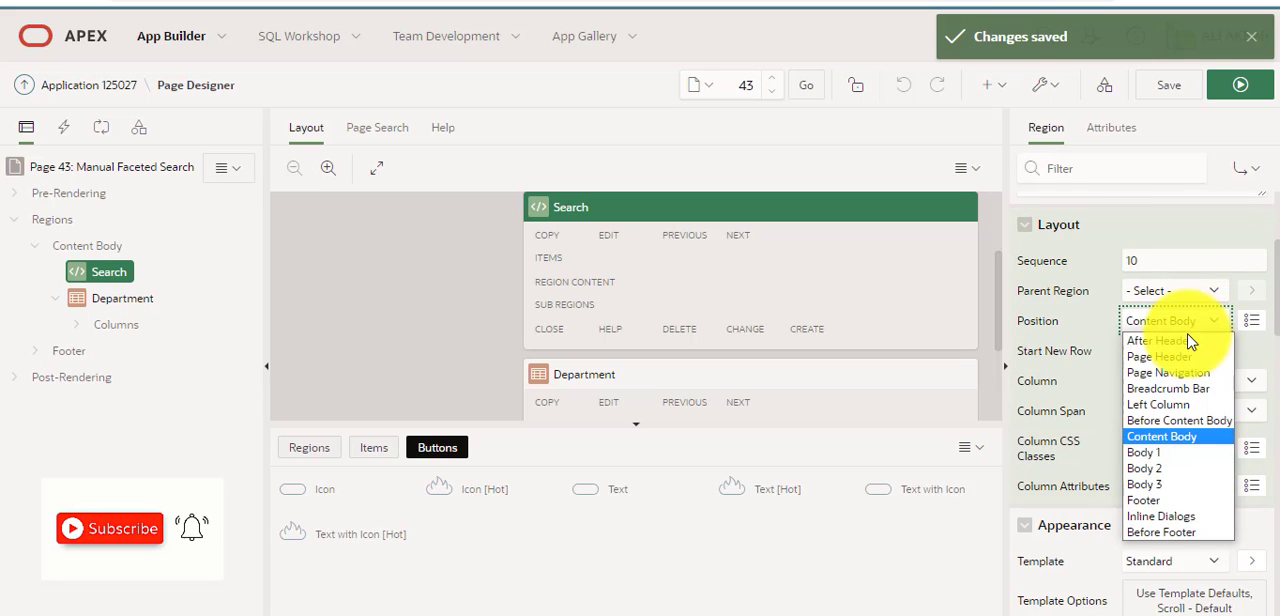
pyautogui.click(1190, 405)
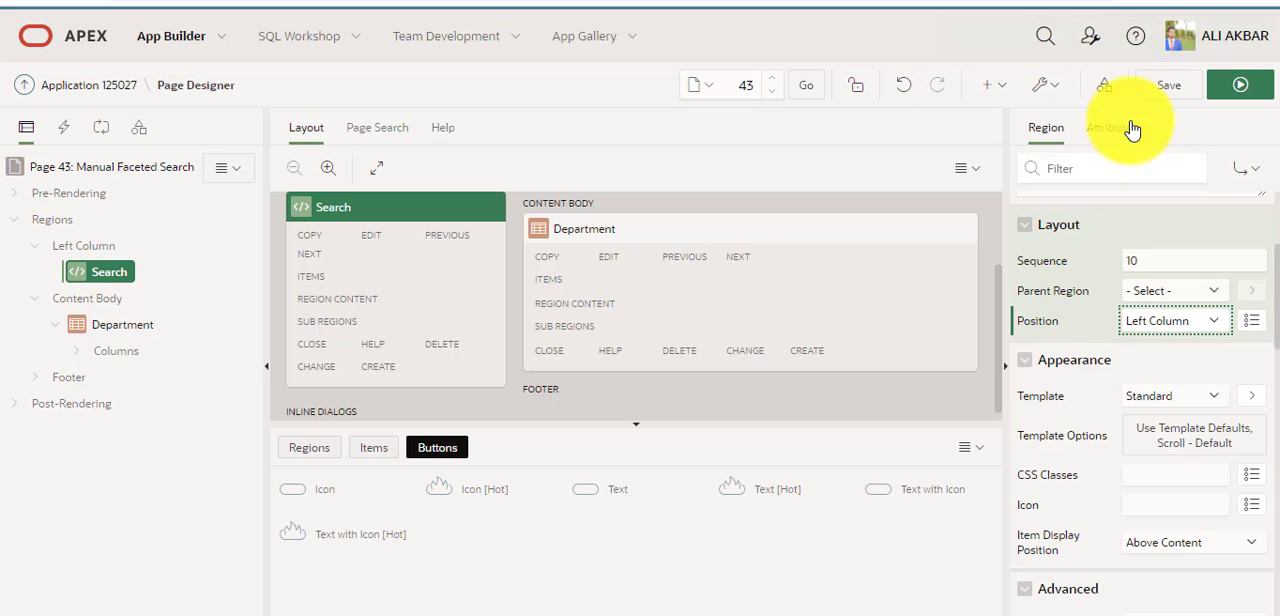
pyautogui.click(1163, 87)
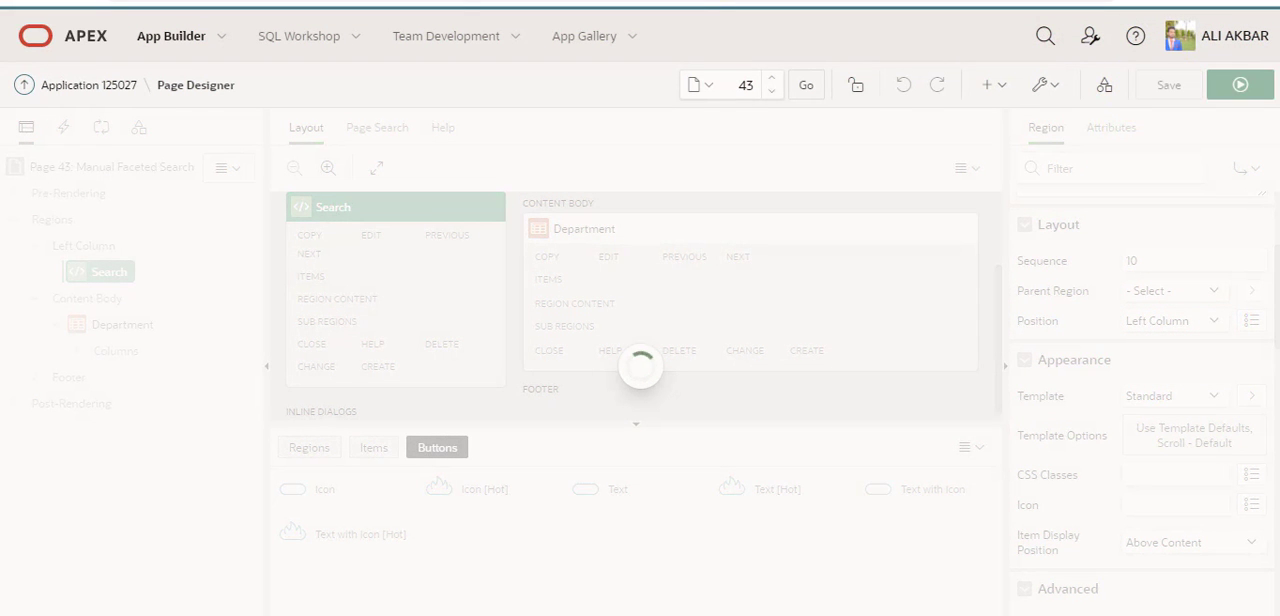
pyautogui.click(290, 0)
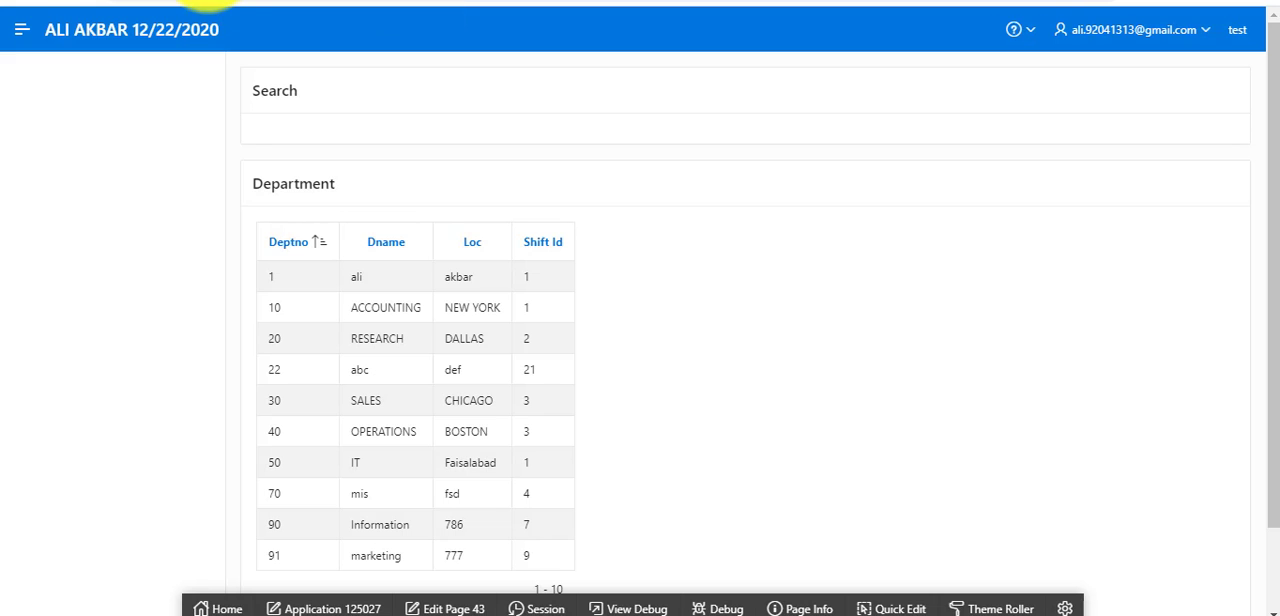
pyautogui.click(80, 0)
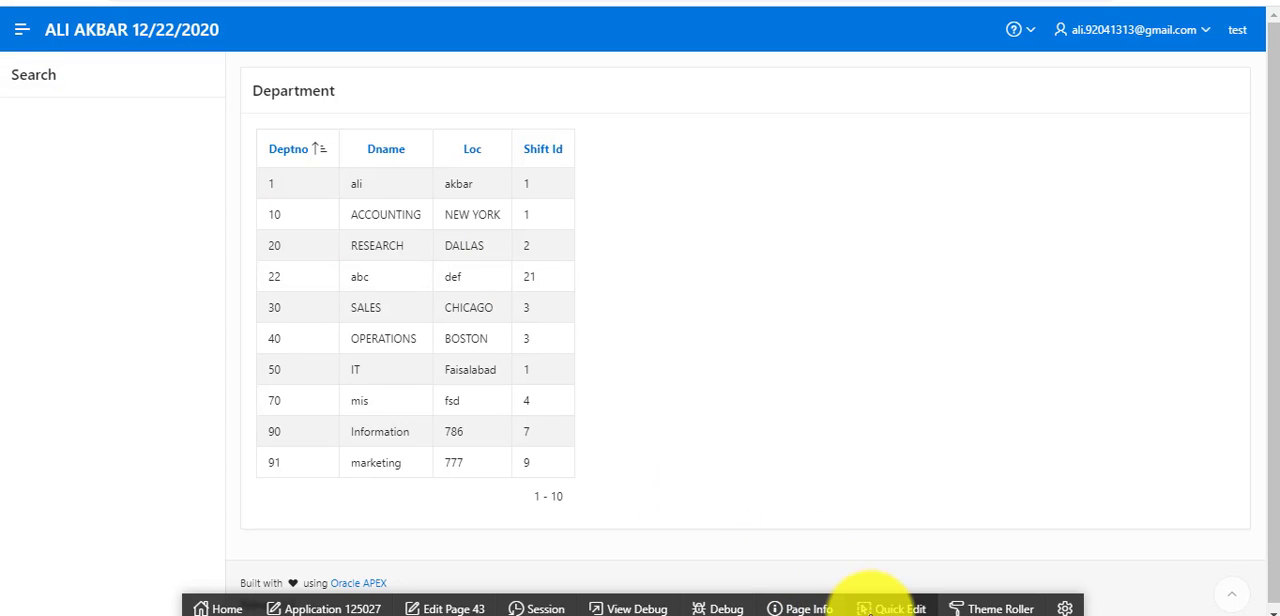
# Turn off Use Template Defaults for the Department region, set its accent to Accent 1, and save the live template options.
pyautogui.click(880, 609)
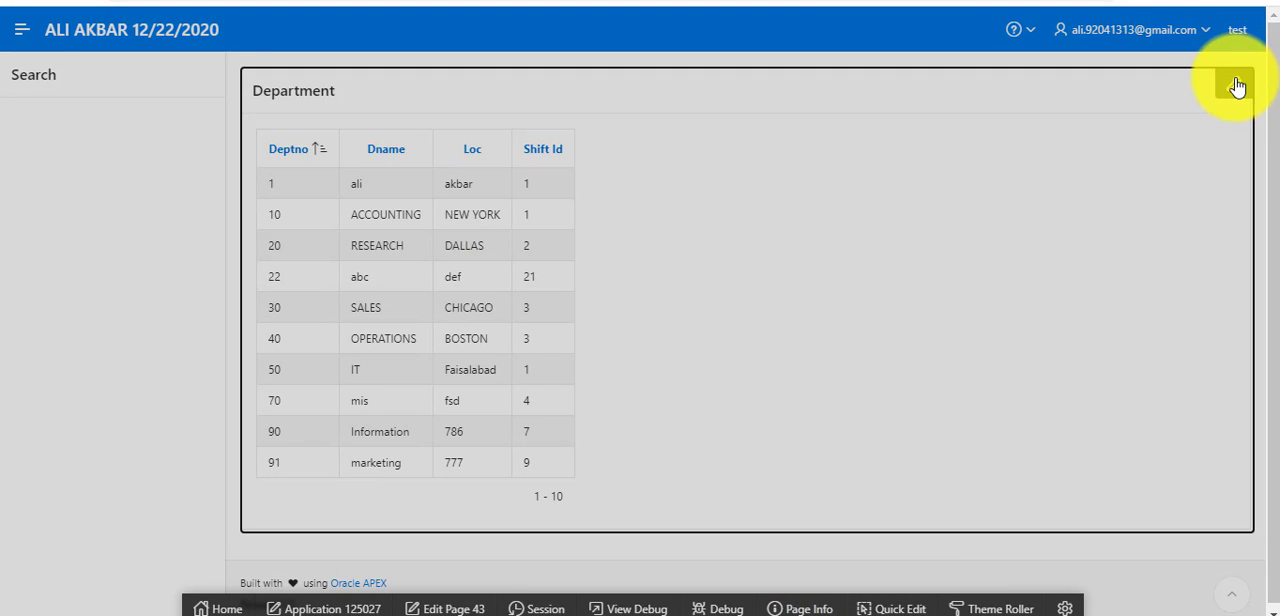
pyautogui.click(1238, 88)
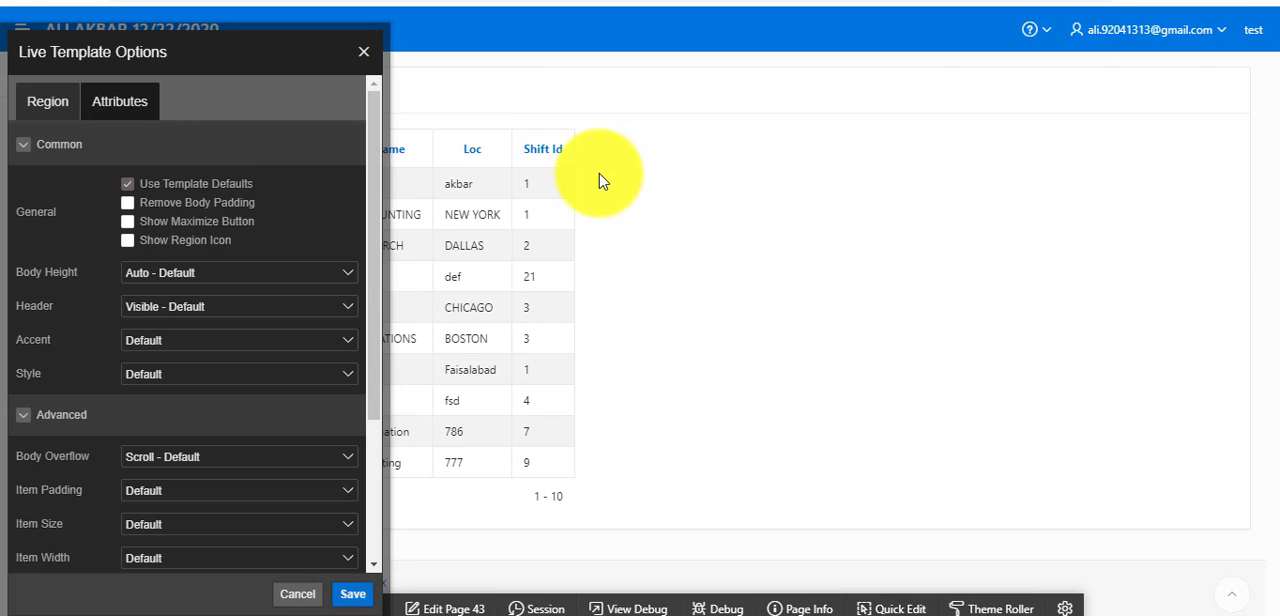
pyautogui.click(195, 186)
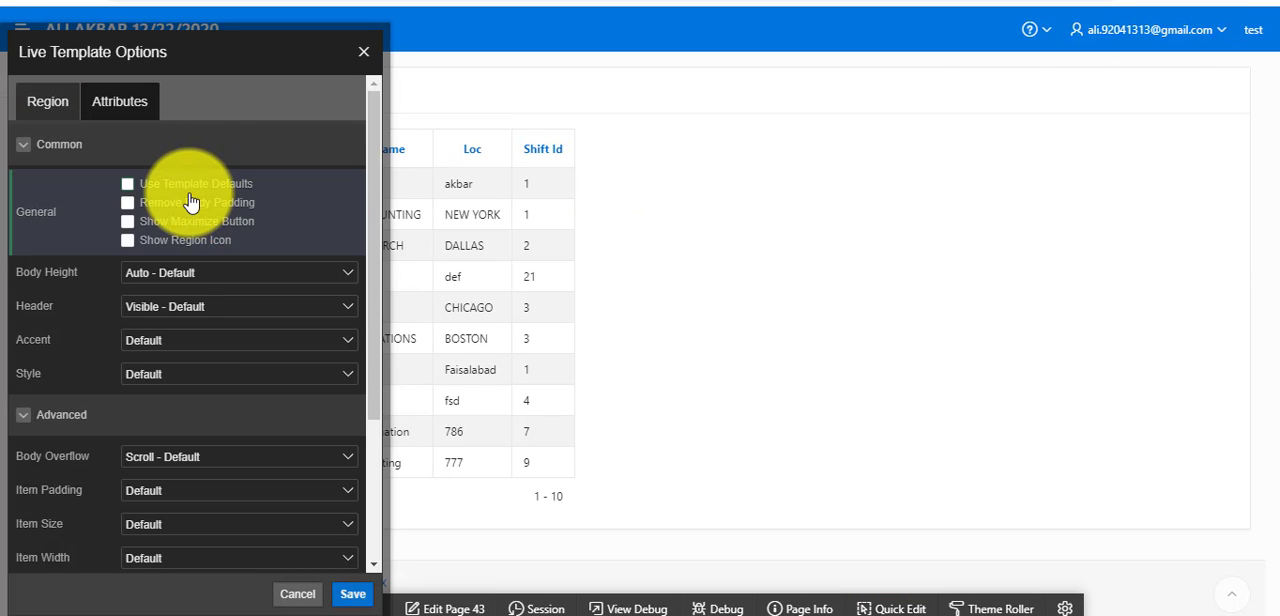
pyautogui.click(175, 342)
pyautogui.click(175, 373)
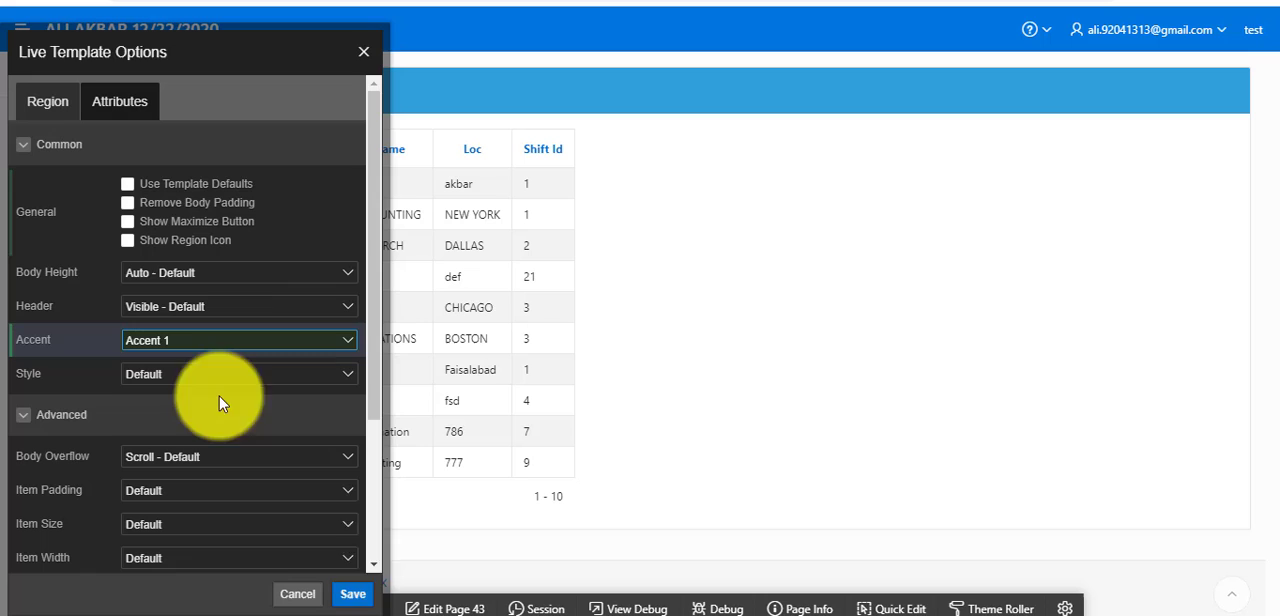
pyautogui.click(354, 598)
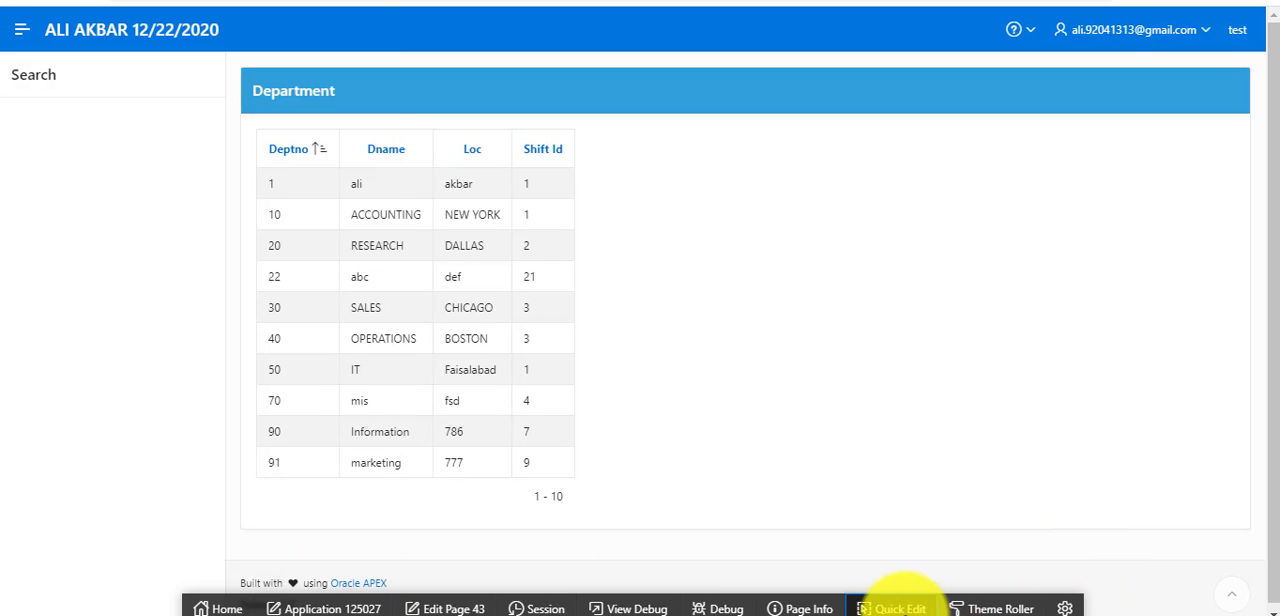
# Remove the Search region's body padding and set its accent to Accent 4, save the live template options, and return to Page Designer.
pyautogui.click(887, 607)
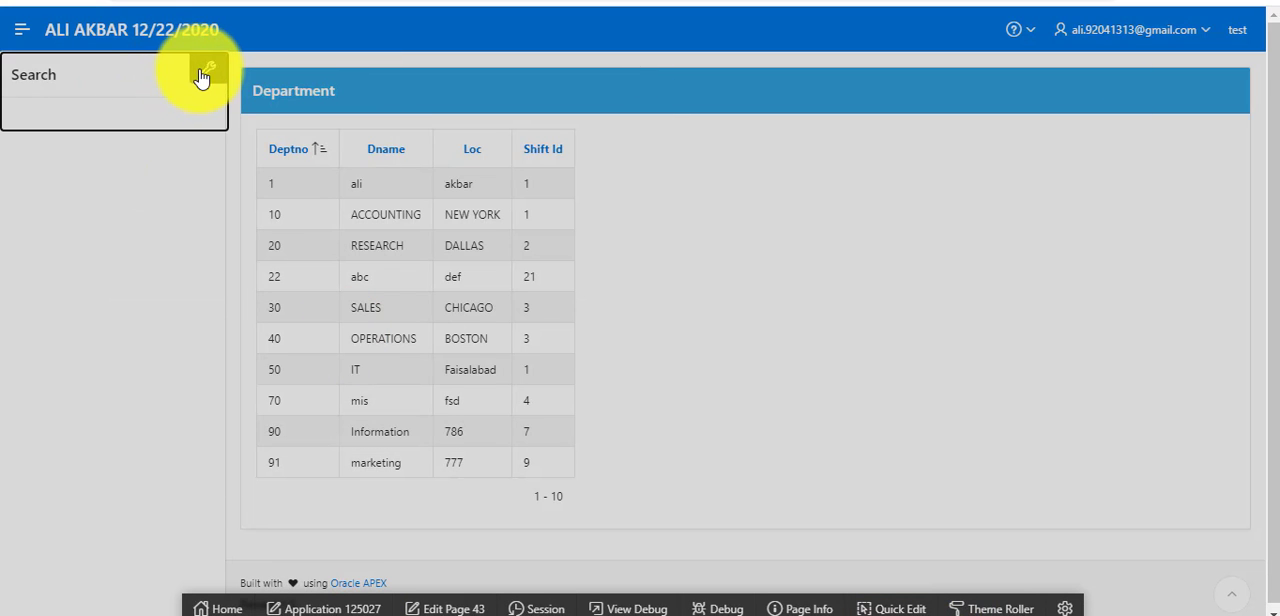
pyautogui.click(202, 75)
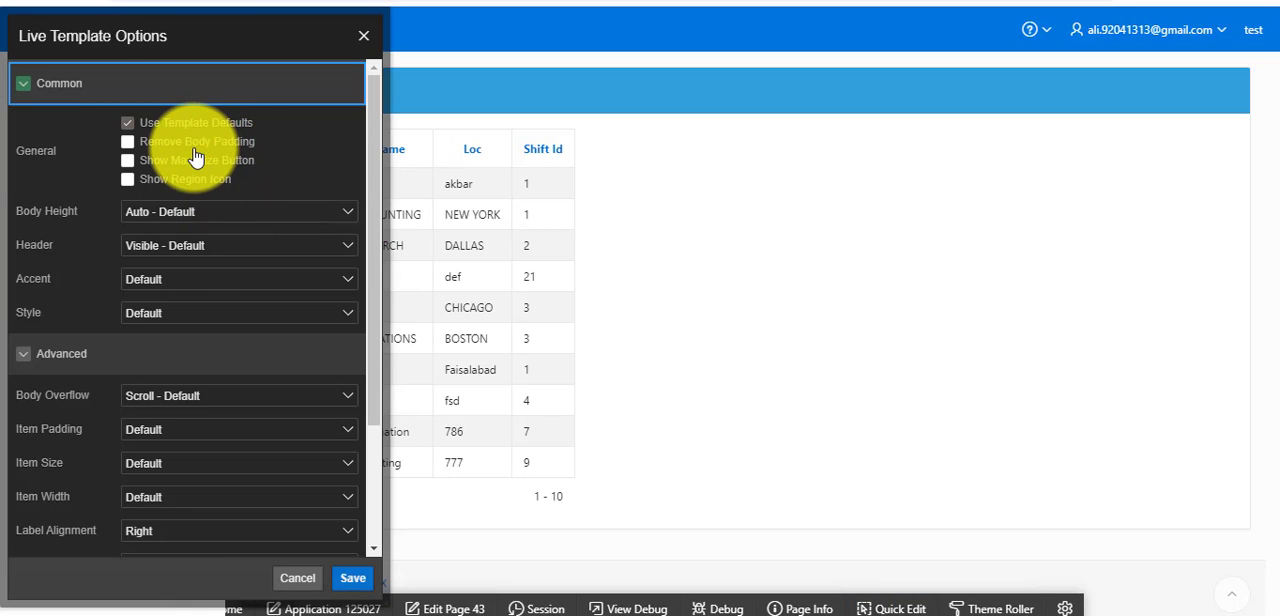
pyautogui.click(195, 148)
pyautogui.click(183, 278)
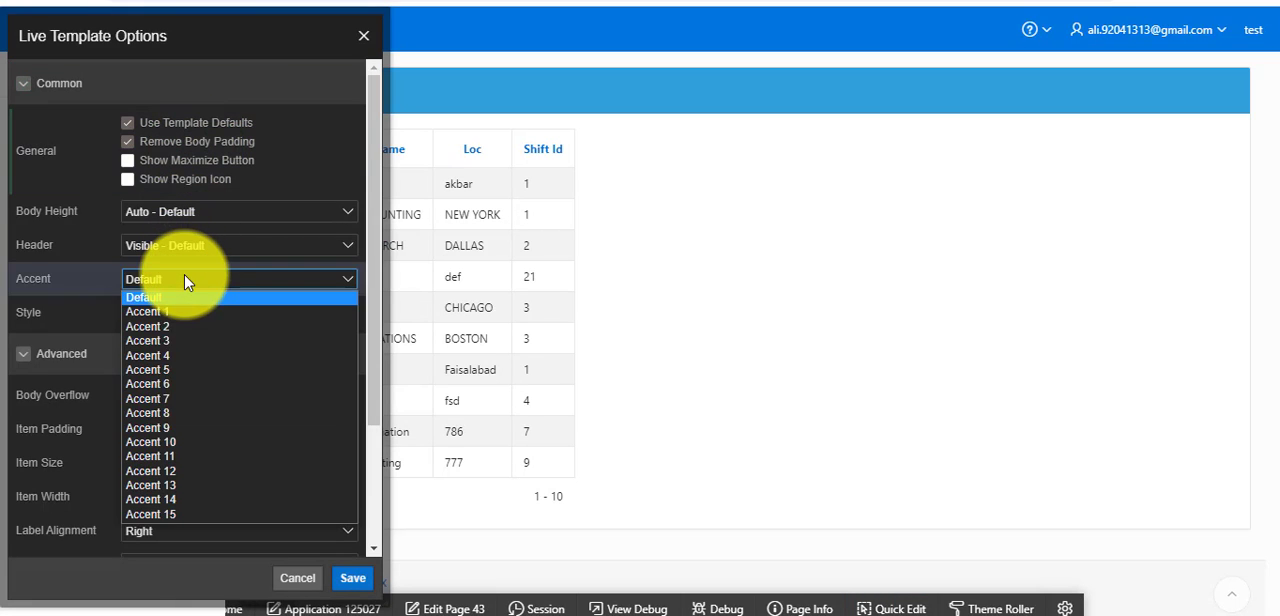
pyautogui.click(183, 356)
pyautogui.click(350, 580)
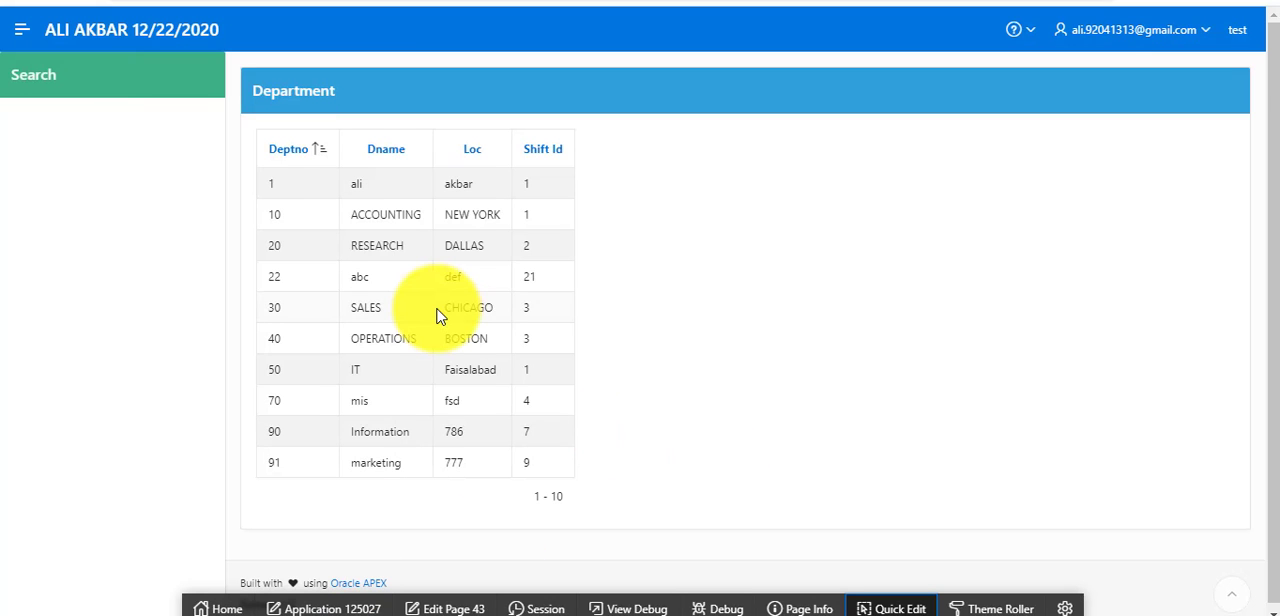
pyautogui.click(190, 2)
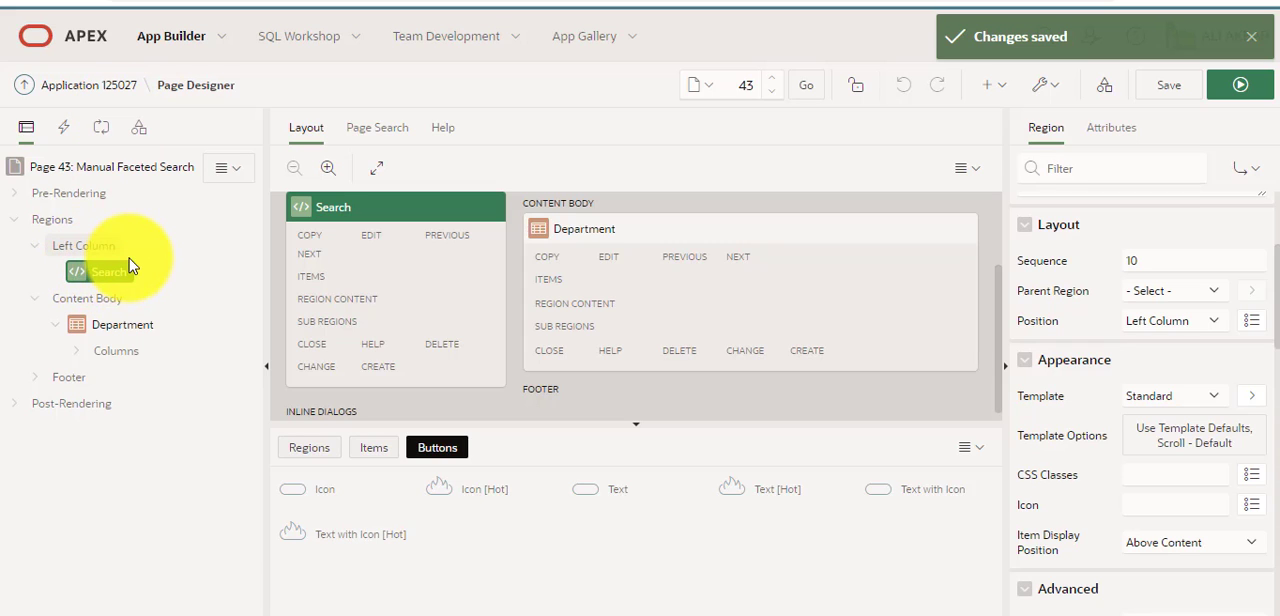
# Change the Search region's type from static content to Faceted Search.
pyautogui.rightClick(110, 284)
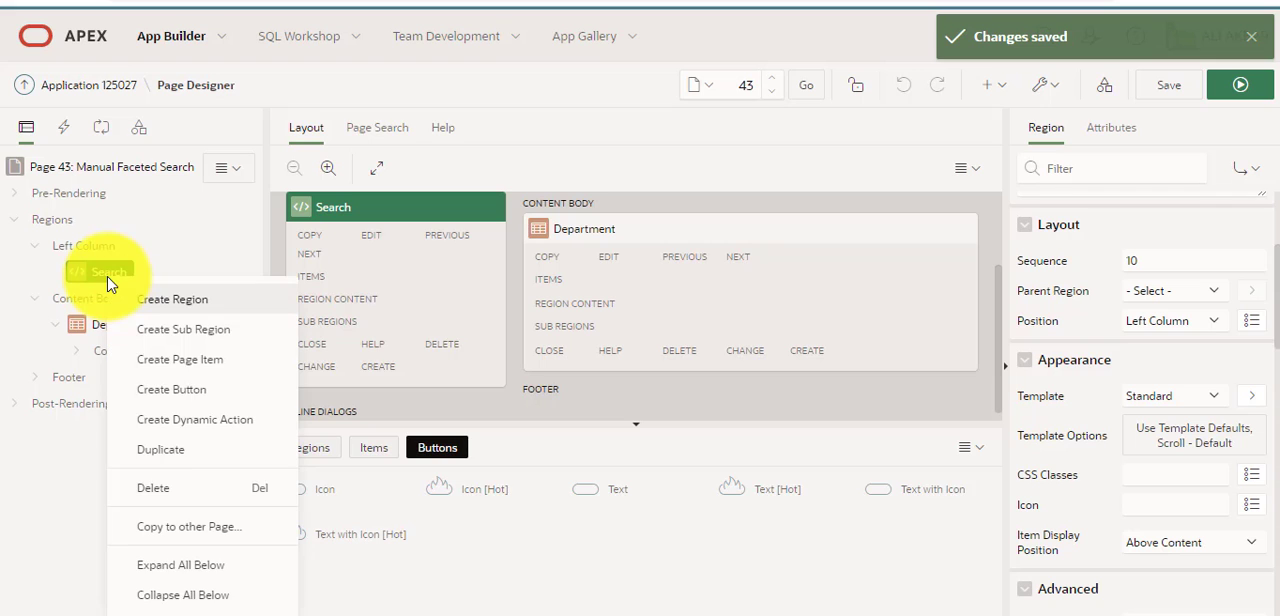
pyautogui.click(80, 274)
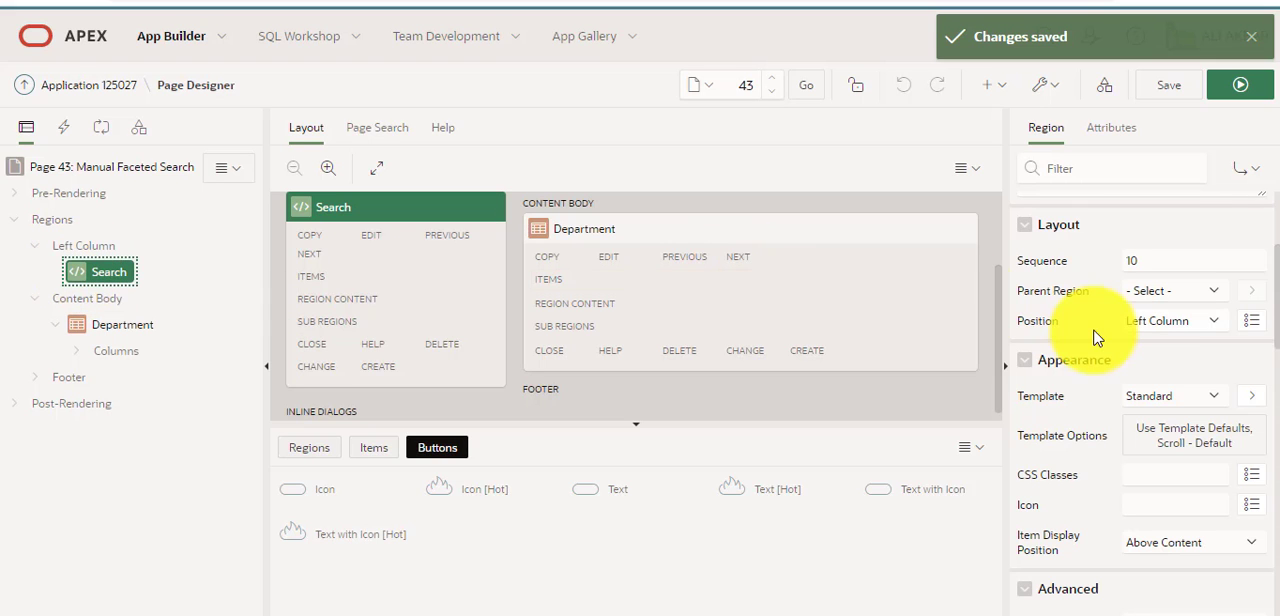
pyautogui.scroll(2, 1175, 303)
pyautogui.scroll(1, 1177, 303)
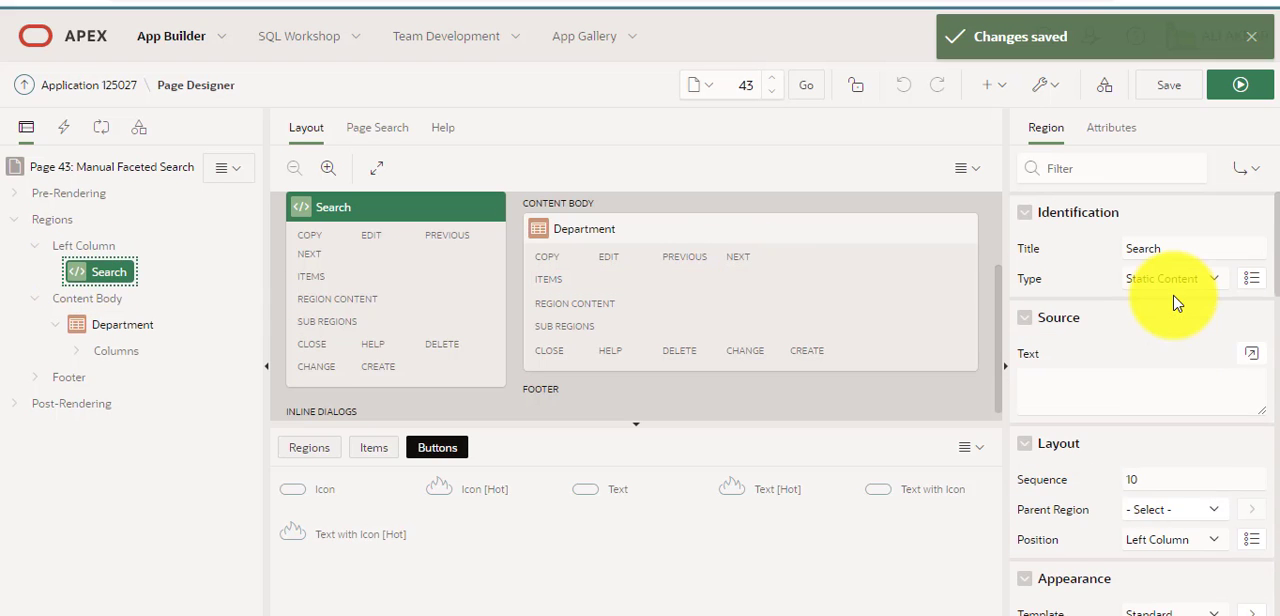
pyautogui.click(1210, 280)
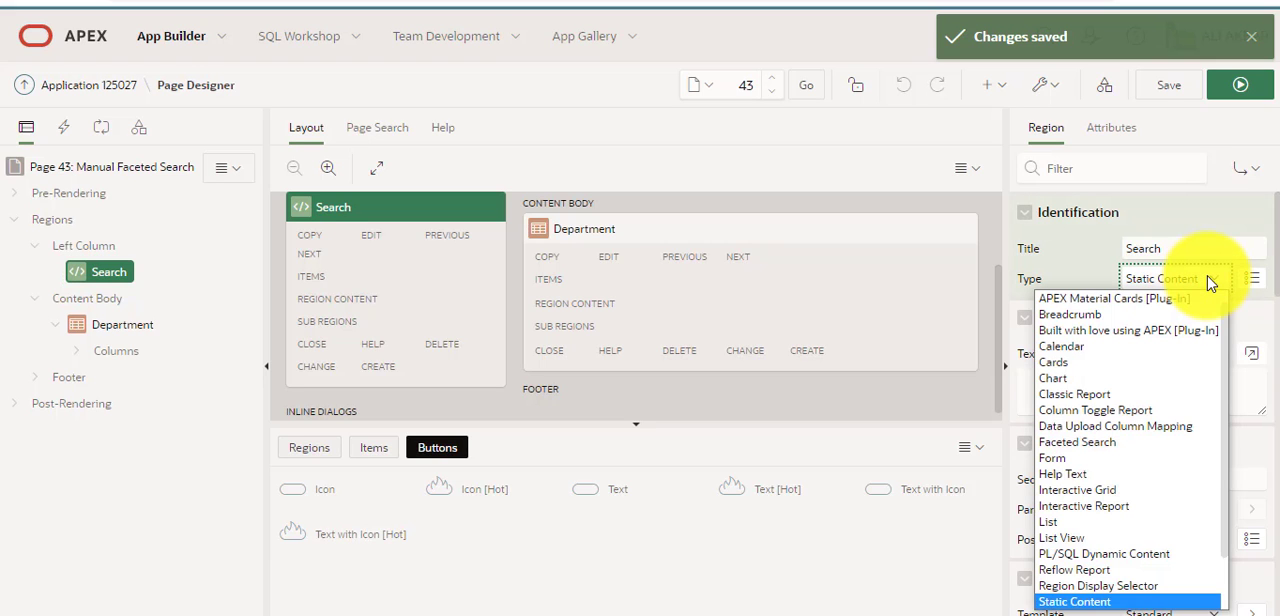
pyautogui.scroll(1, 1170, 340)
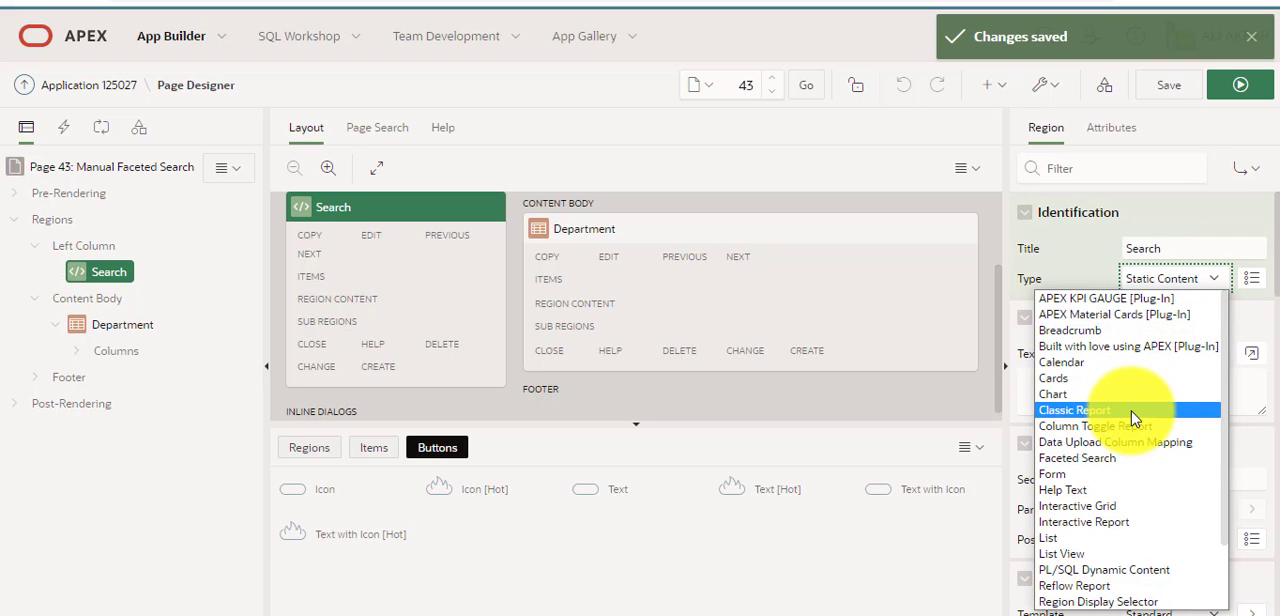
pyautogui.press('f')
pyautogui.press('Return')
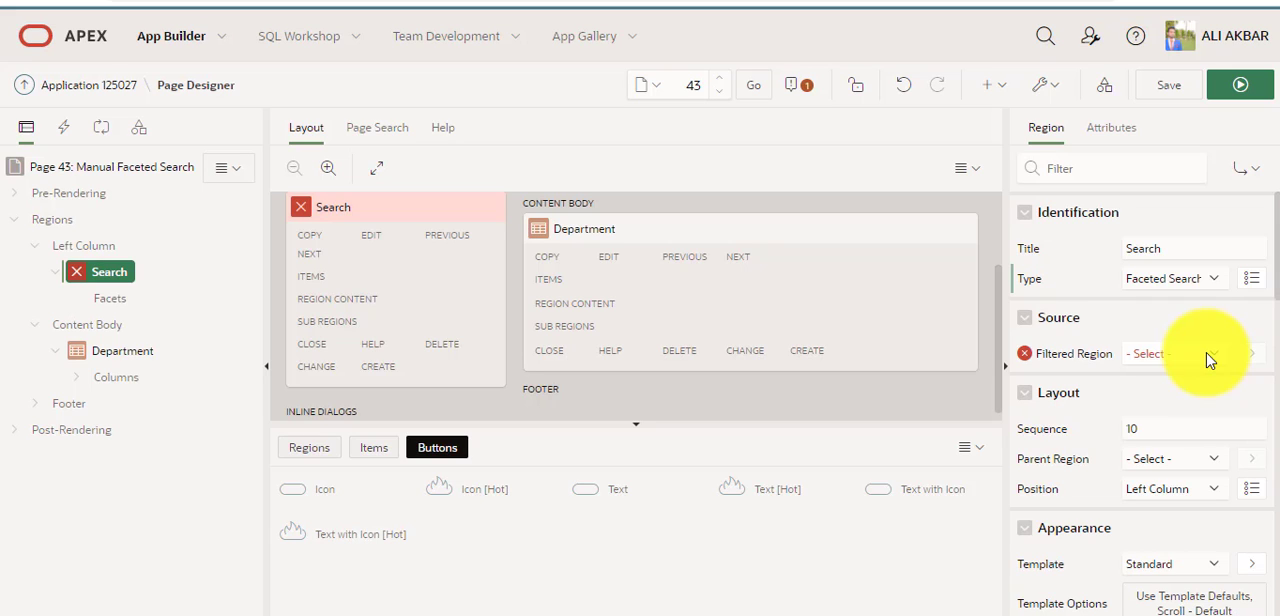
# Set Department as the Search region's filtered region and save the page.
pyautogui.click(1207, 356)
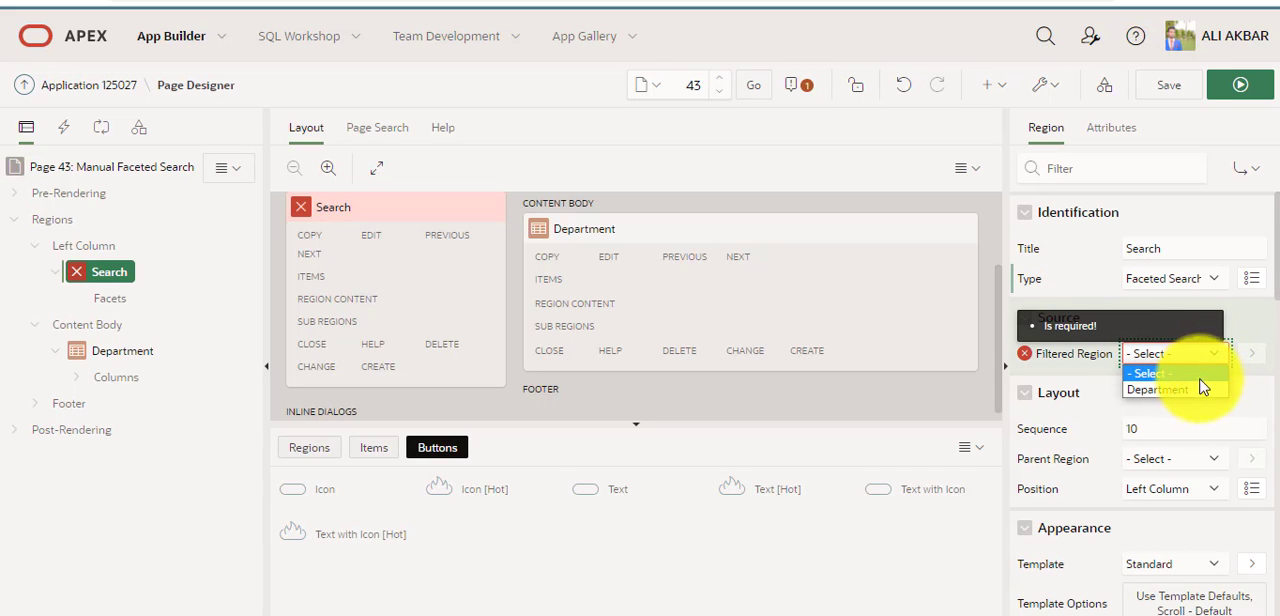
pyautogui.click(1160, 390)
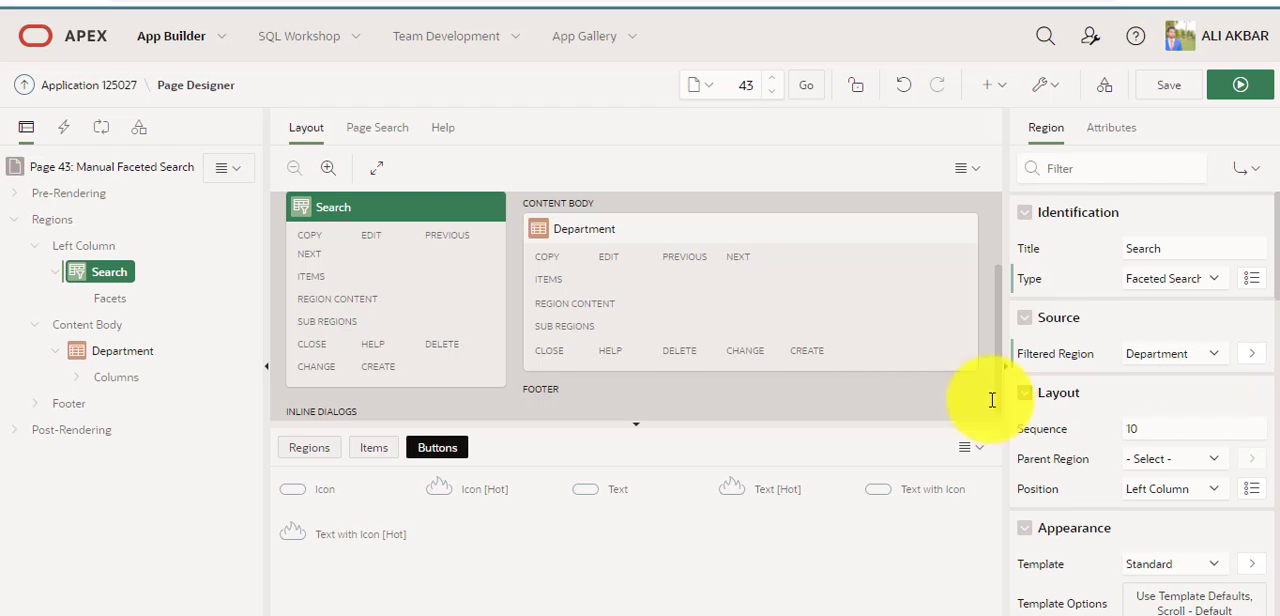
pyautogui.click(1168, 88)
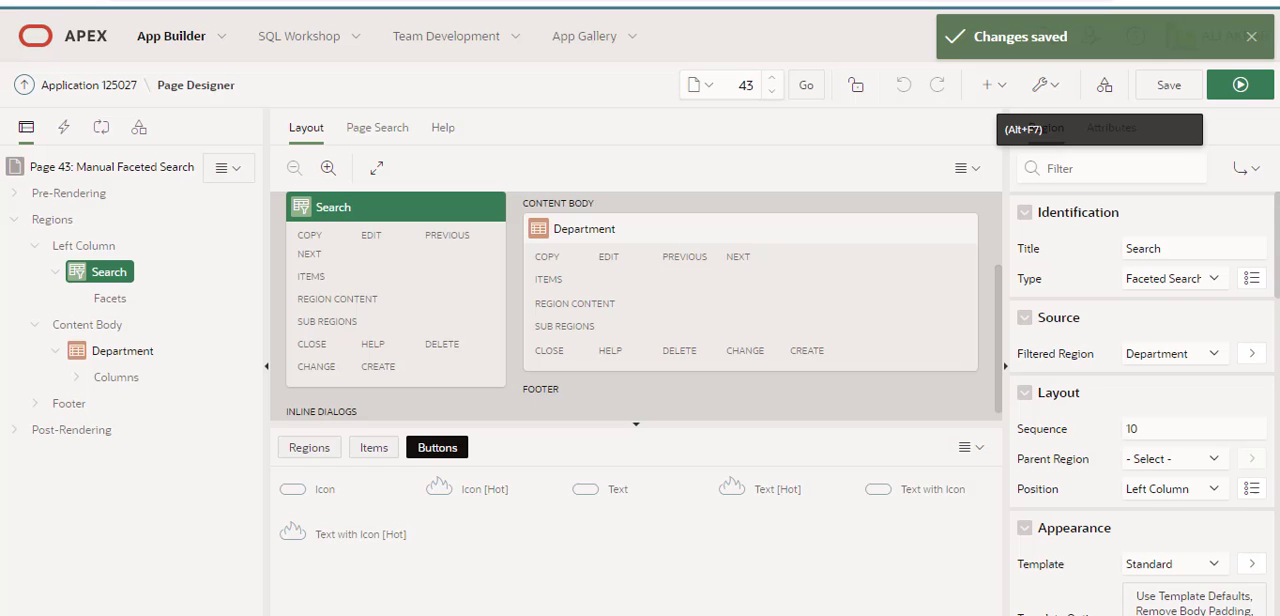
# Create a facet under the Search region and label it Department Name.
pyautogui.moveTo(105, 271); pyautogui.dragTo(108, 306)
pyautogui.rightClick(108, 306)
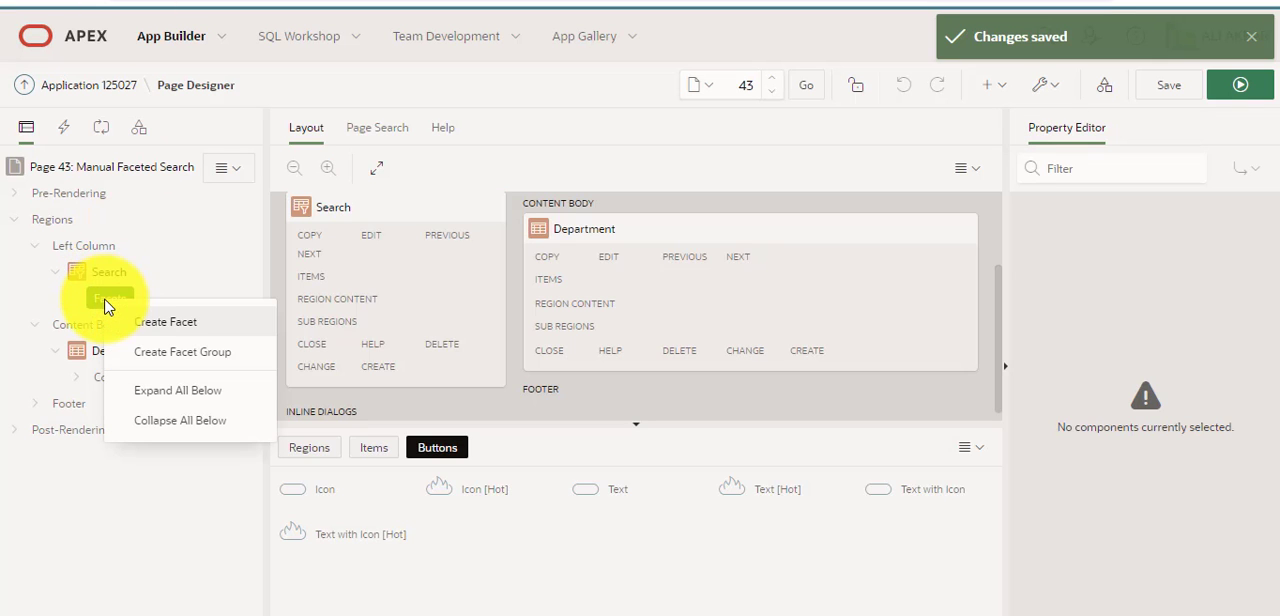
pyautogui.click(131, 320)
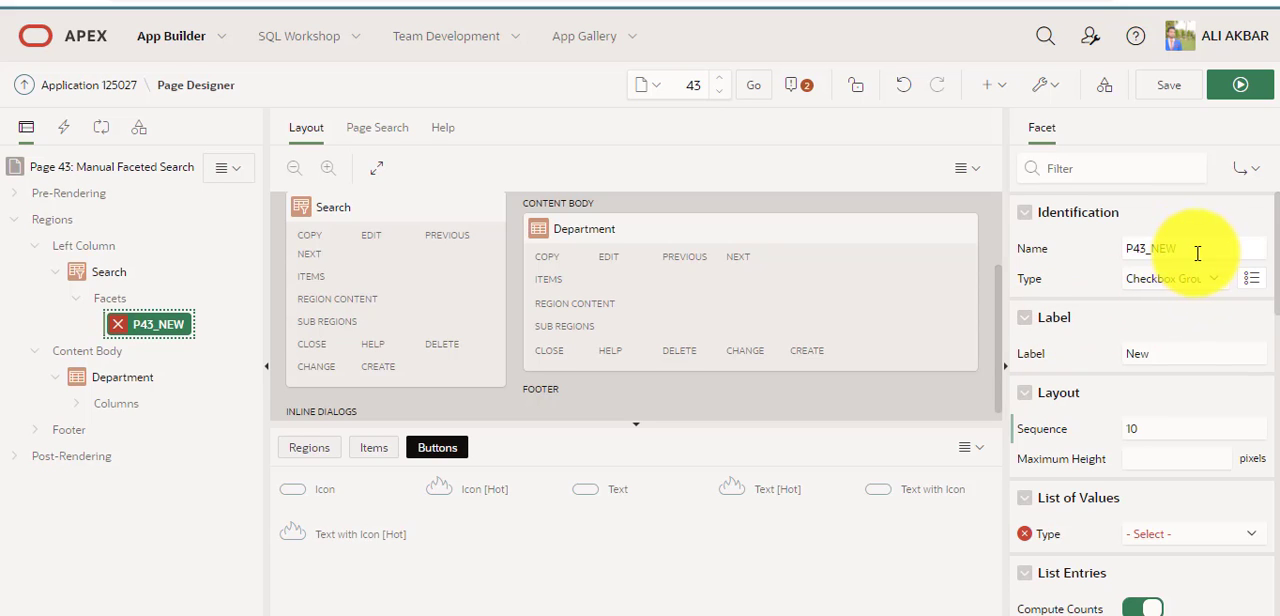
pyautogui.doubleClick(1170, 354)
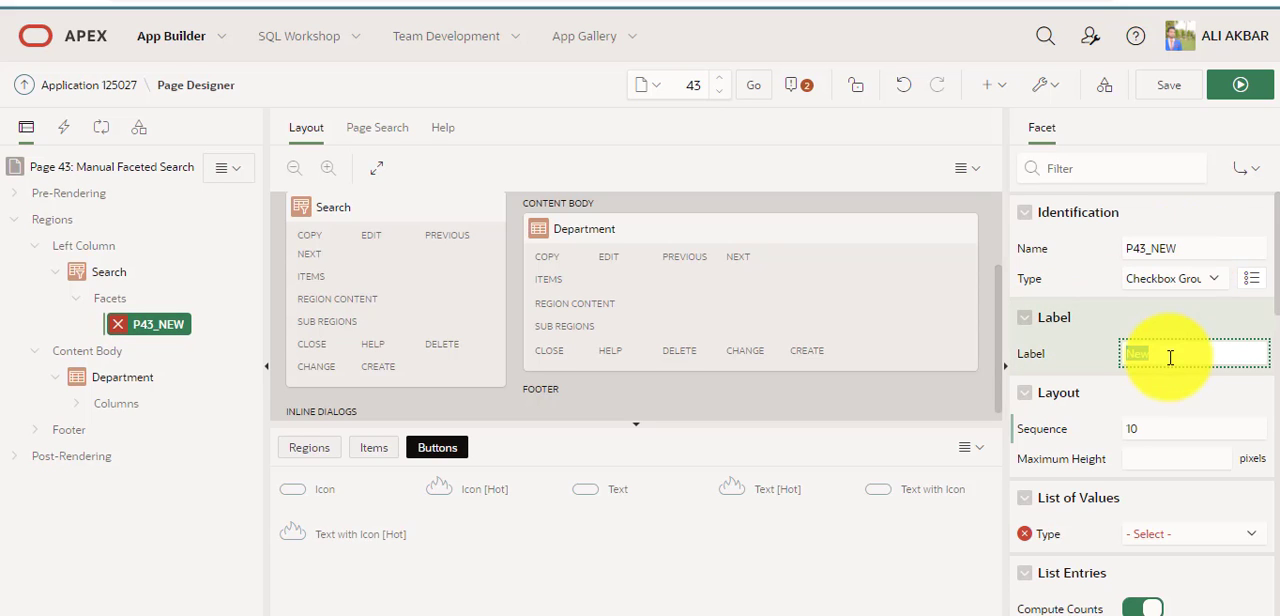
pyautogui.write('D')
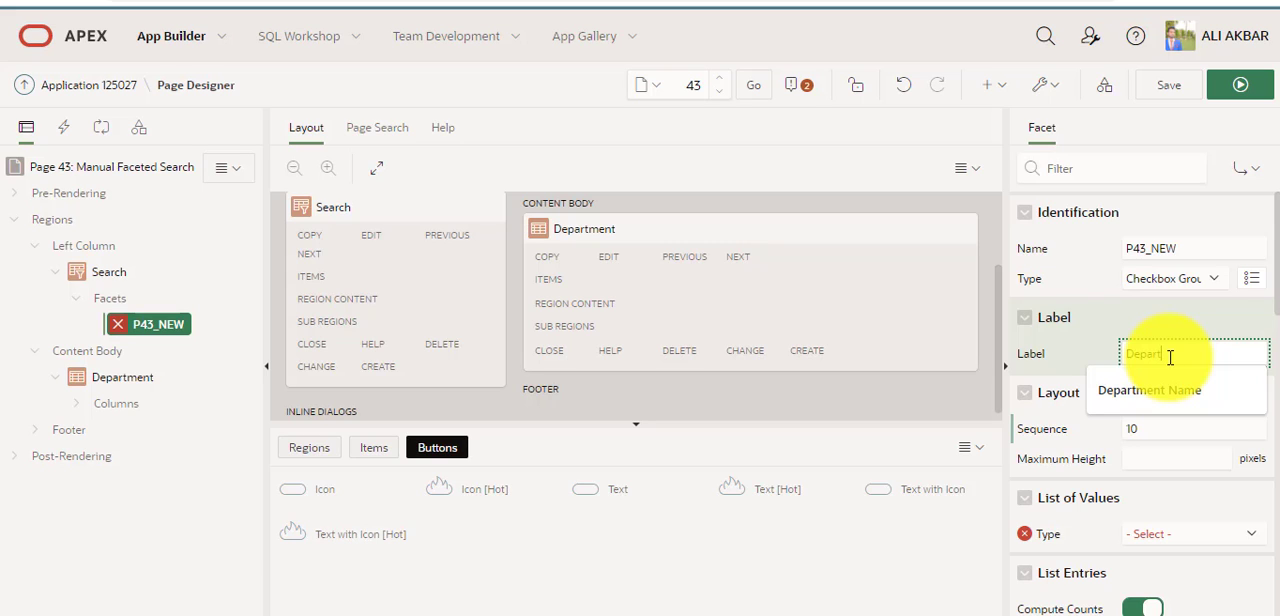
pyautogui.write('epart')
pyautogui.click(1175, 391)
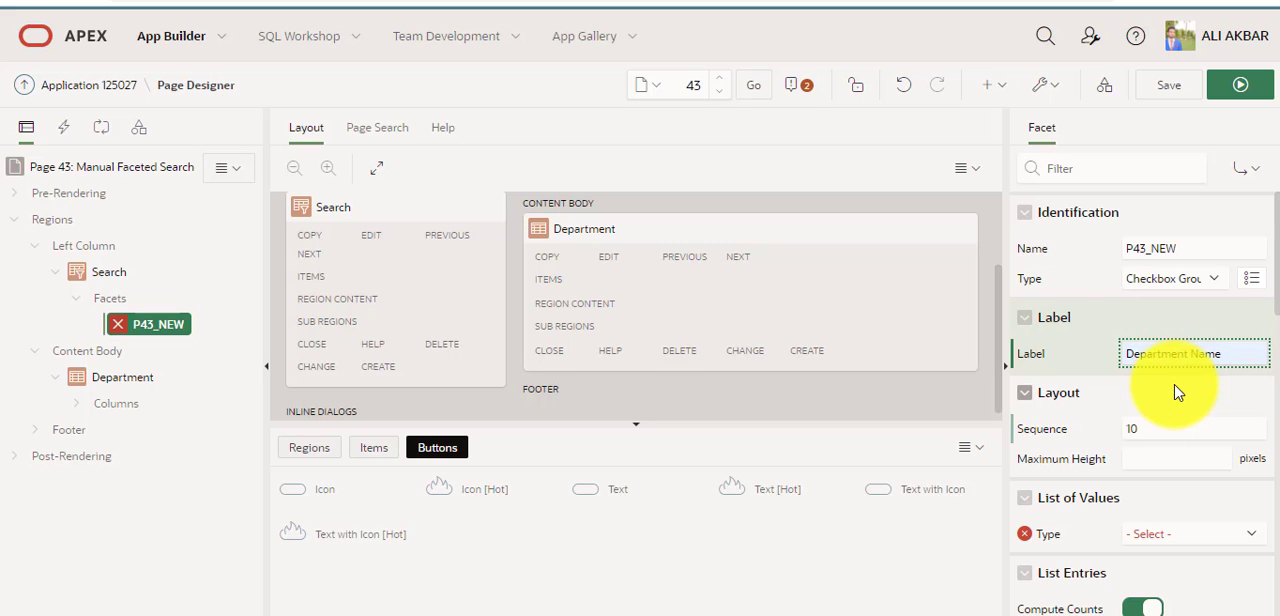
# Set the Department Name facet's type to Select List.
pyautogui.scroll(-3, 1195, 405)
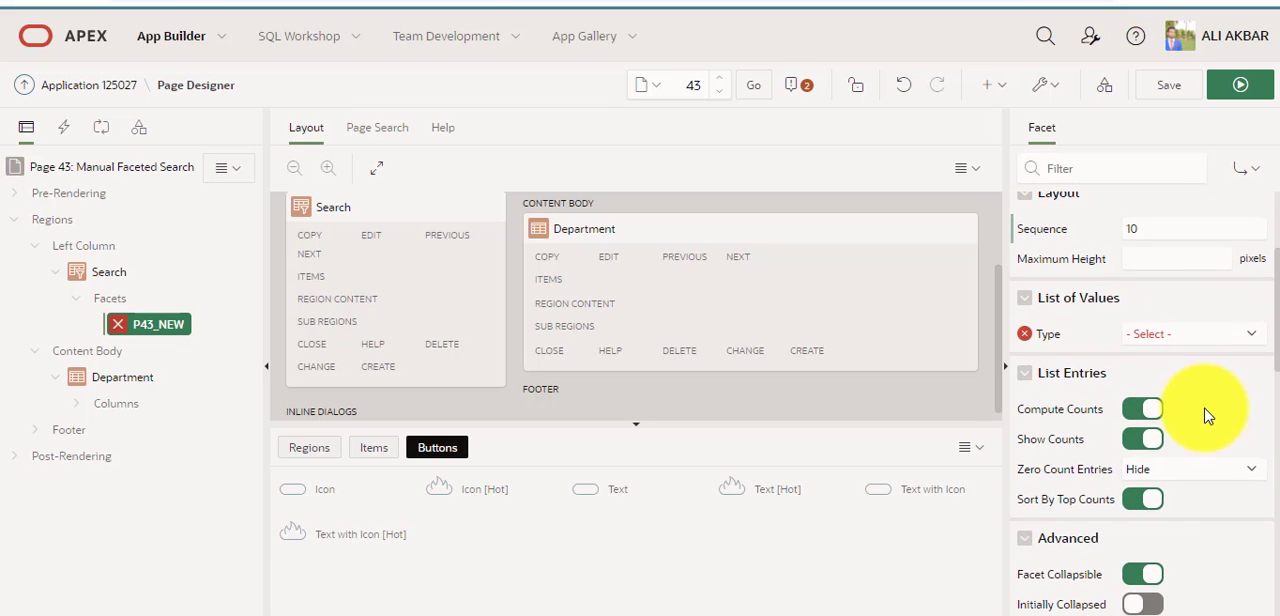
pyautogui.scroll(3, 1220, 310)
pyautogui.click(1210, 281)
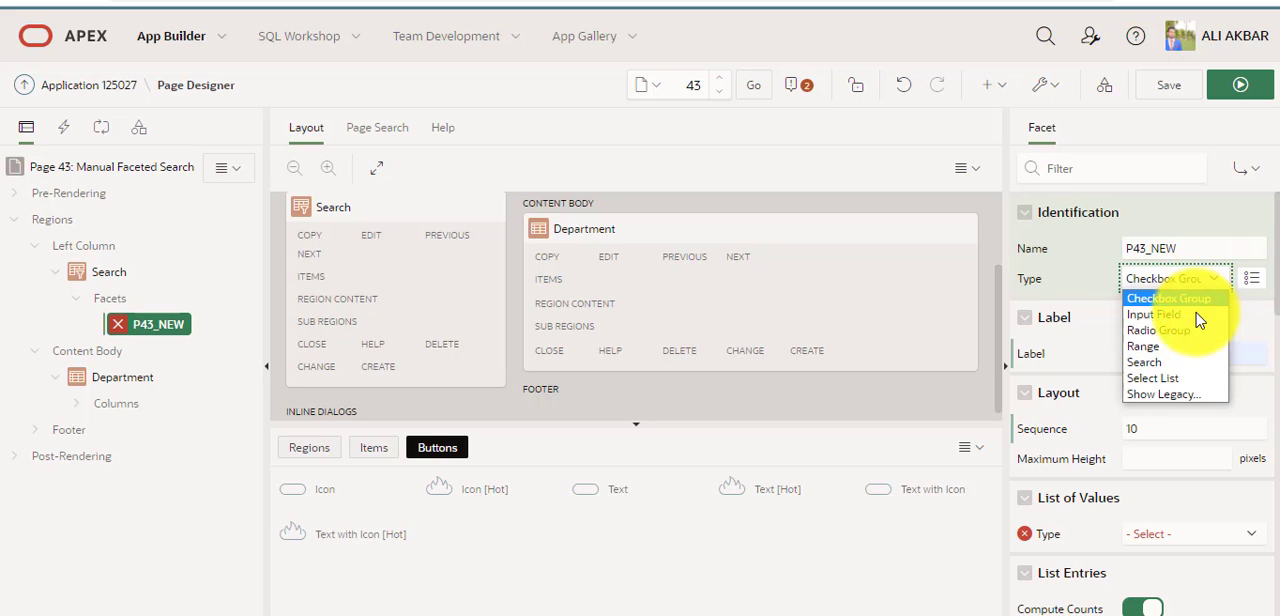
pyautogui.click(1192, 375)
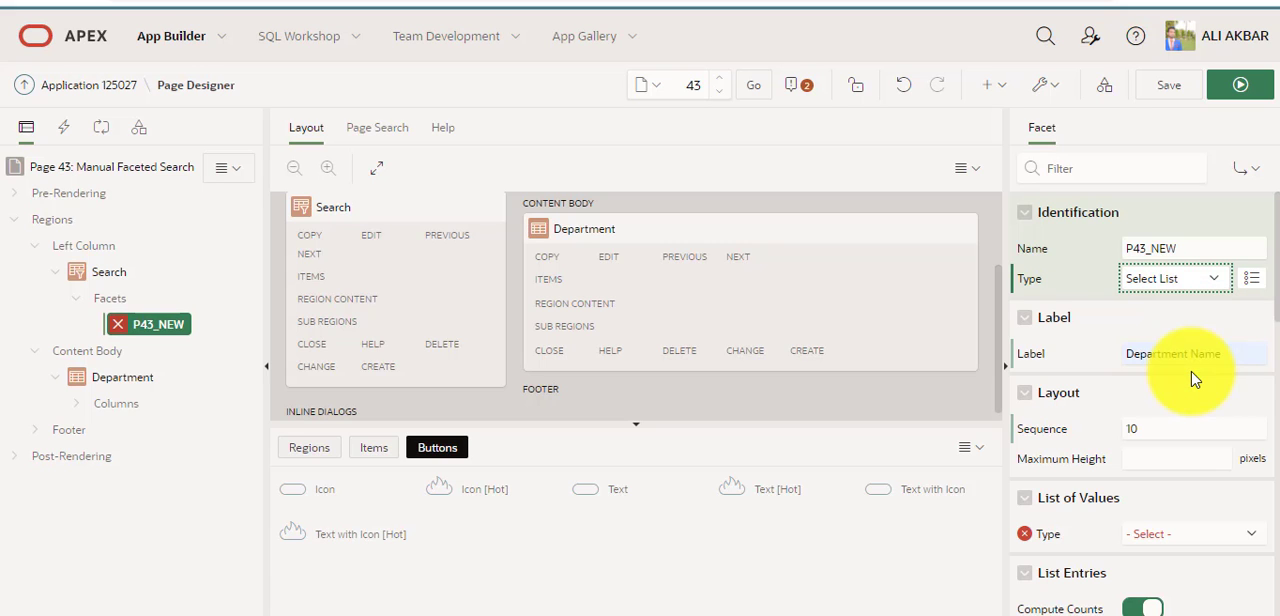
# Base the facet's list of values on a Shared Component and choose the DEPT list.
pyautogui.scroll(-3, 1192, 376)
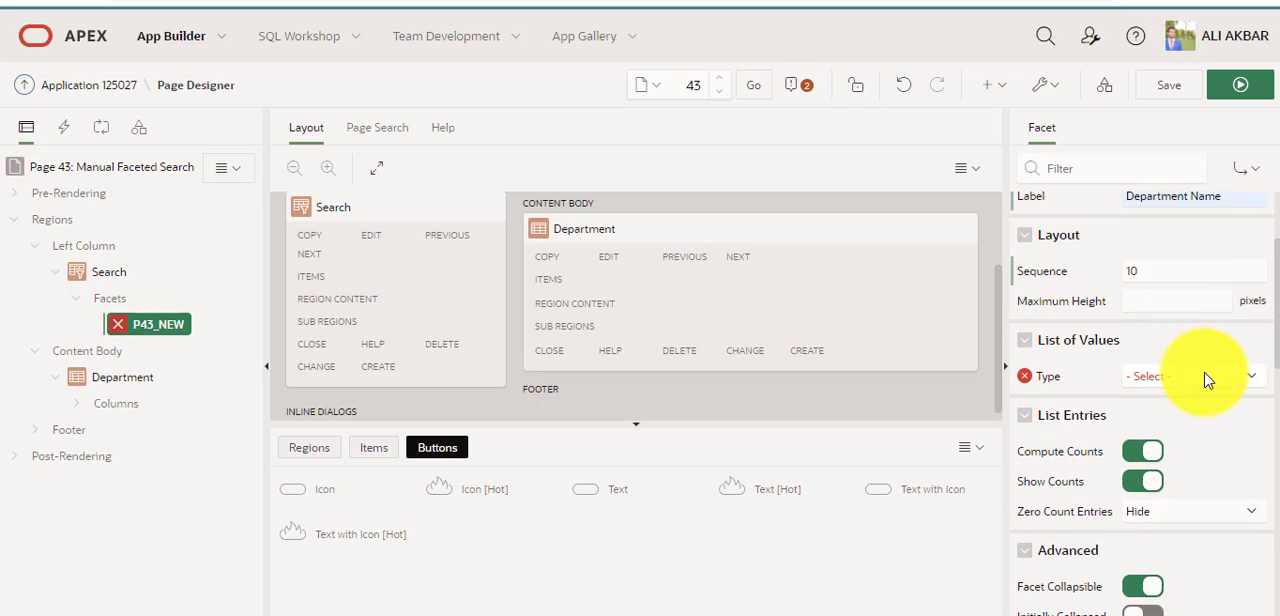
pyautogui.click(1200, 377)
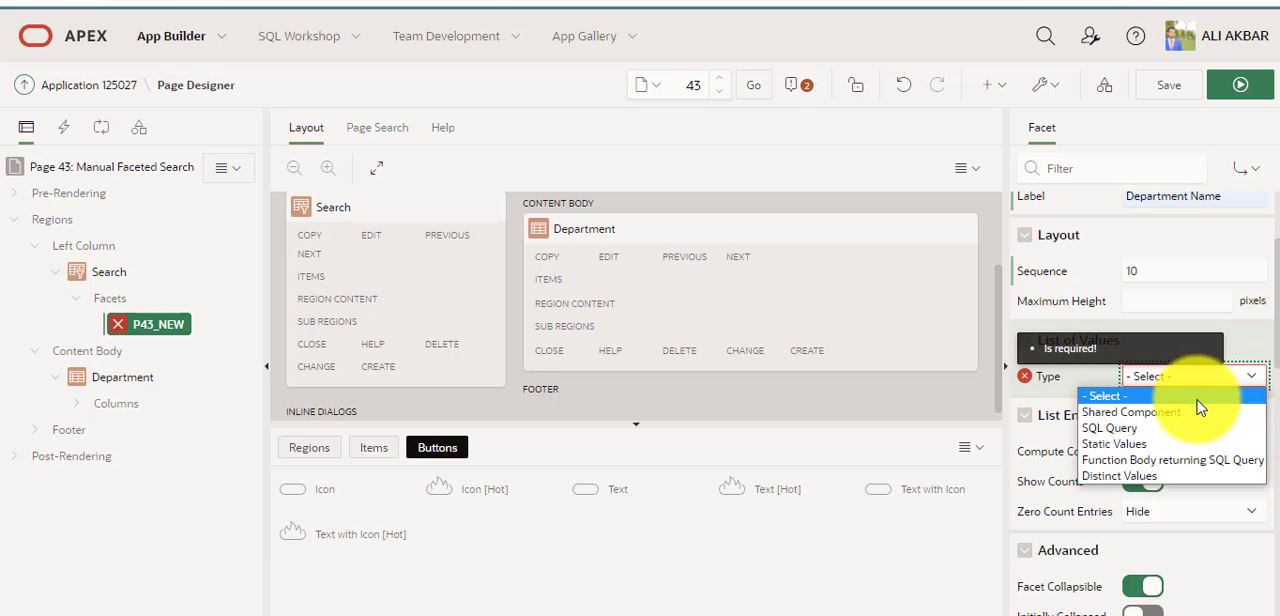
pyautogui.click(1200, 410)
pyautogui.scroll(-1, 1200, 420)
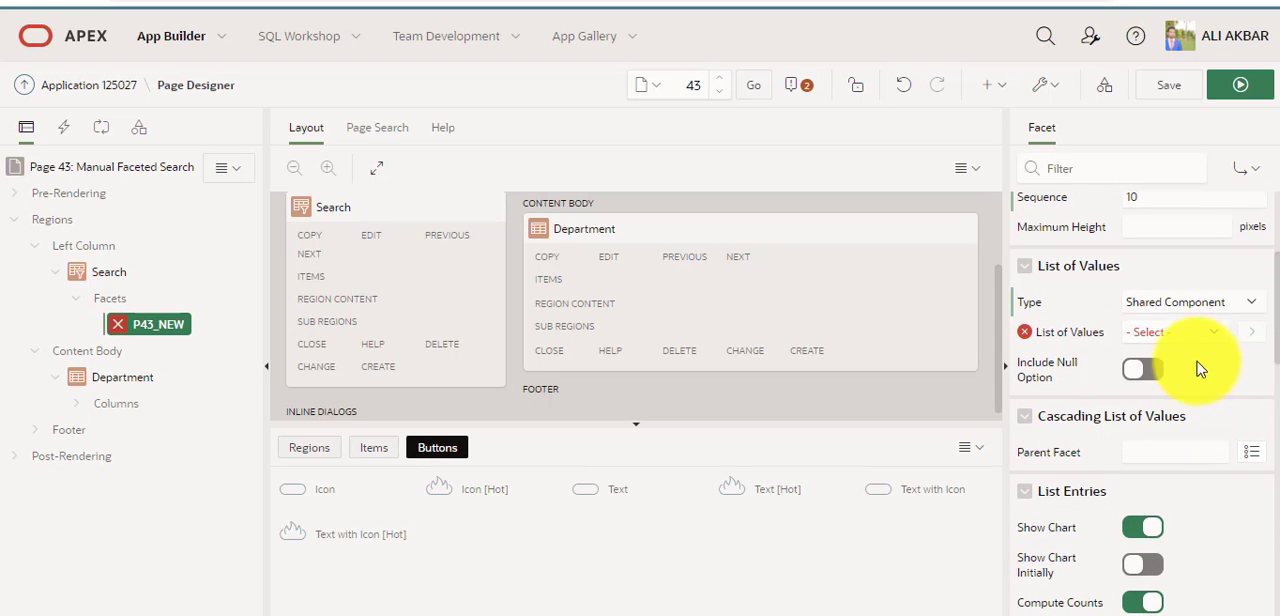
pyautogui.click(1165, 333)
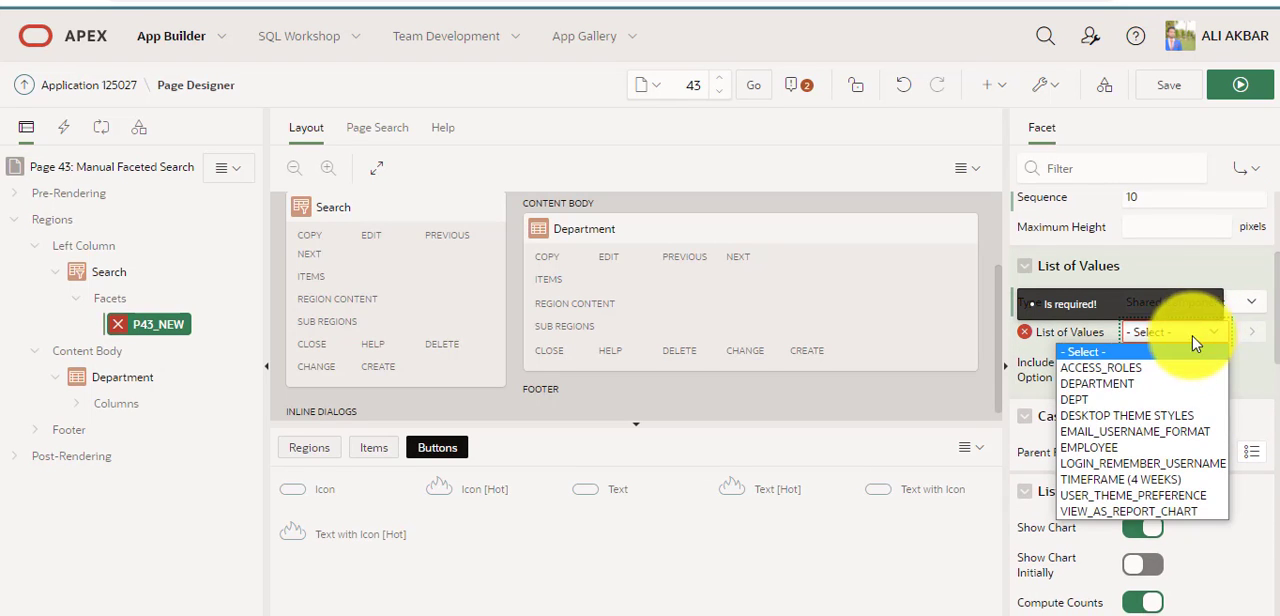
pyautogui.click(1175, 400)
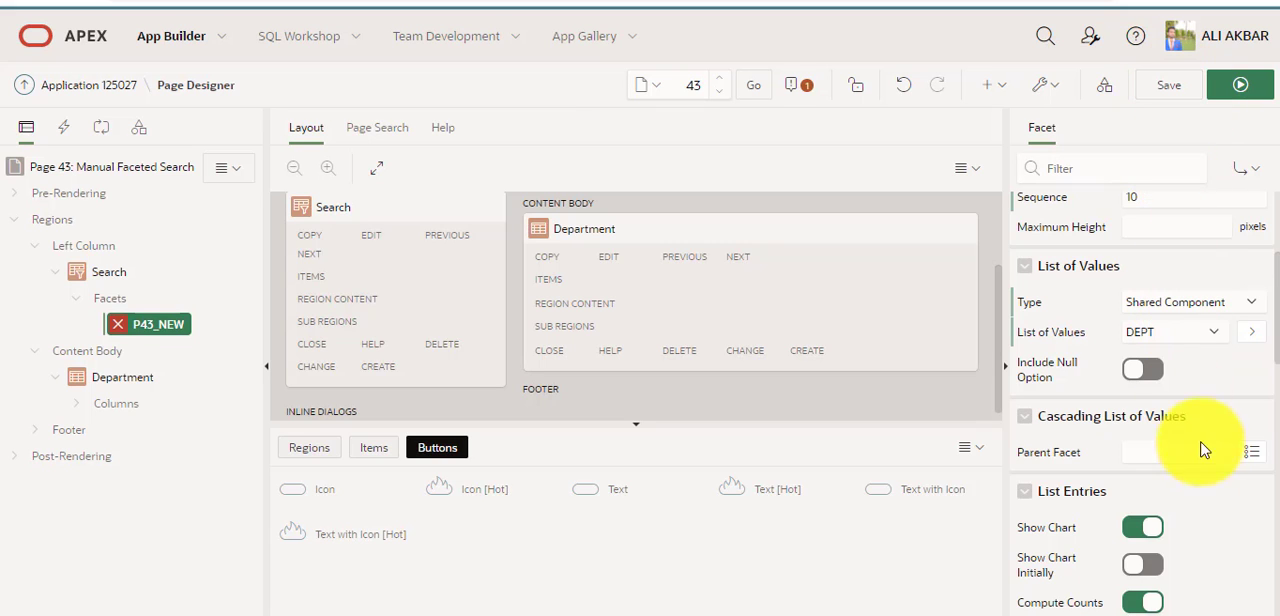
# Copy the DEPTNO column name from the Department report and enter it as the facet's source database column.
pyautogui.scroll(-3, 1204, 450)
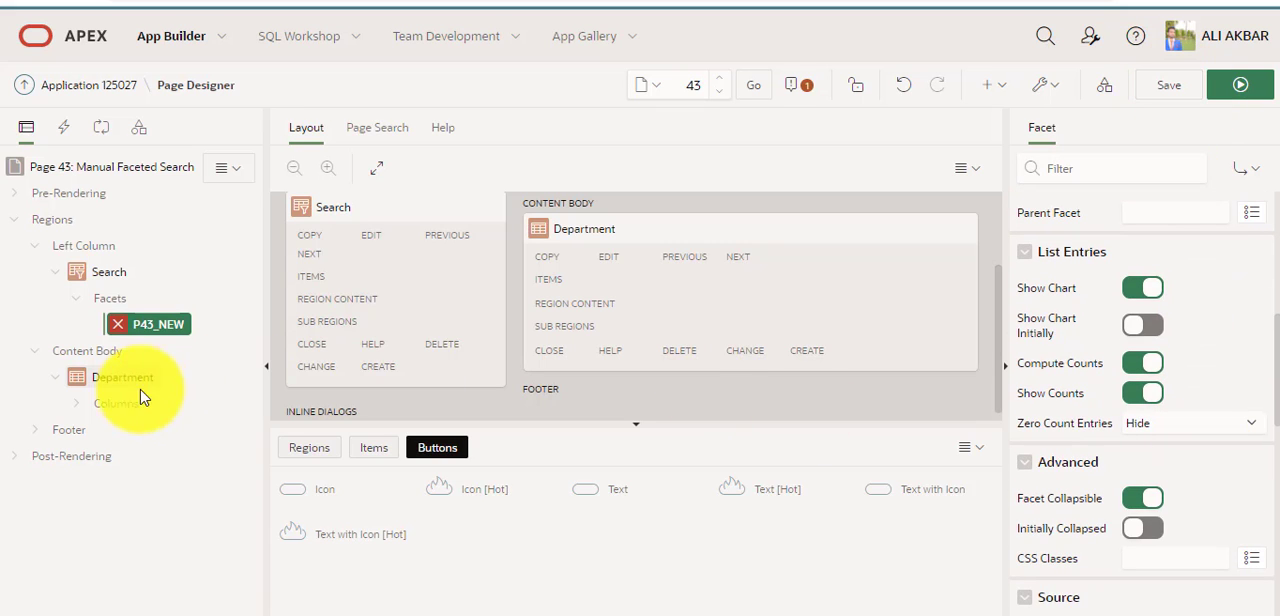
pyautogui.click(76, 404)
pyautogui.click(135, 438)
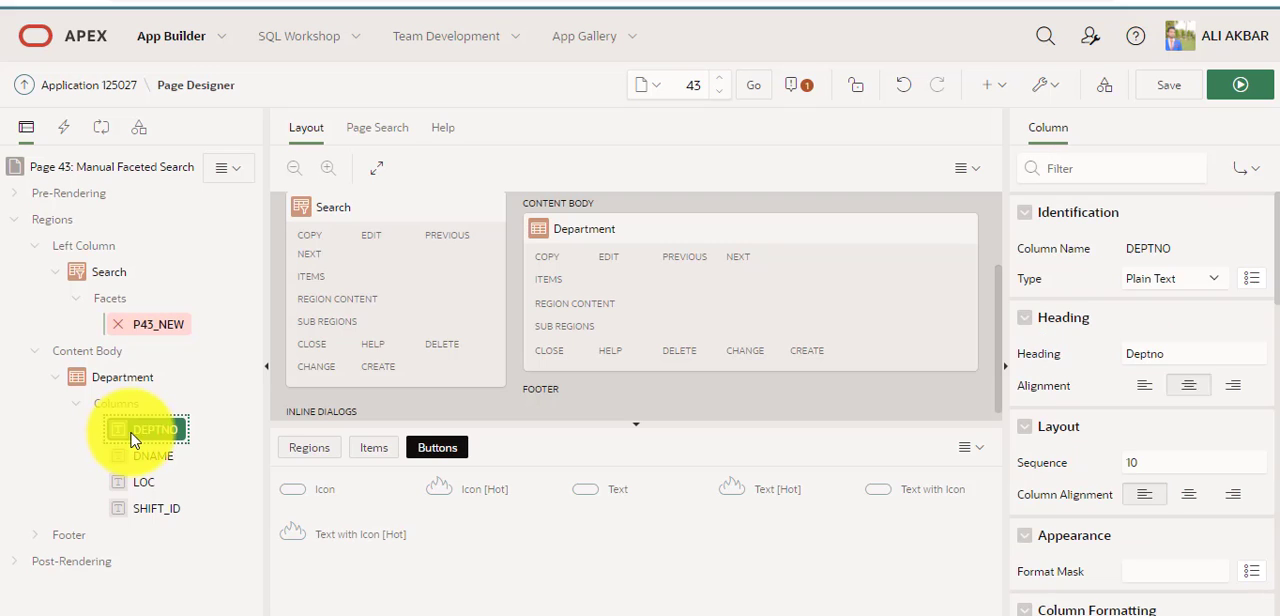
pyautogui.doubleClick(1185, 243)
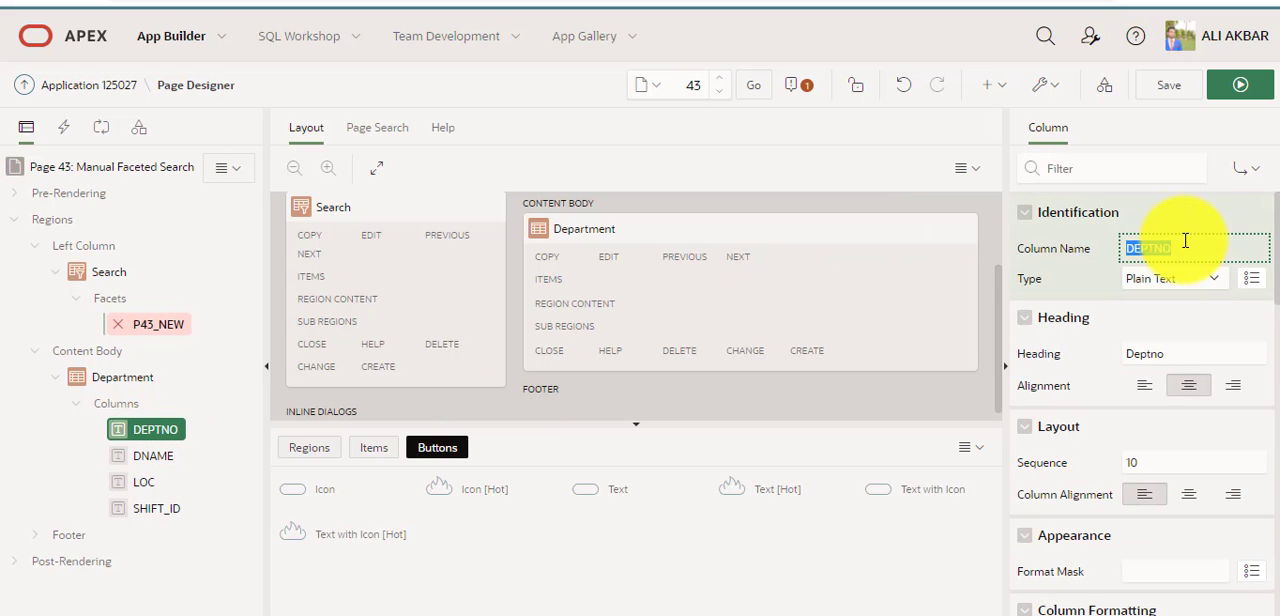
pyautogui.click(165, 334)
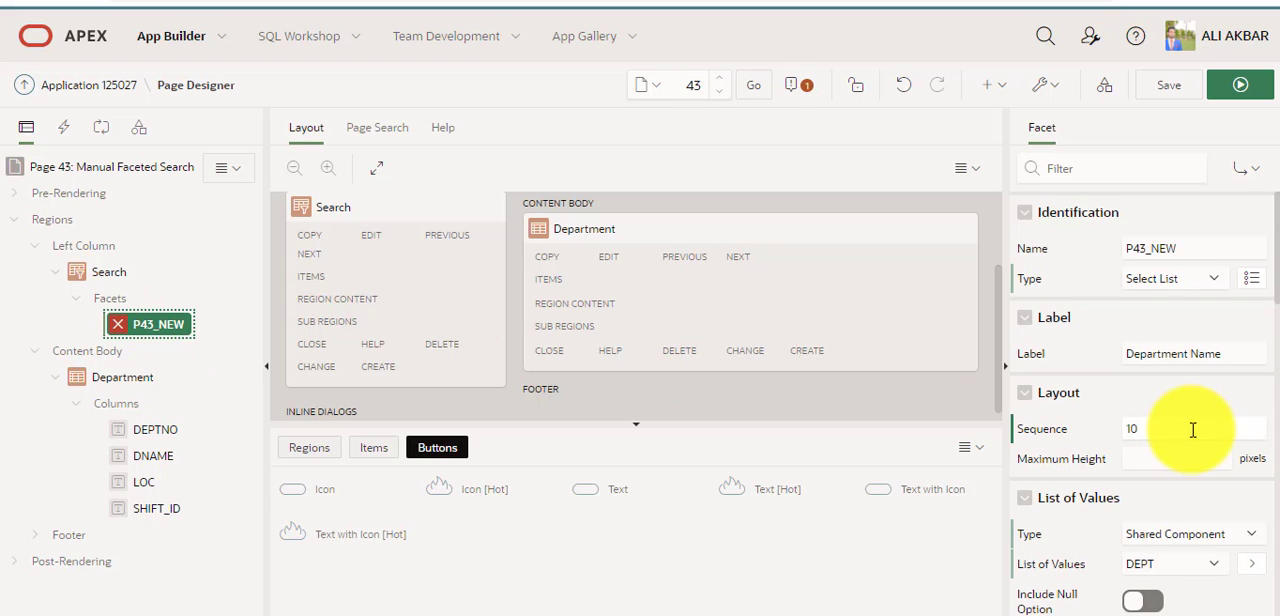
pyautogui.scroll(-3, 1190, 429)
pyautogui.scroll(-5, 1193, 430)
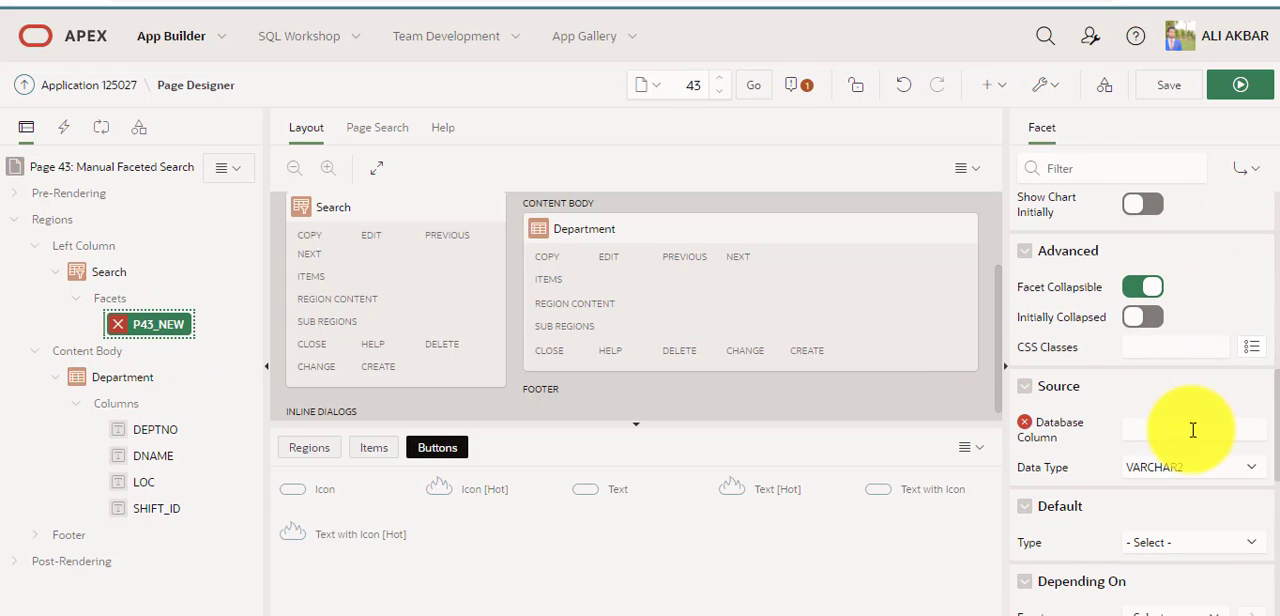
pyautogui.click(1191, 429)
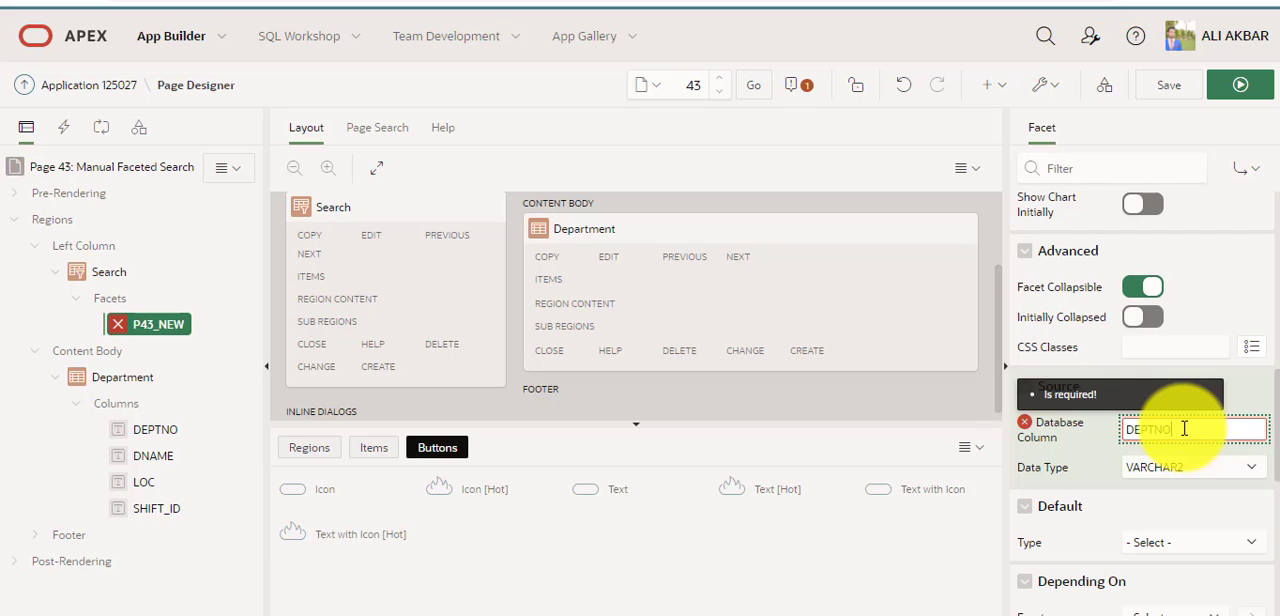
pyautogui.write('DEPTNO')
# Set the facet's source data type to NUMBER and save the page.
pyautogui.click(1235, 470)
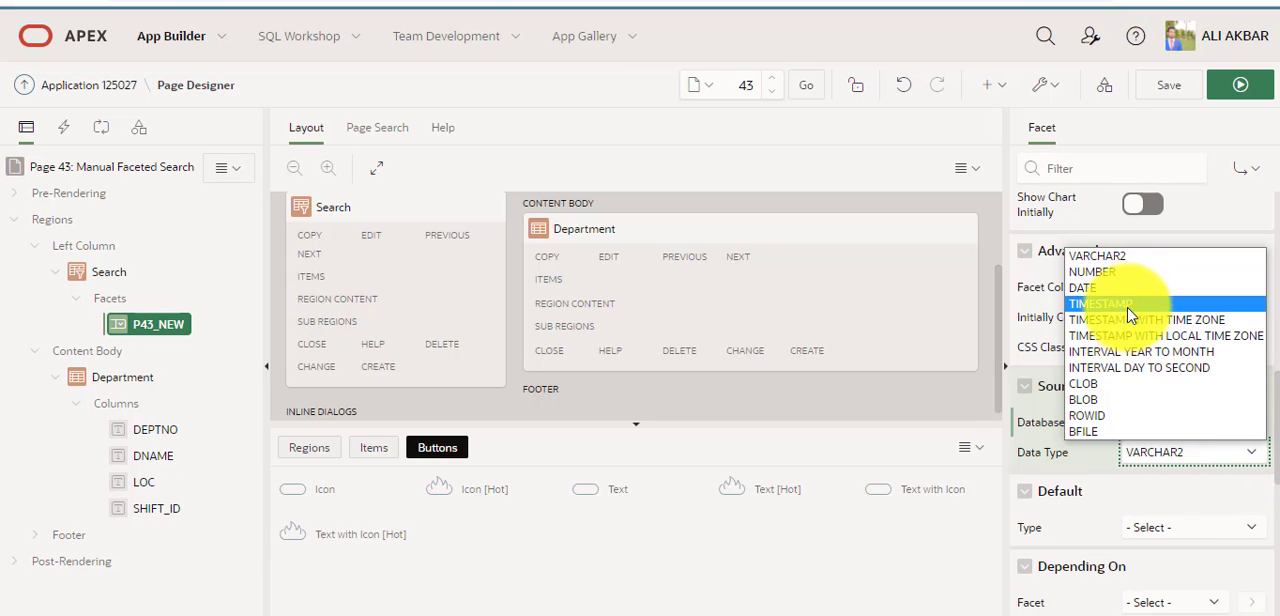
pyautogui.click(1122, 272)
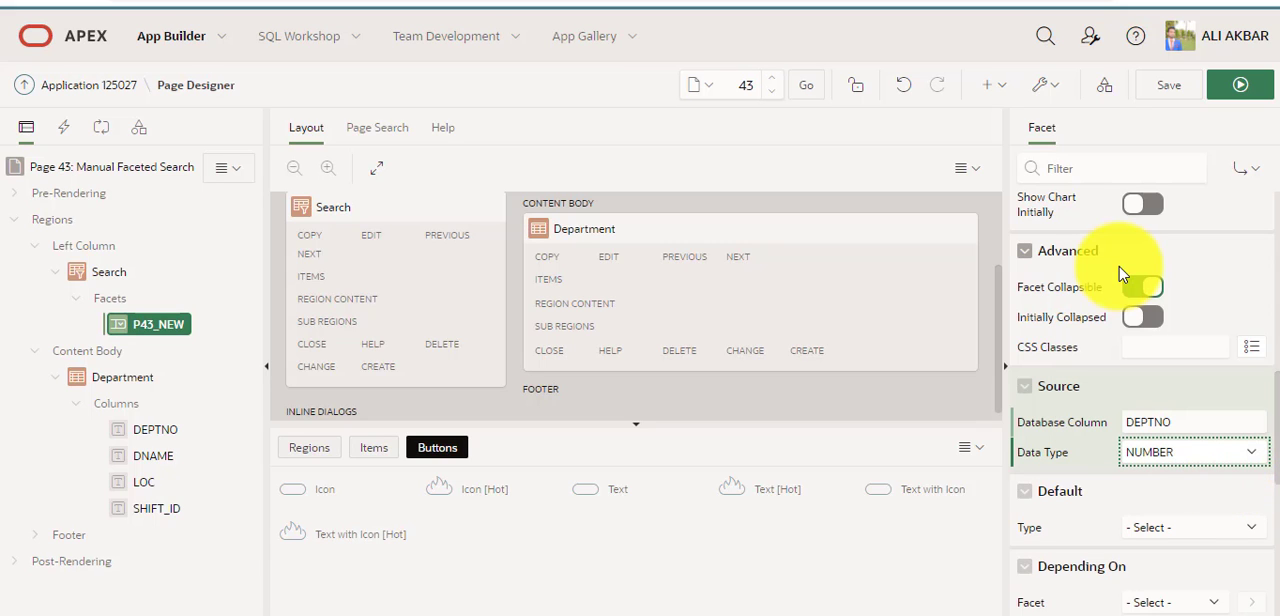
pyautogui.click(1121, 270)
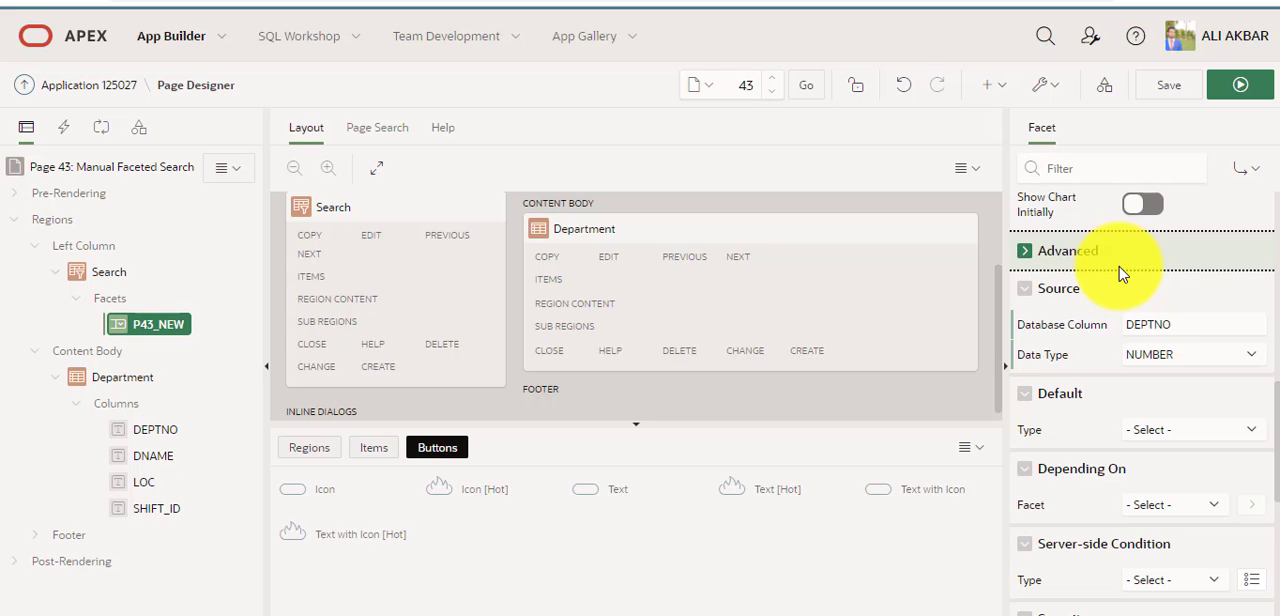
pyautogui.hotkey('ctrl', 'alt', 's')
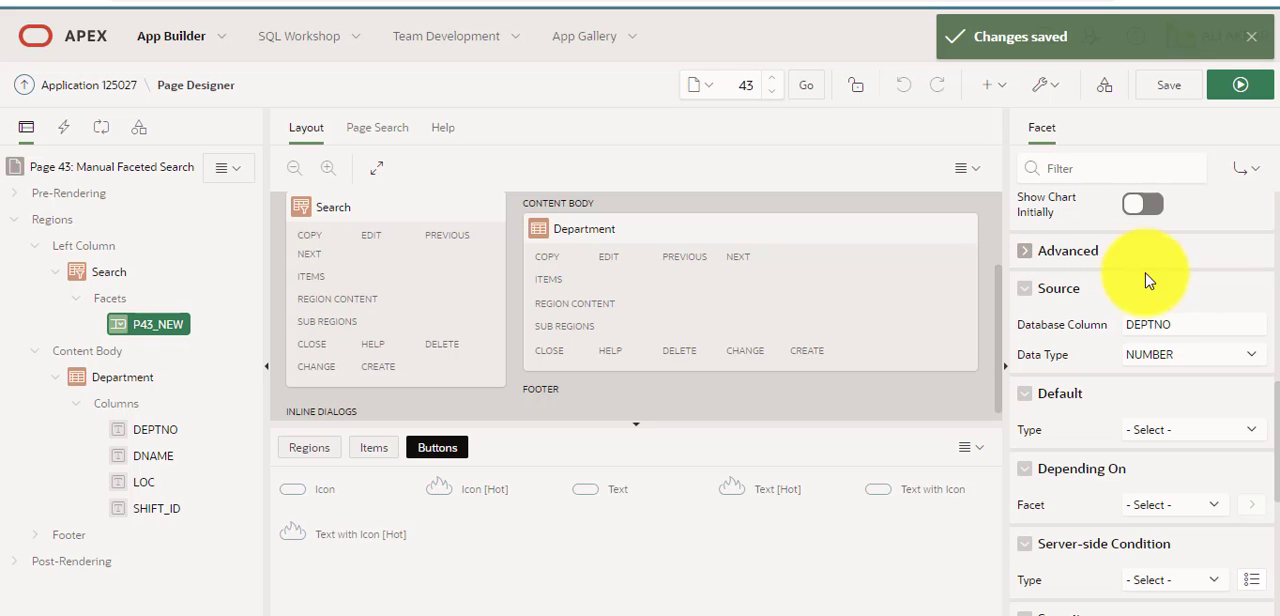
# Run the page and filter the Department report by ACCOUNTING using the Department Name facet.
pyautogui.click(1240, 86)
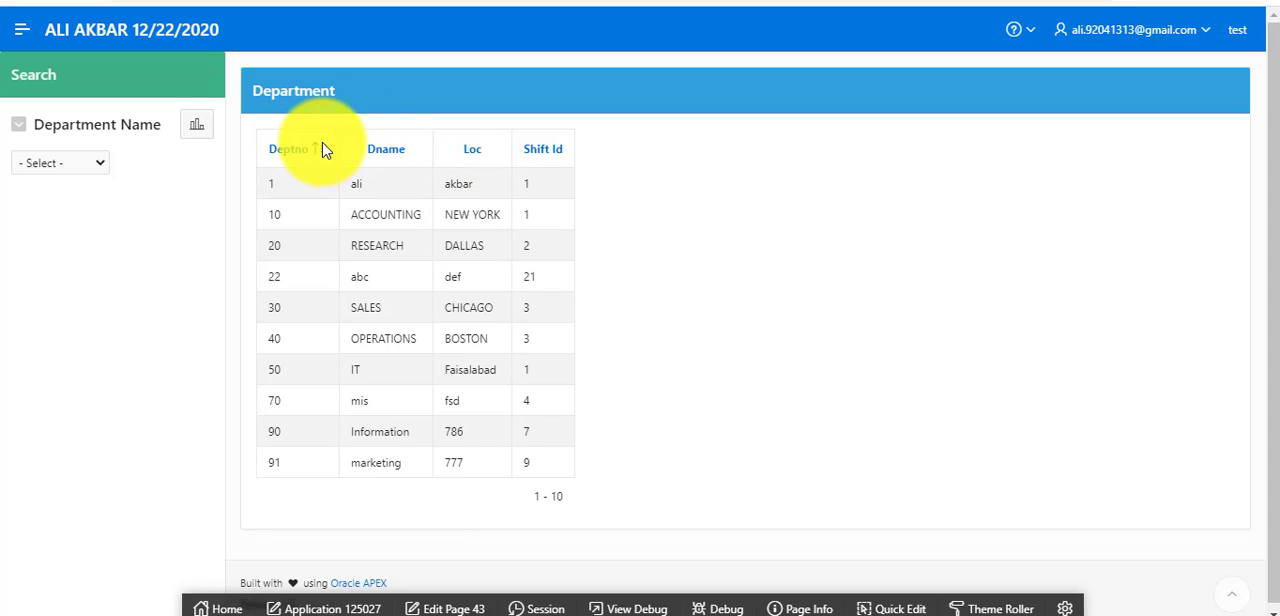
pyautogui.click(98, 162)
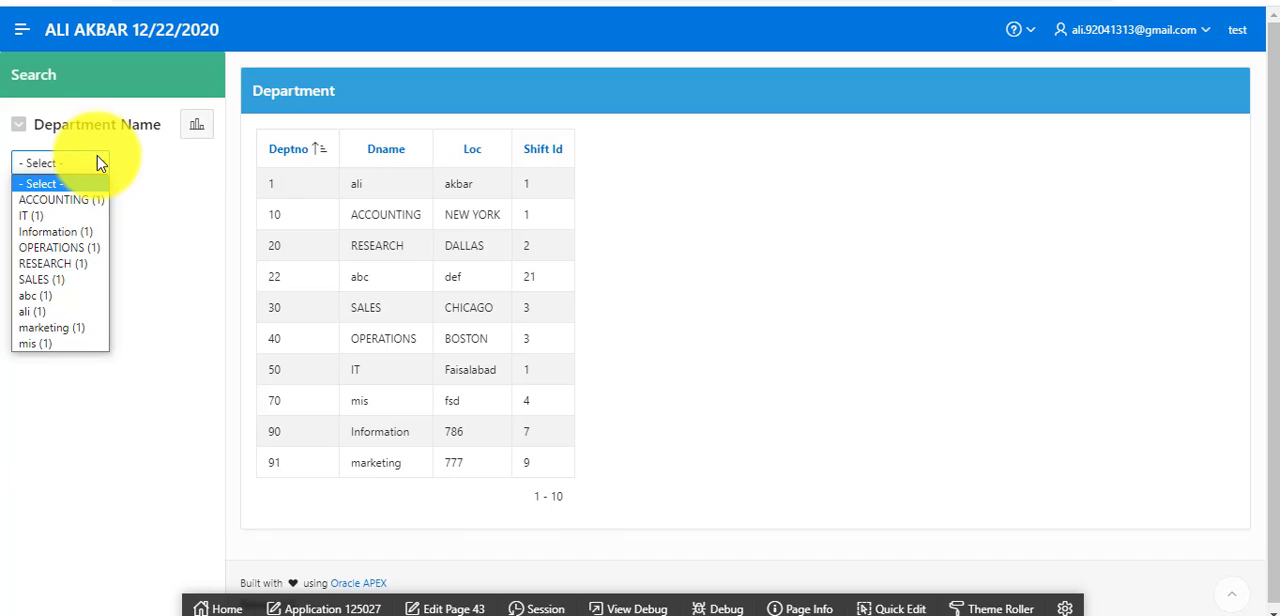
pyautogui.click(86, 200)
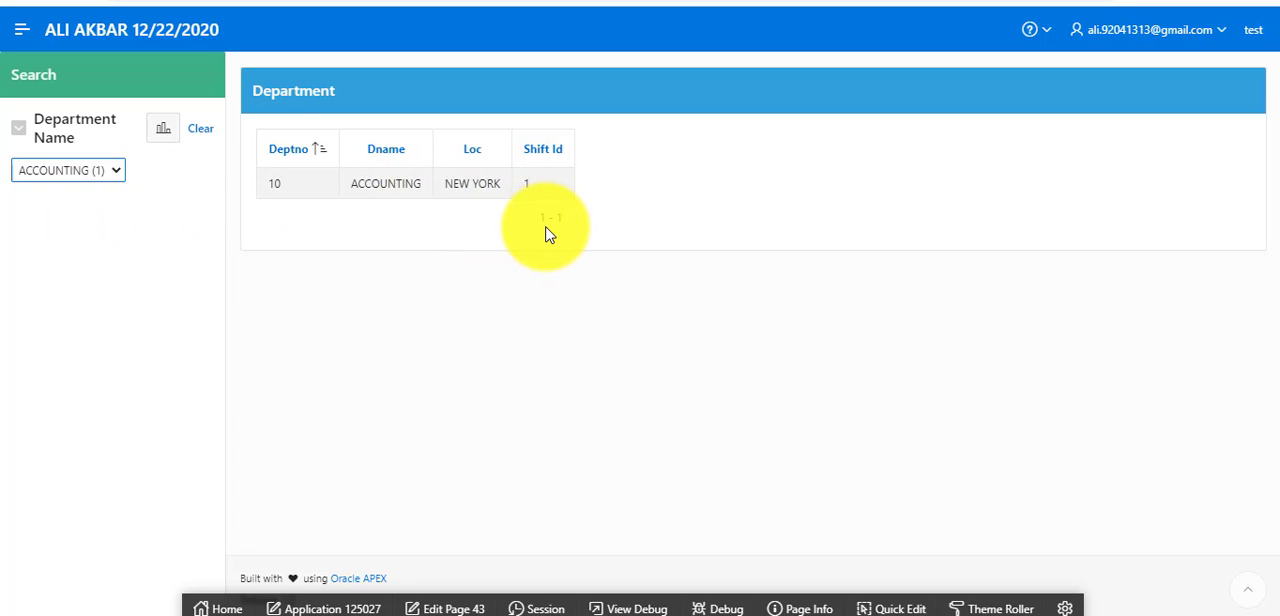
# Clear the Department Name facet and filter the Department report by SALES instead.
pyautogui.click(117, 172)
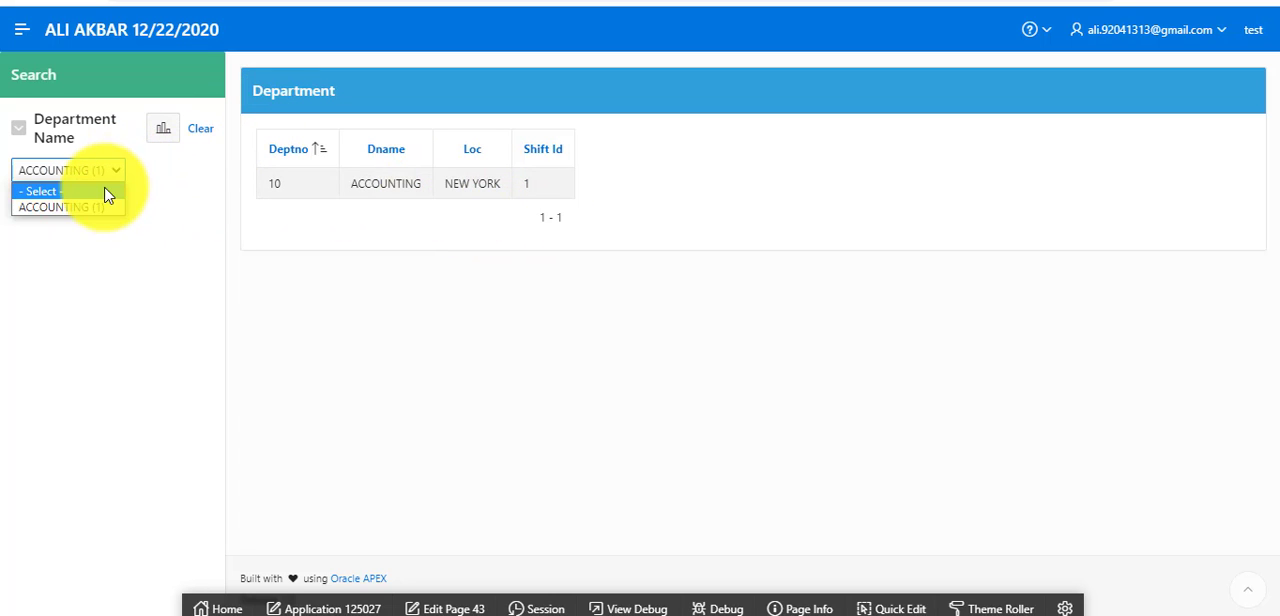
pyautogui.click(201, 131)
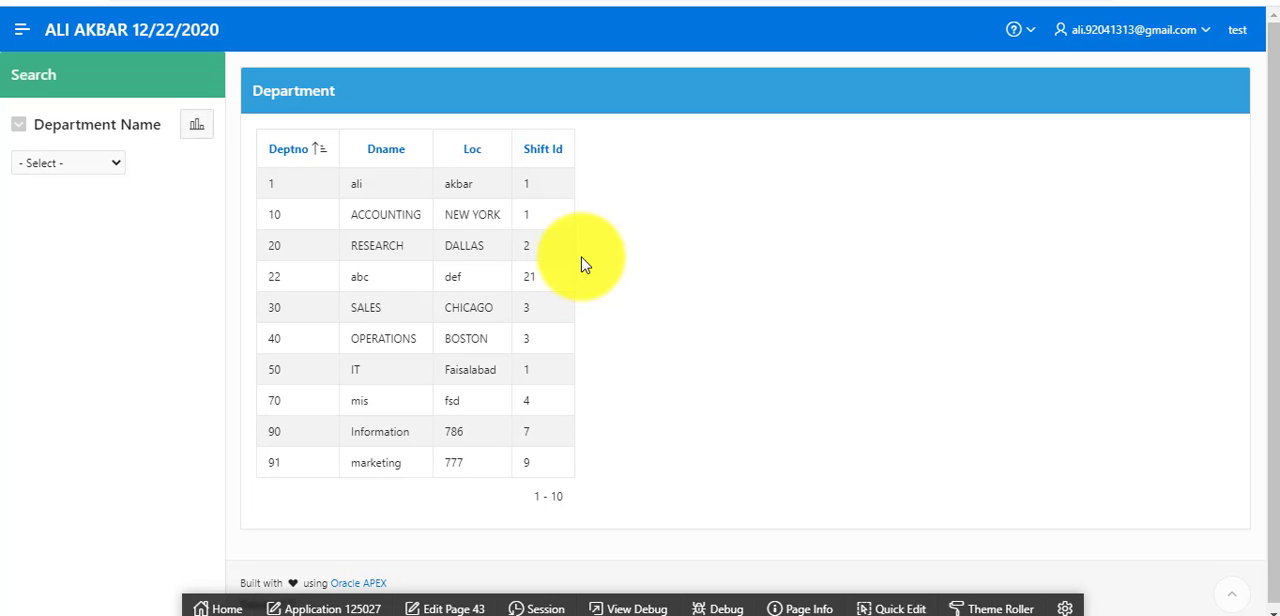
pyautogui.click(114, 165)
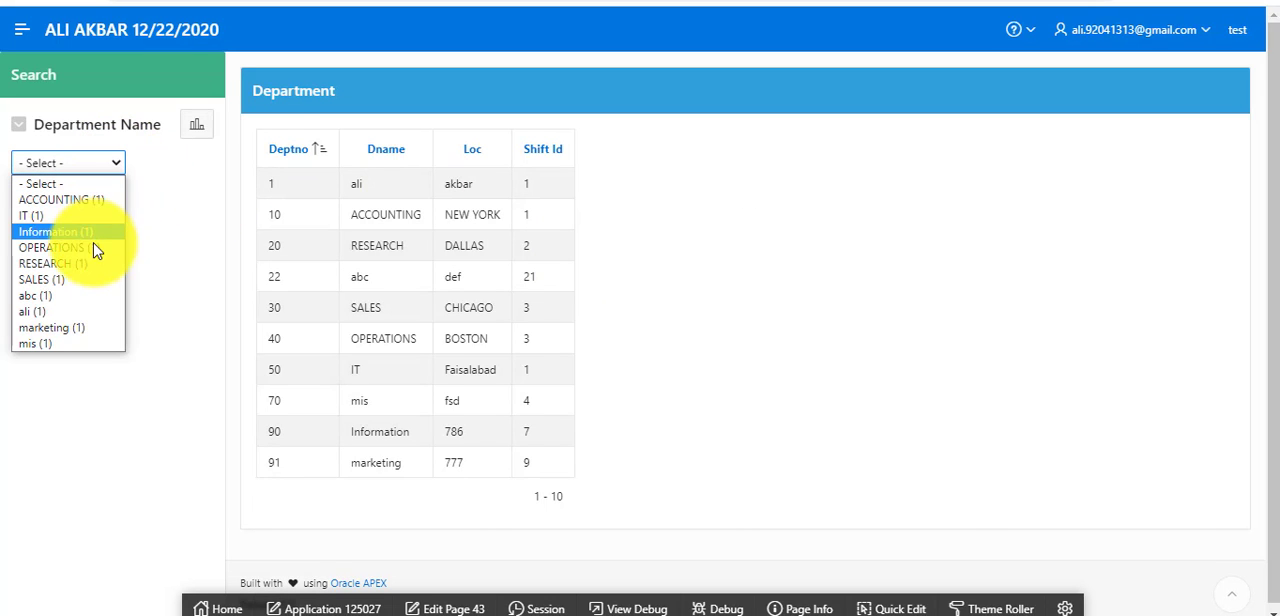
pyautogui.click(88, 280)
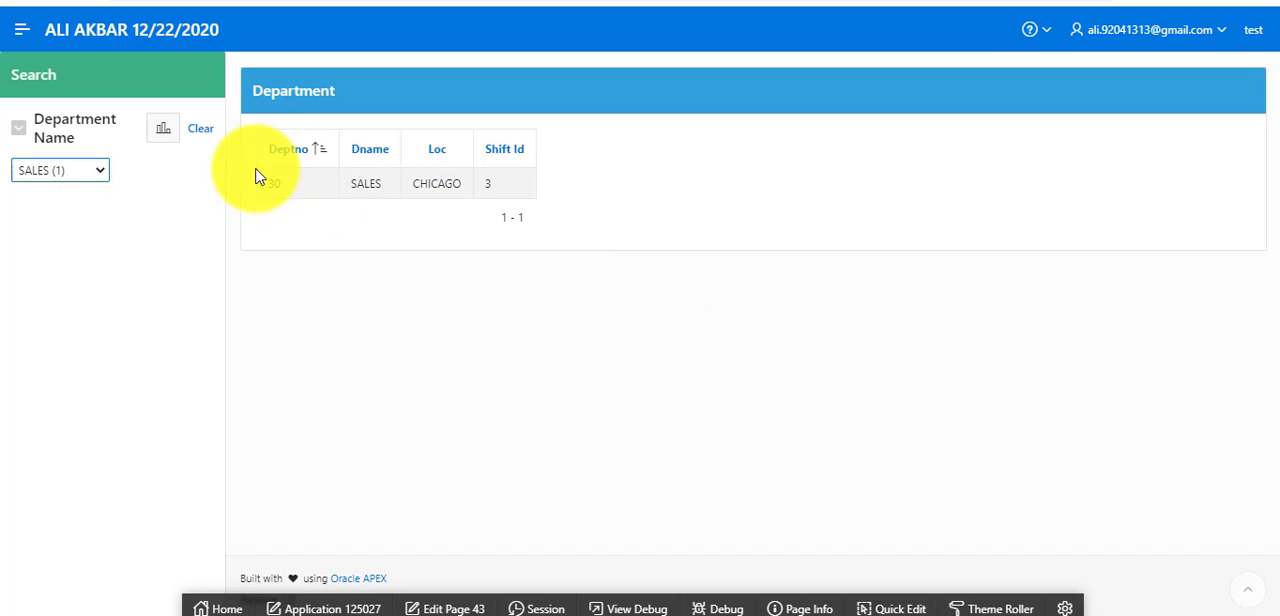
# View the Department Name facet's chart as bar and pie, close it and clear the facet's filter.
pyautogui.click(163, 131)
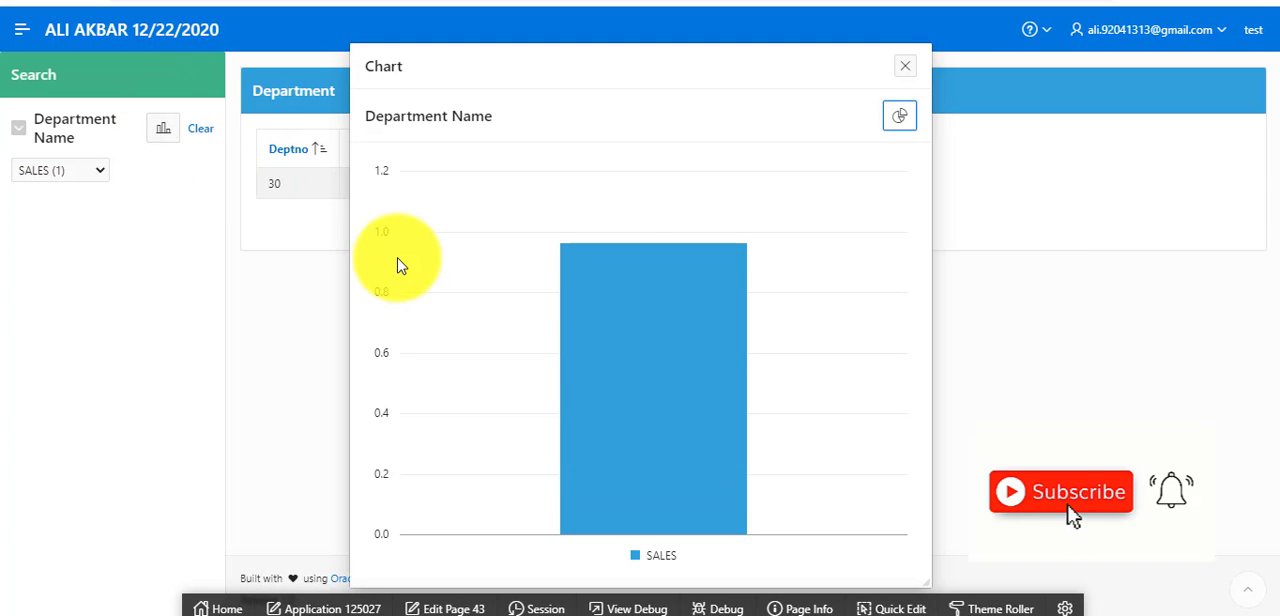
pyautogui.click(899, 116)
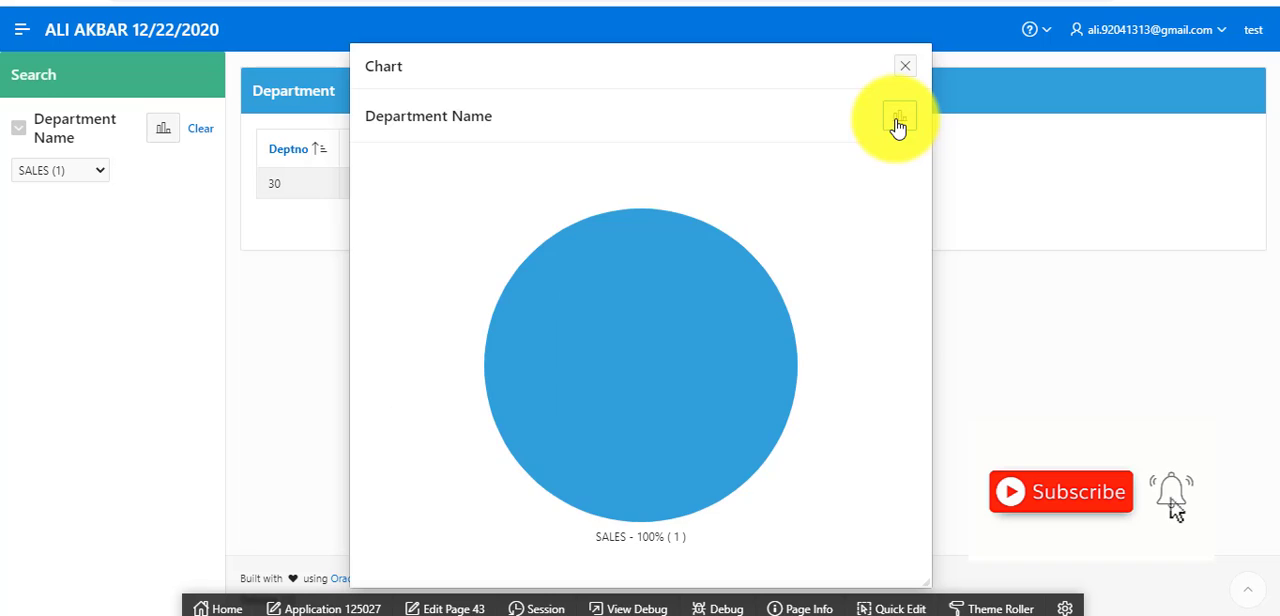
pyautogui.click(905, 66)
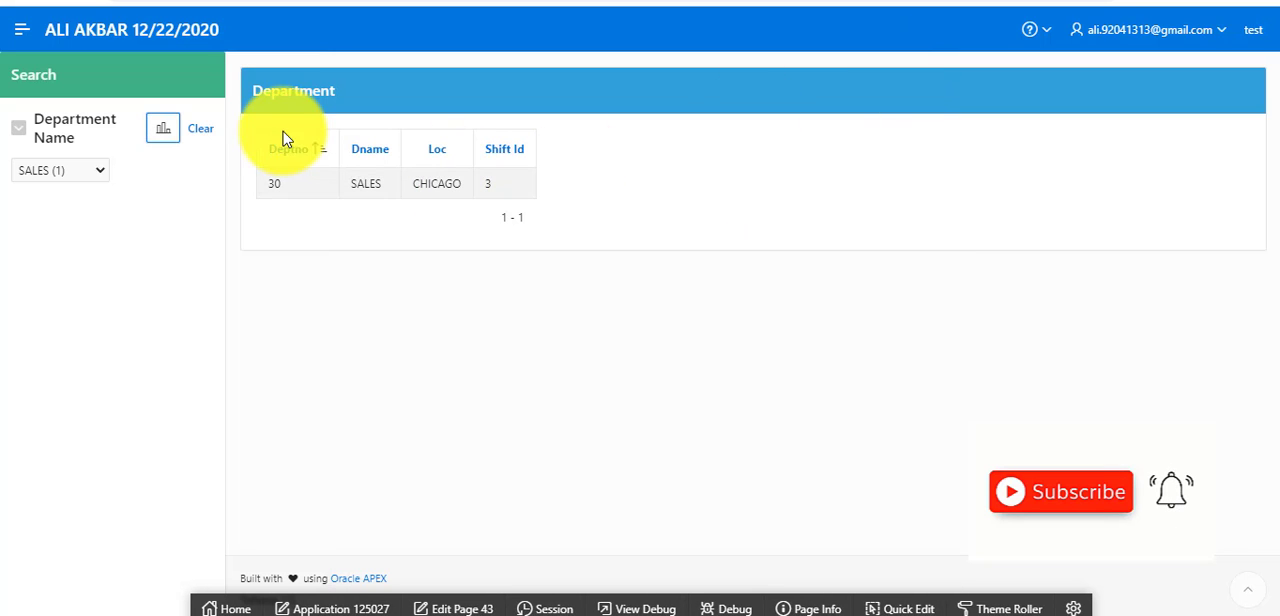
pyautogui.click(201, 131)
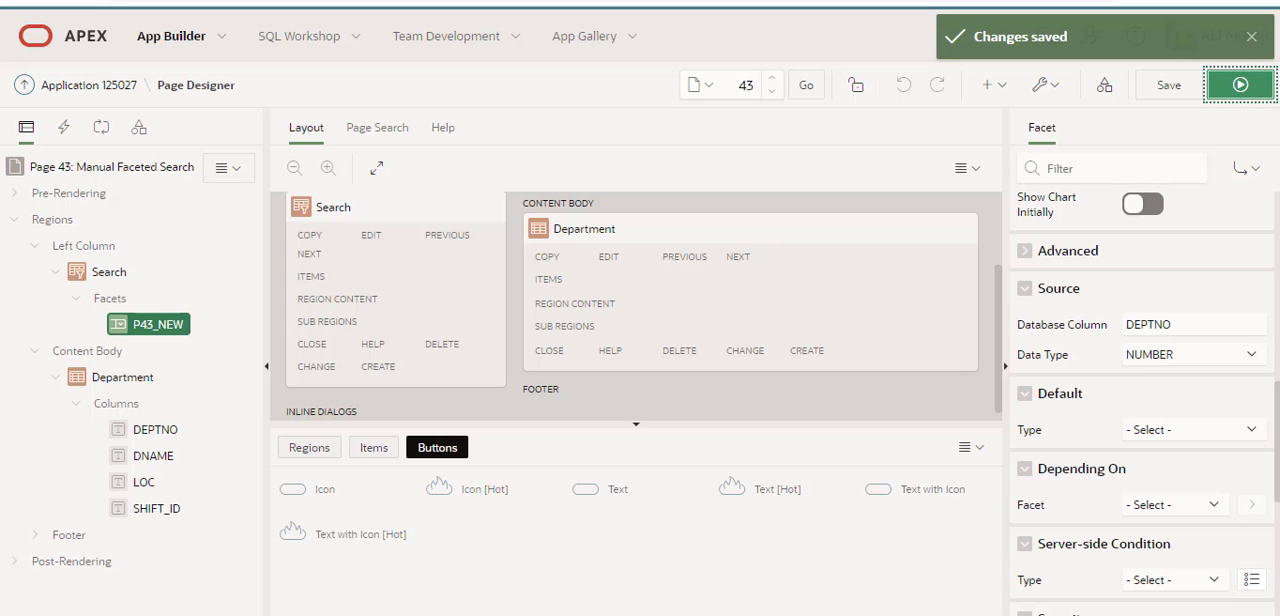
# Return to Page Designer and create a second facet in the Search region labelled "Shift #", keeping the Checkbox Group type.
pyautogui.moveTo(127, 240); pyautogui.dragTo(112, 296)
pyautogui.rightClick(112, 296)
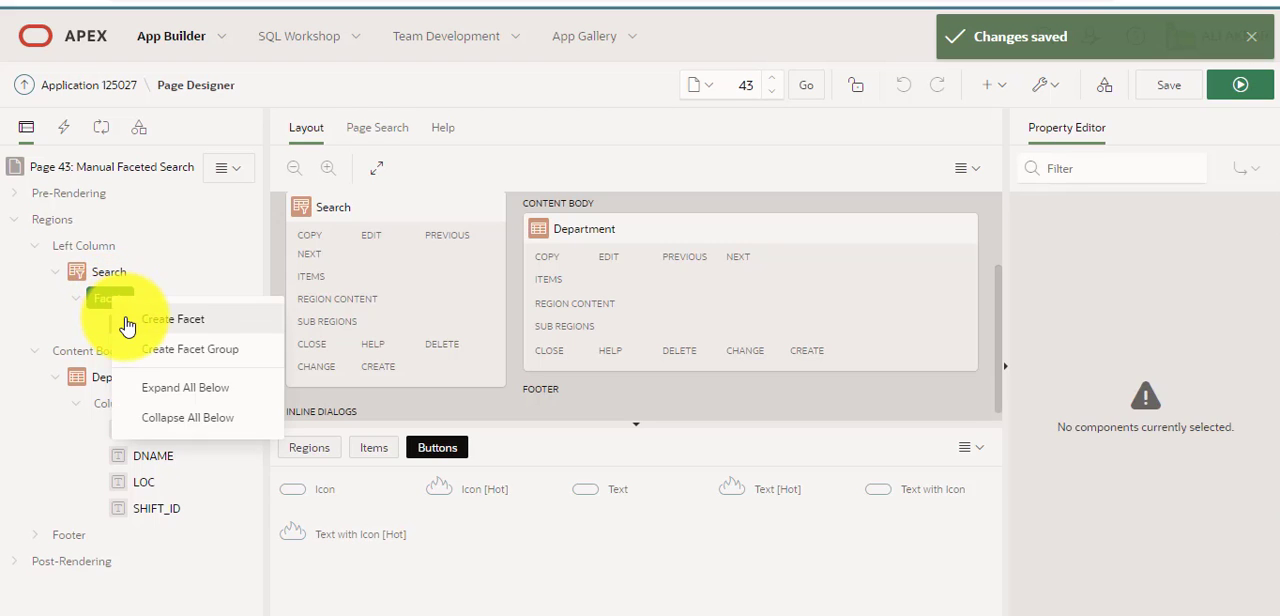
pyautogui.click(130, 320)
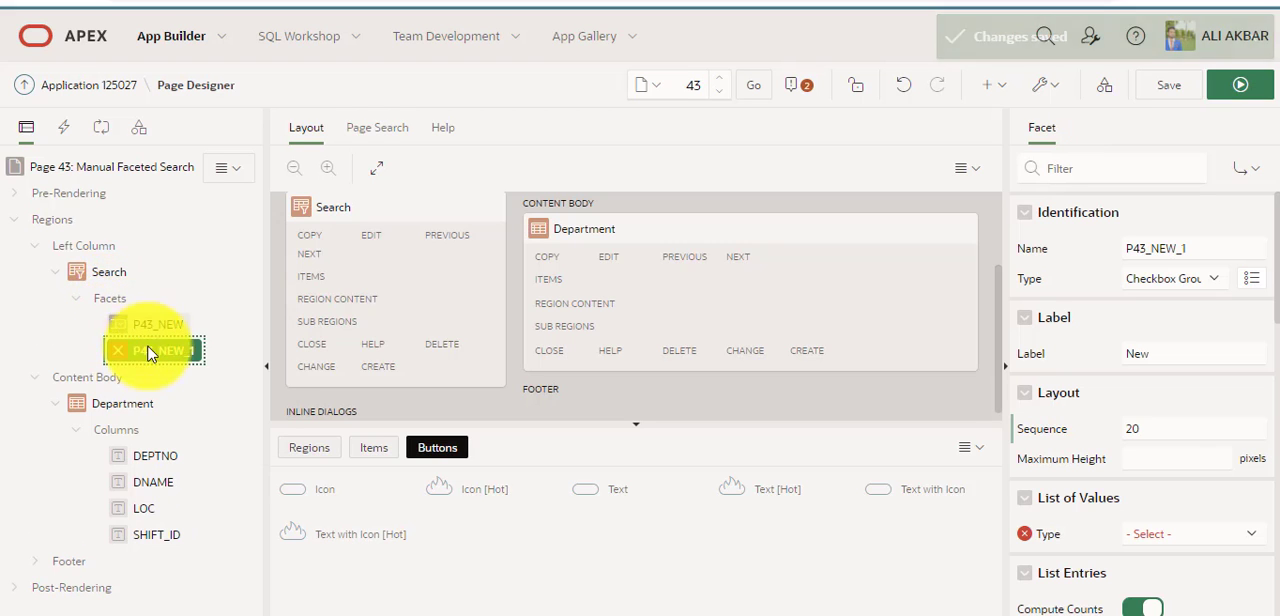
pyautogui.click(1179, 354)
pyautogui.doubleClick(1179, 354)
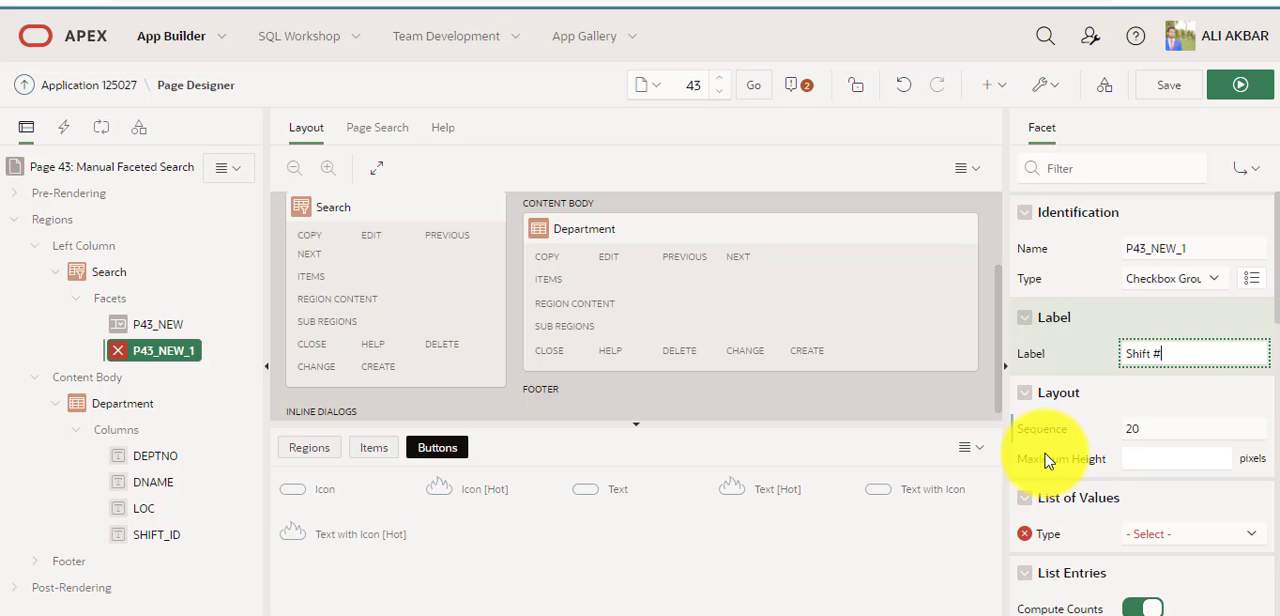
pyautogui.scroll(-1, 1176, 449)
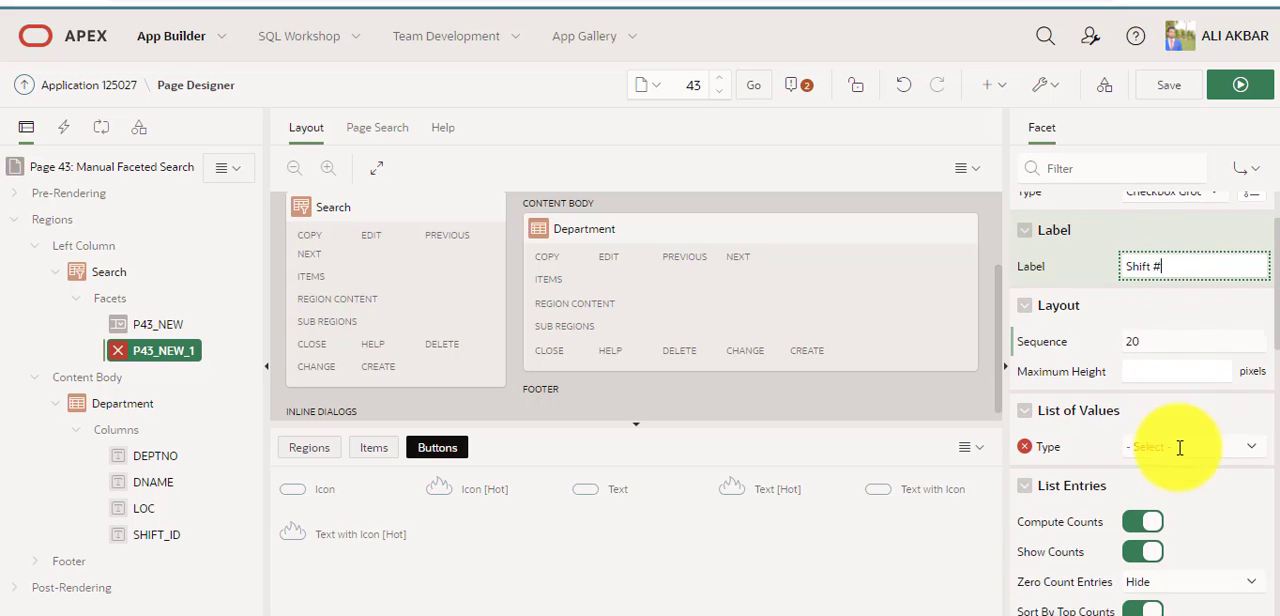
pyautogui.scroll(1, 1178, 448)
pyautogui.click(1214, 280)
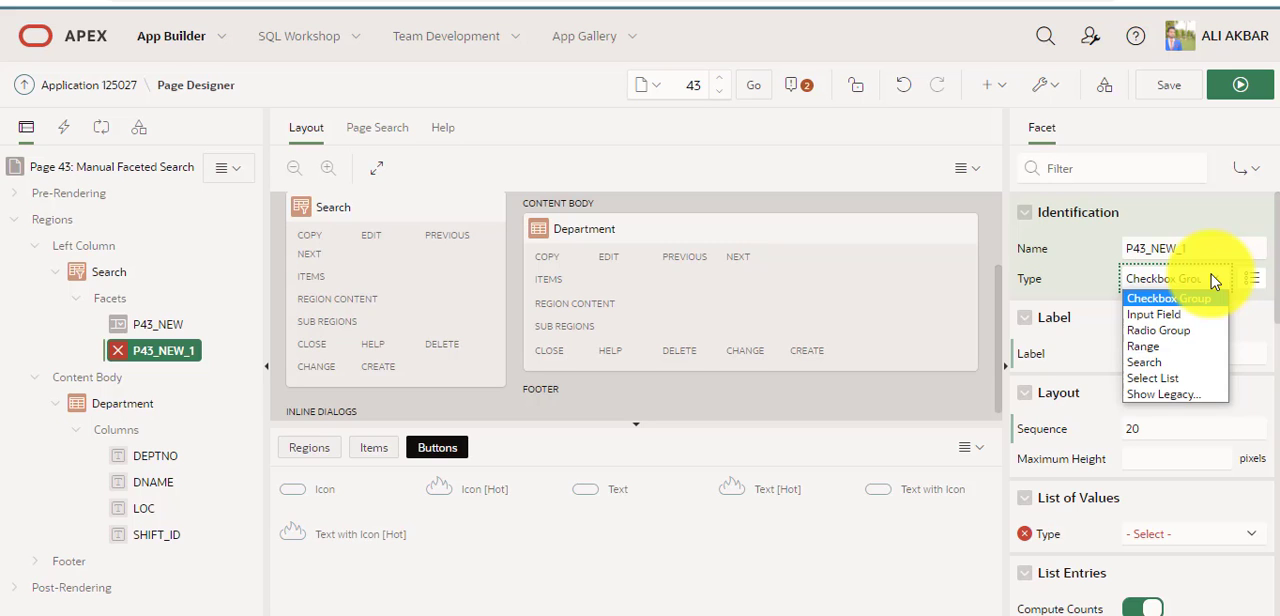
pyautogui.click(1212, 280)
# Set the Shift # facet's list of values type to Static Values.
pyautogui.scroll(-2, 1207, 380)
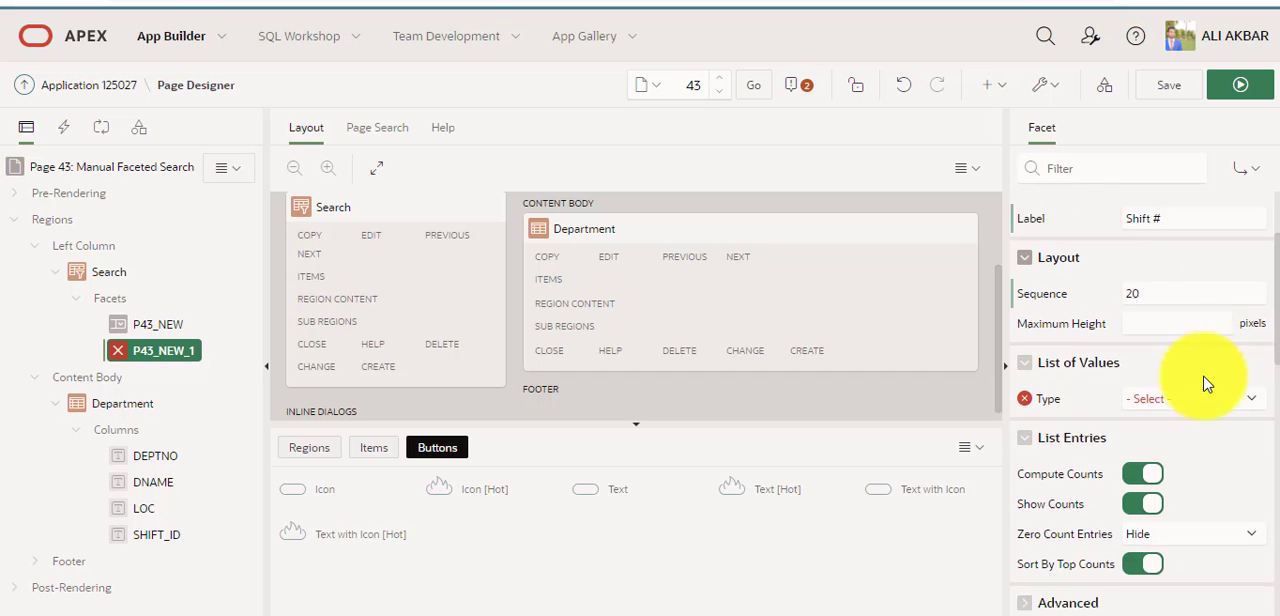
pyautogui.scroll(-1, 1207, 384)
pyautogui.click(1190, 350)
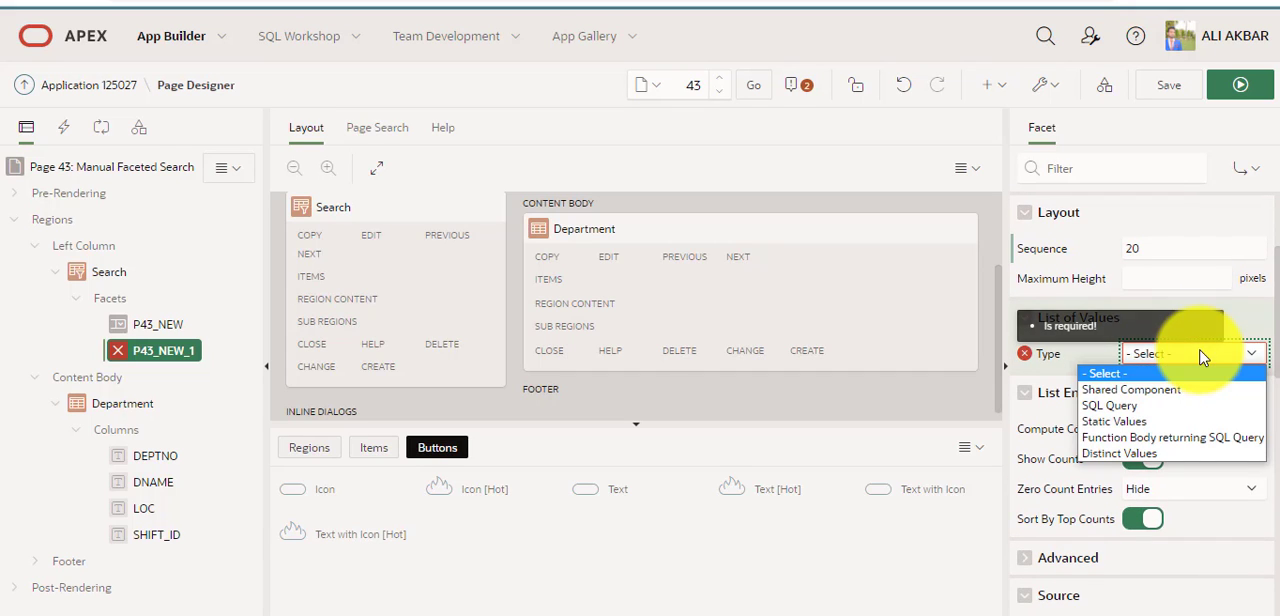
pyautogui.click(1182, 421)
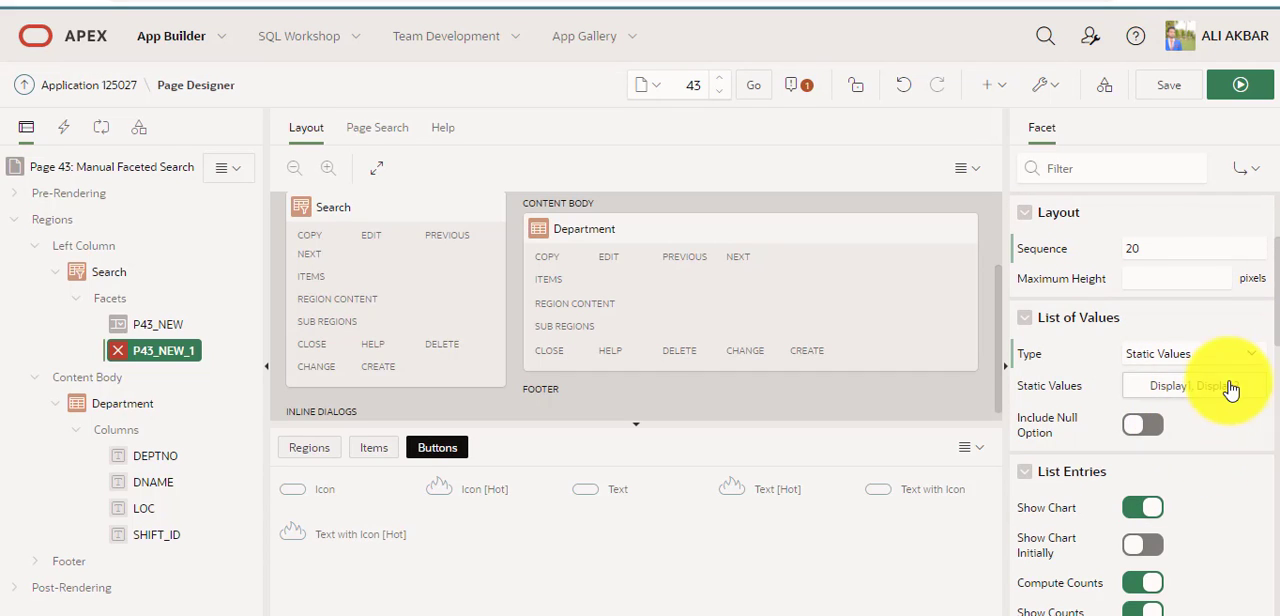
# Define three static values for the Shift # facet, using 1, 2 and 3 as both display and return values.
pyautogui.click(1231, 390)
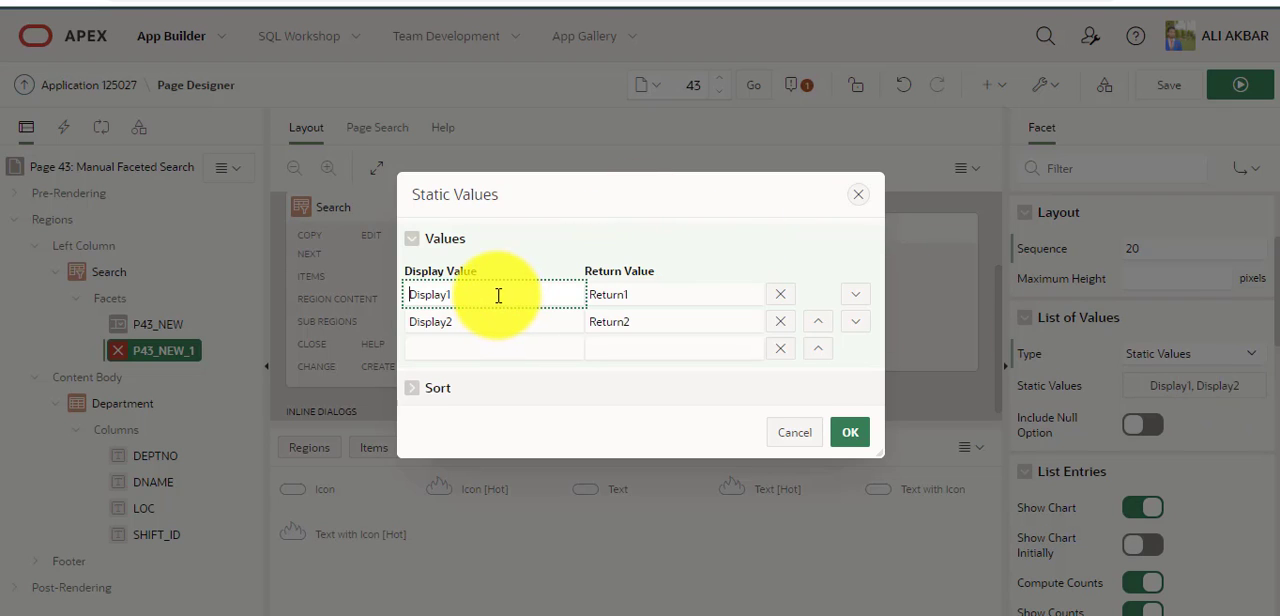
pyautogui.moveTo(498, 295); pyautogui.dragTo(371, 271)
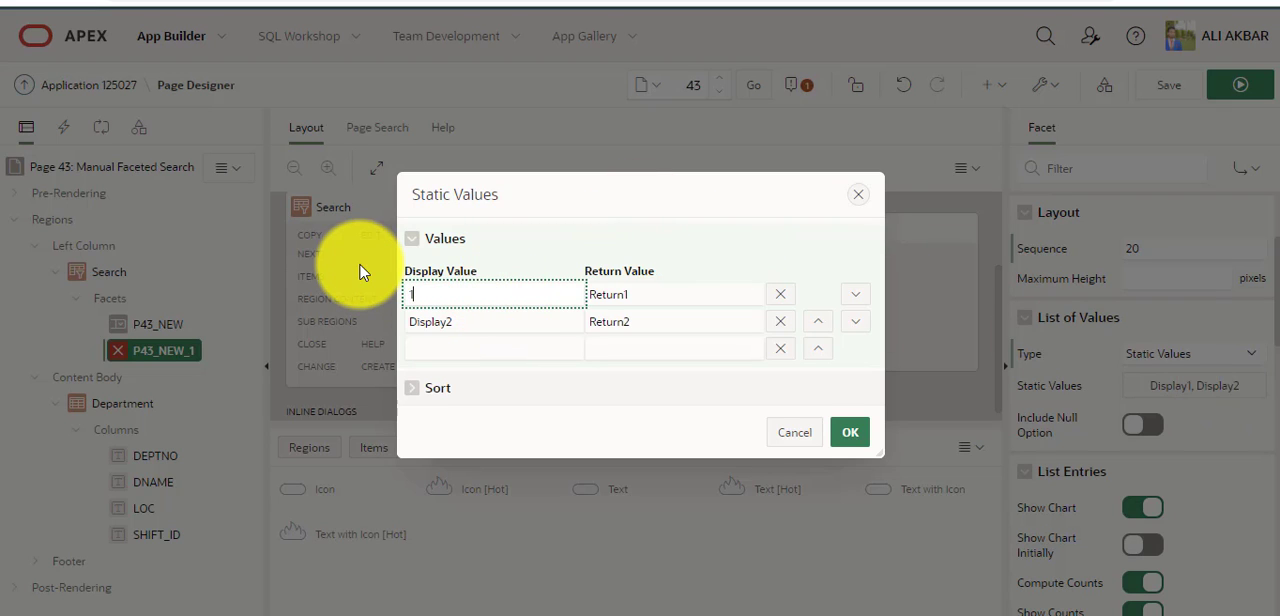
pyautogui.moveTo(514, 322); pyautogui.dragTo(400, 328)
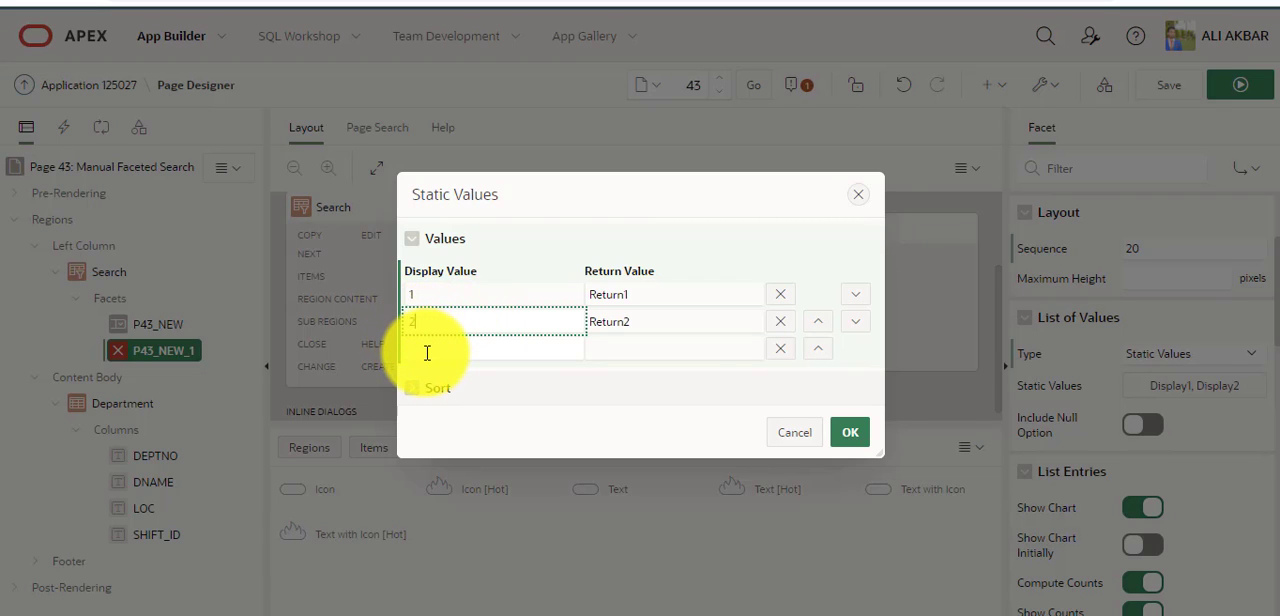
pyautogui.doubleClick(652, 295)
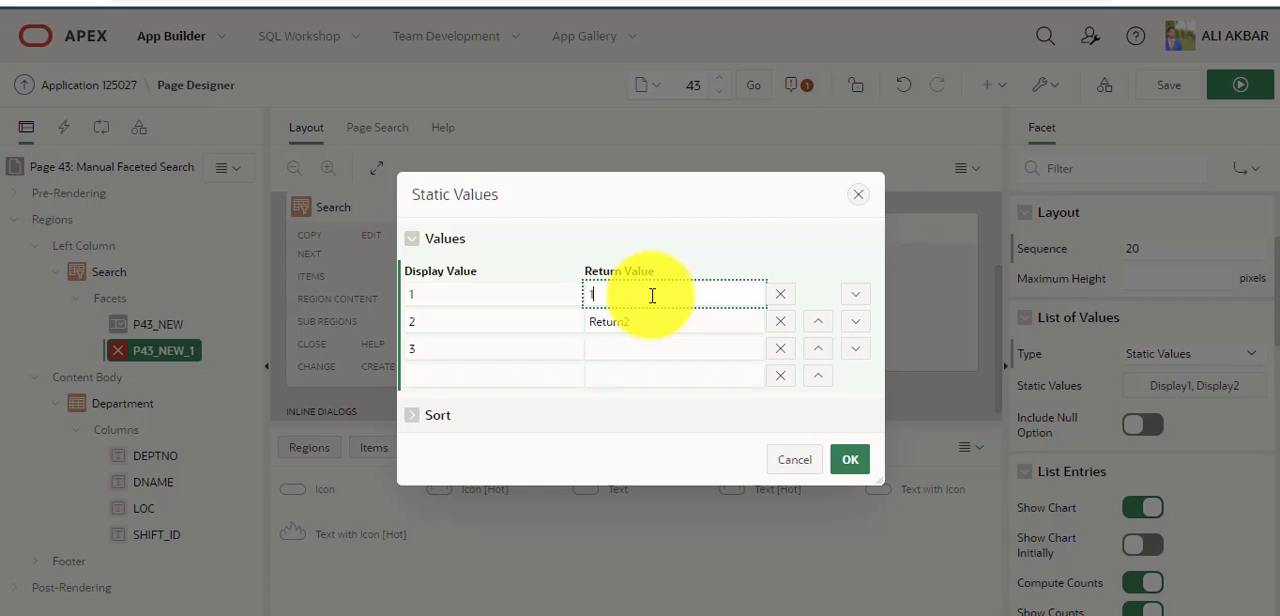
pyautogui.doubleClick(649, 320)
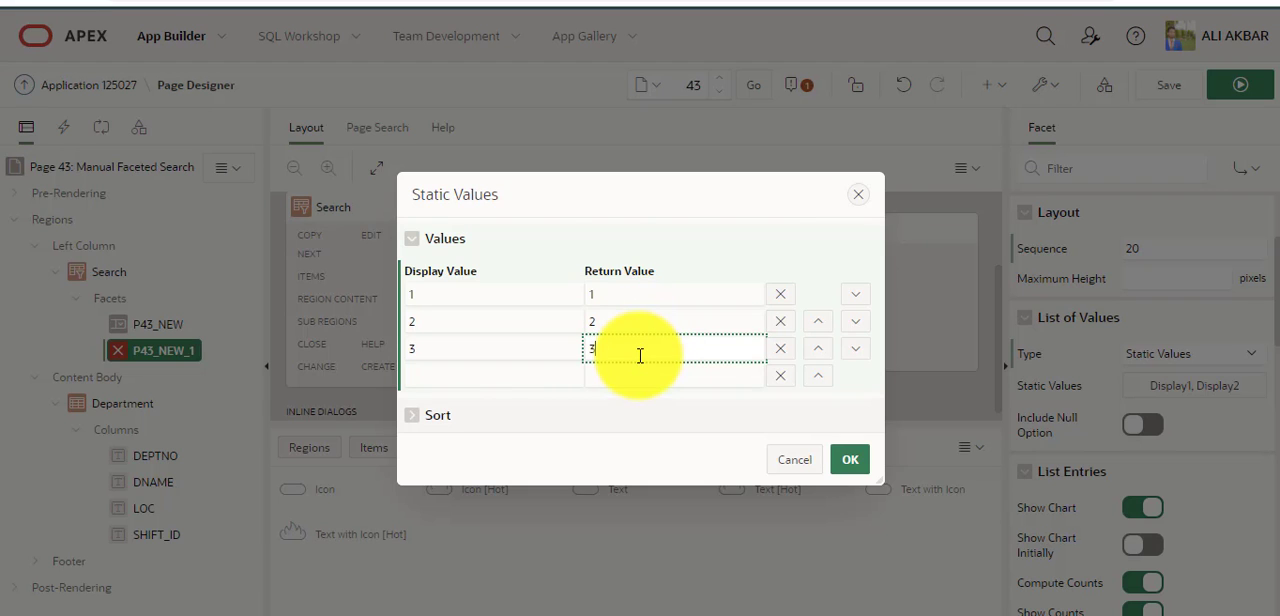
pyautogui.click(849, 459)
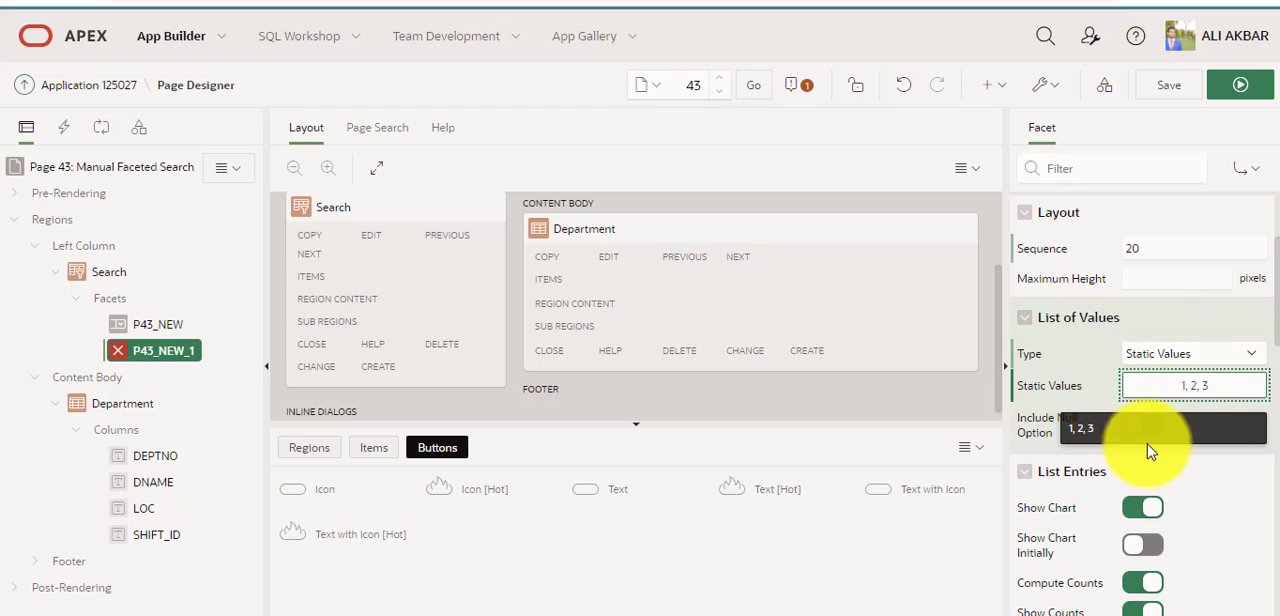
# Copy the SHIFT_ID column name from the Department report, enter it as the Shift # facet's source database column and save.
pyautogui.click(182, 540)
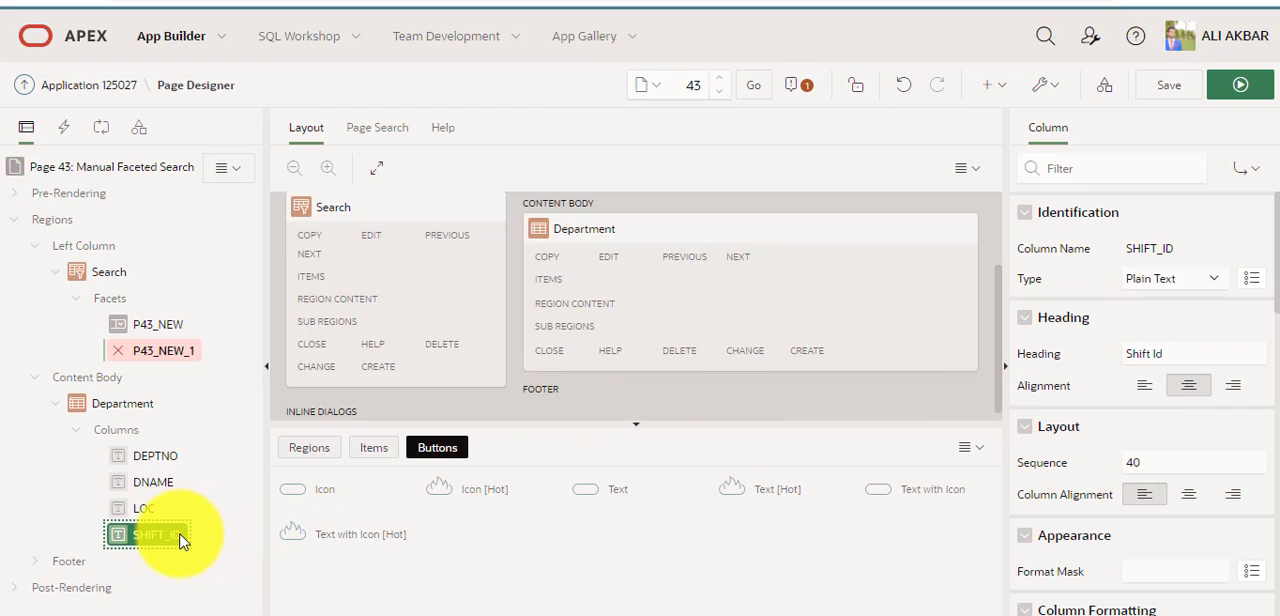
pyautogui.click(1177, 249)
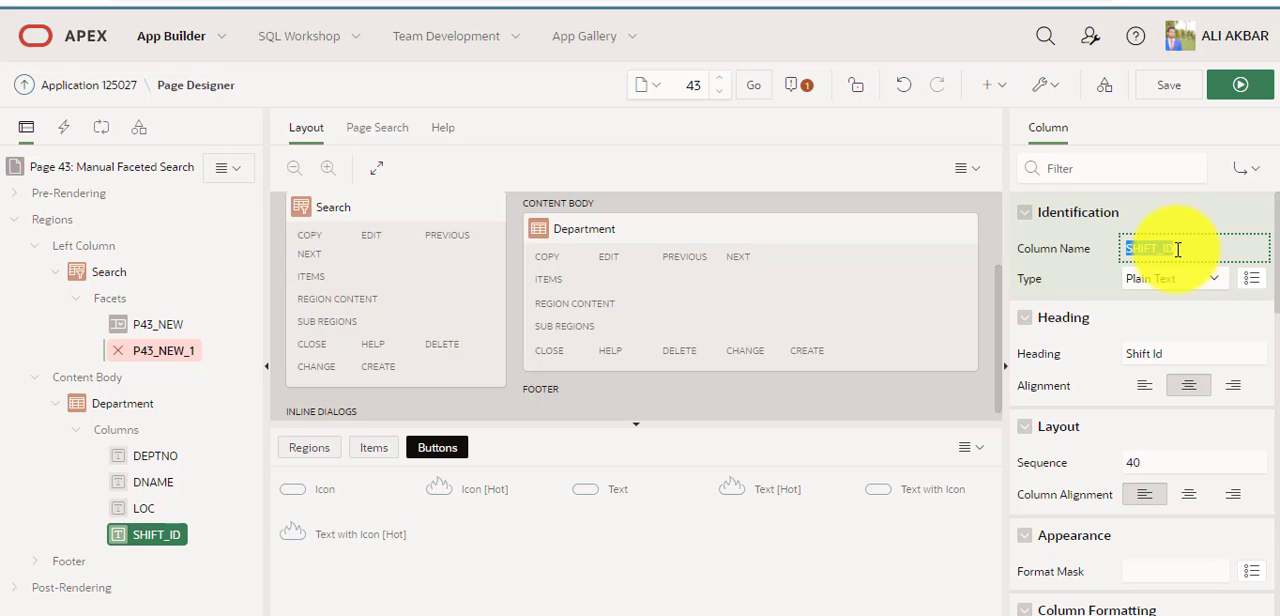
pyautogui.click(168, 350)
pyautogui.scroll(-5, 1222, 372)
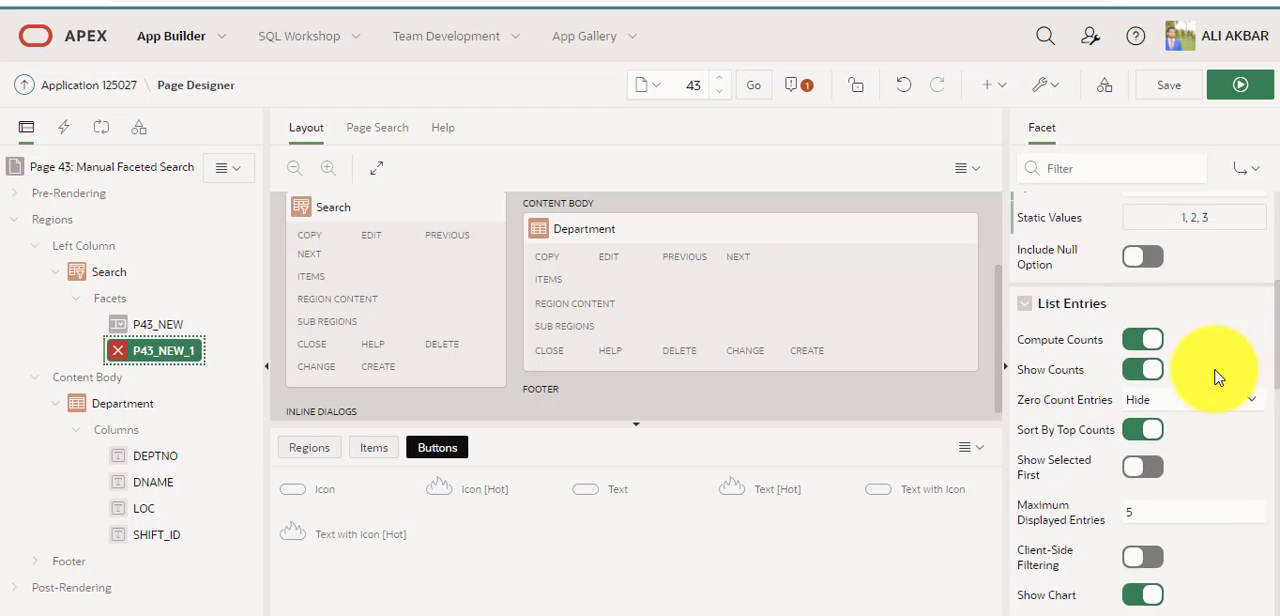
pyautogui.scroll(-3, 1218, 376)
pyautogui.click(1166, 295)
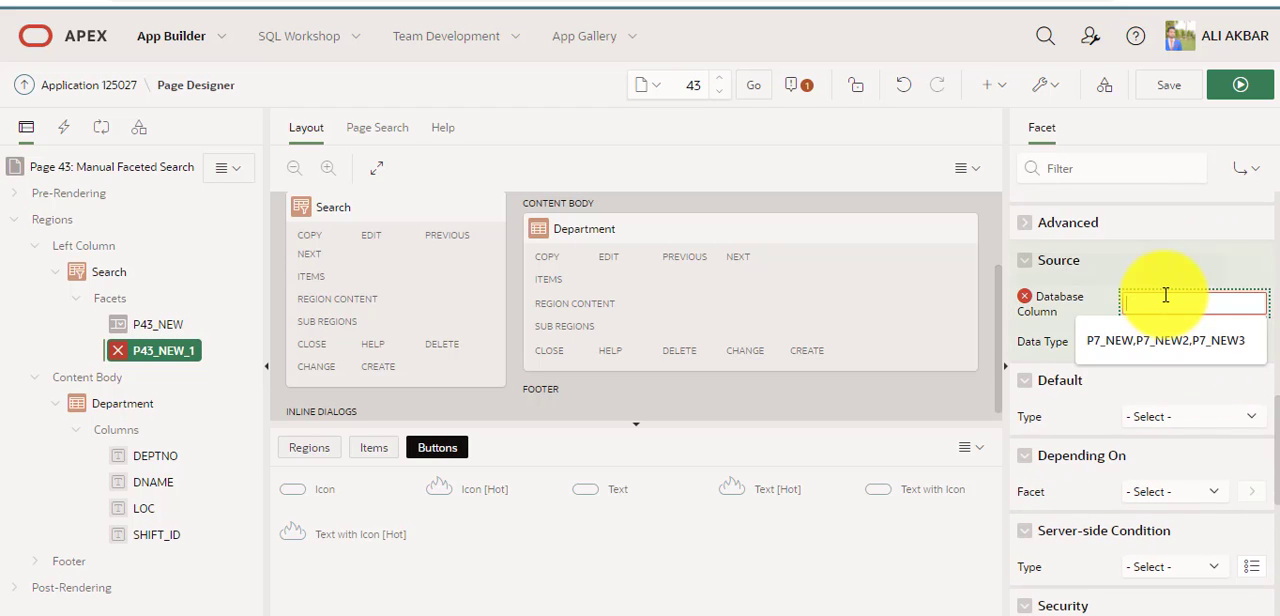
pyautogui.write('SHIFT_ID')
pyautogui.click(1166, 88)
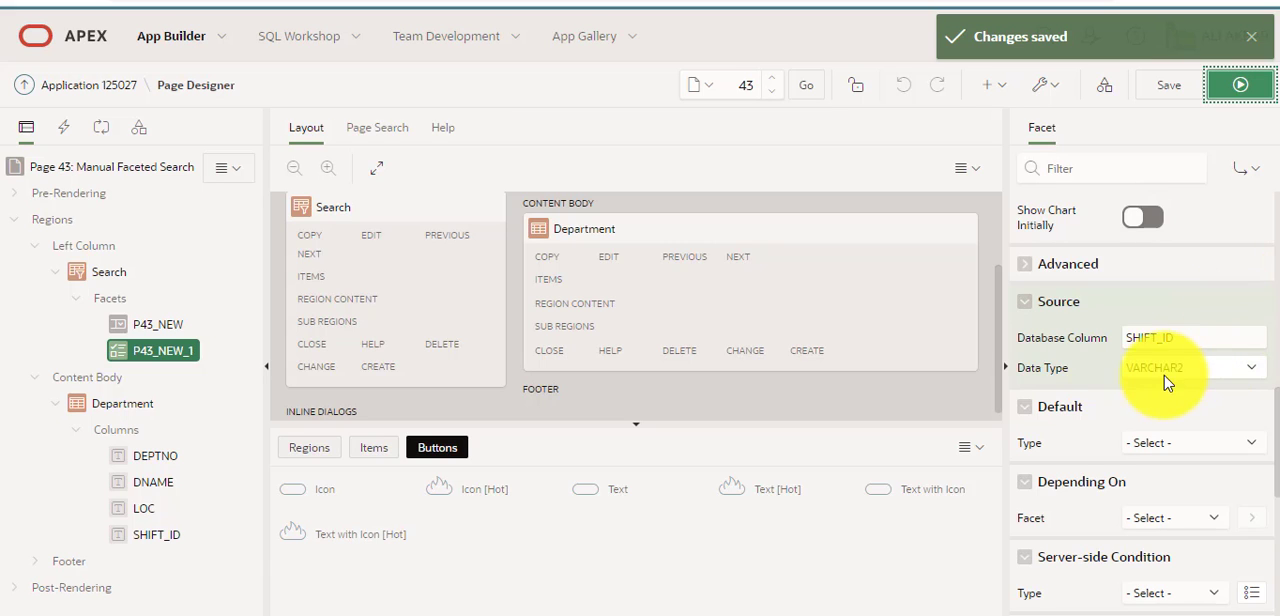
# Set the Shift # facet's source data type to NUMBER and save the page.
pyautogui.click(1190, 367)
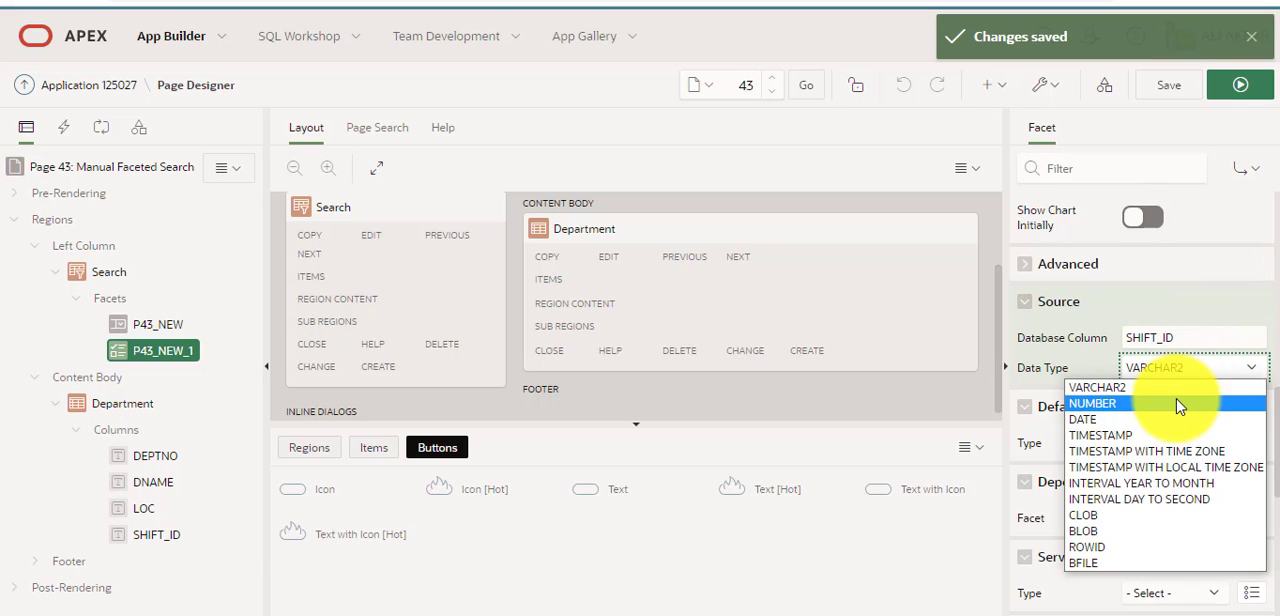
pyautogui.click(1172, 405)
pyautogui.click(1170, 88)
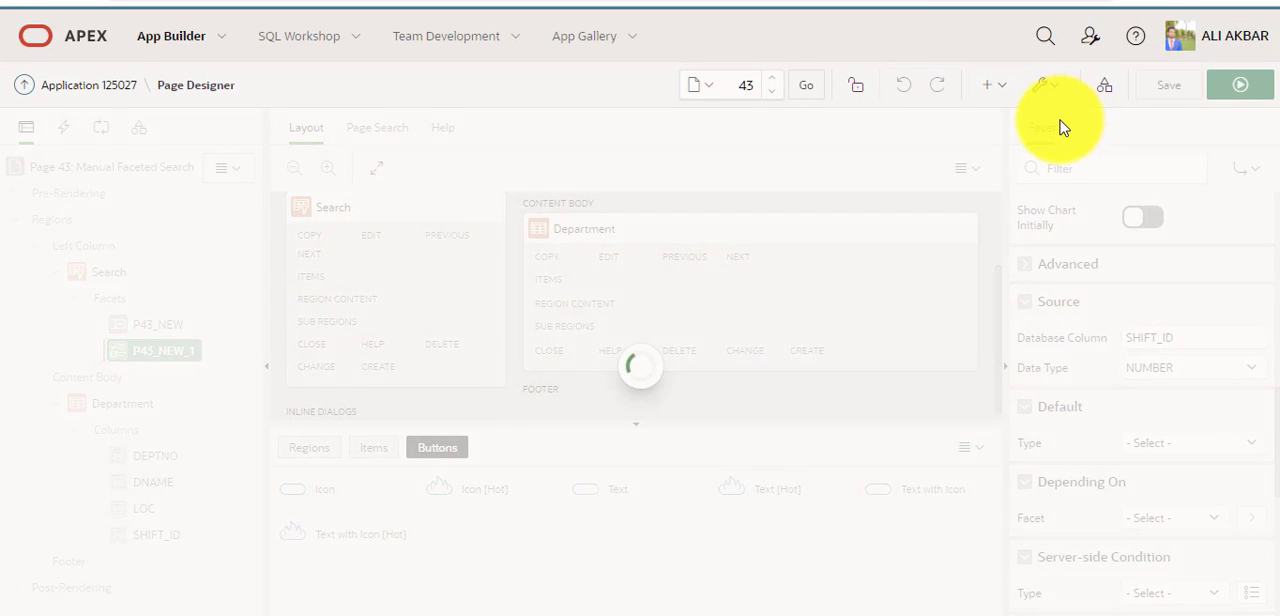
# Run the page, filter the Department report by shift 3 and check the Shift Id values of the listed rows.
pyautogui.click(1238, 86)
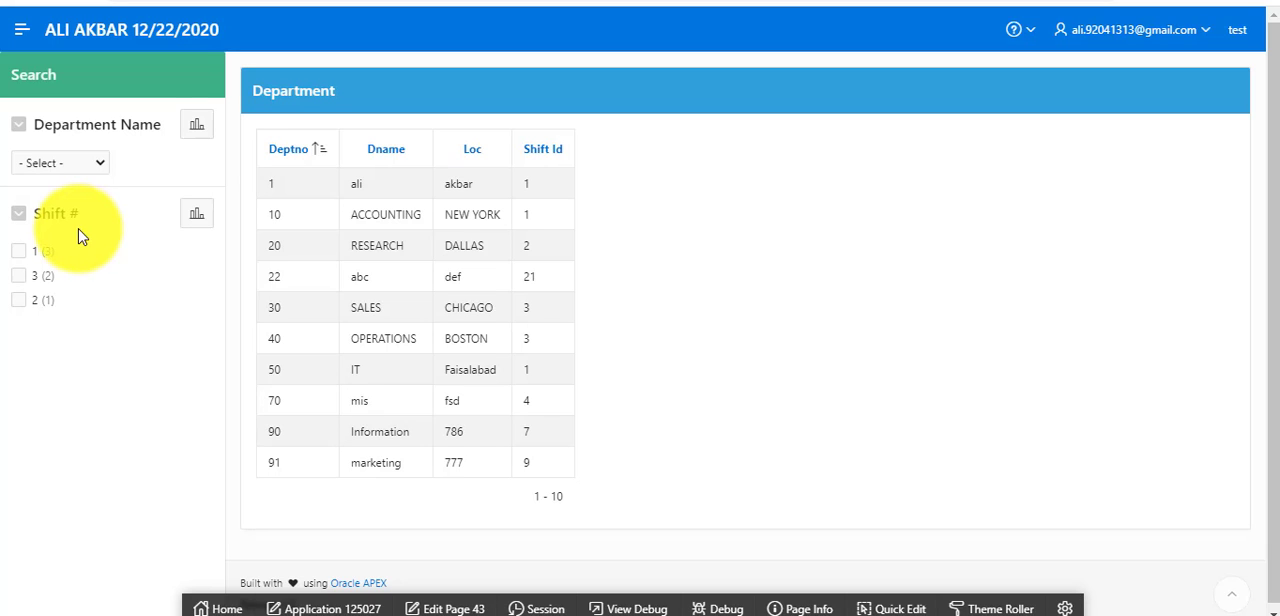
pyautogui.click(19, 276)
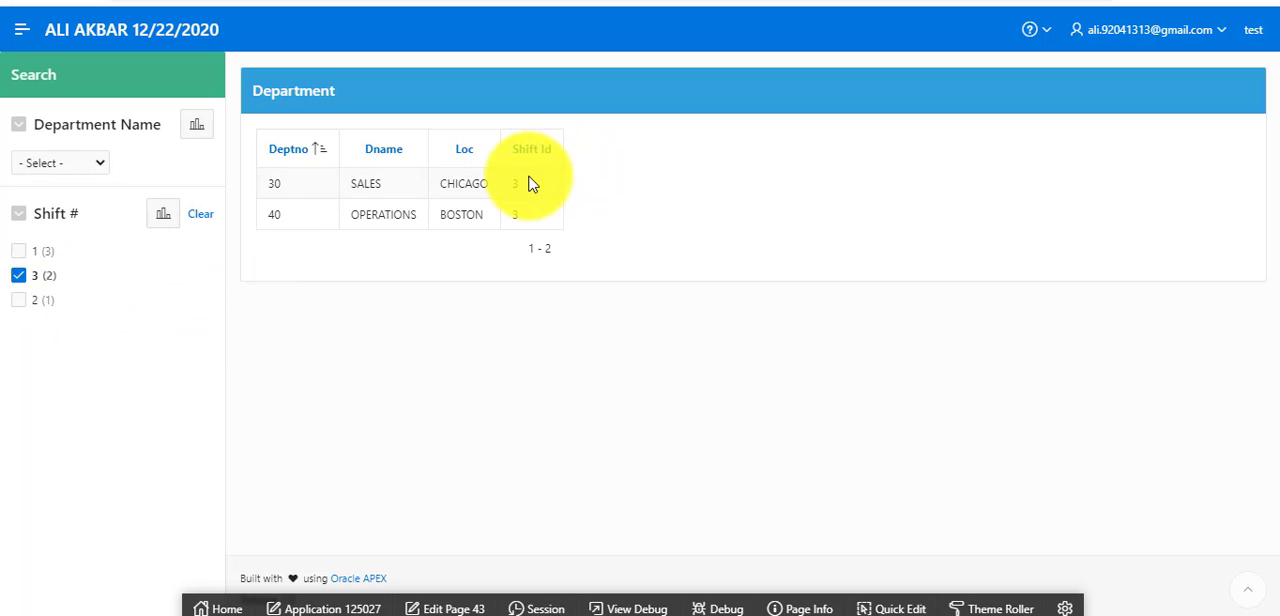
pyautogui.moveTo(528, 183); pyautogui.dragTo(517, 218)
pyautogui.click(517, 218)
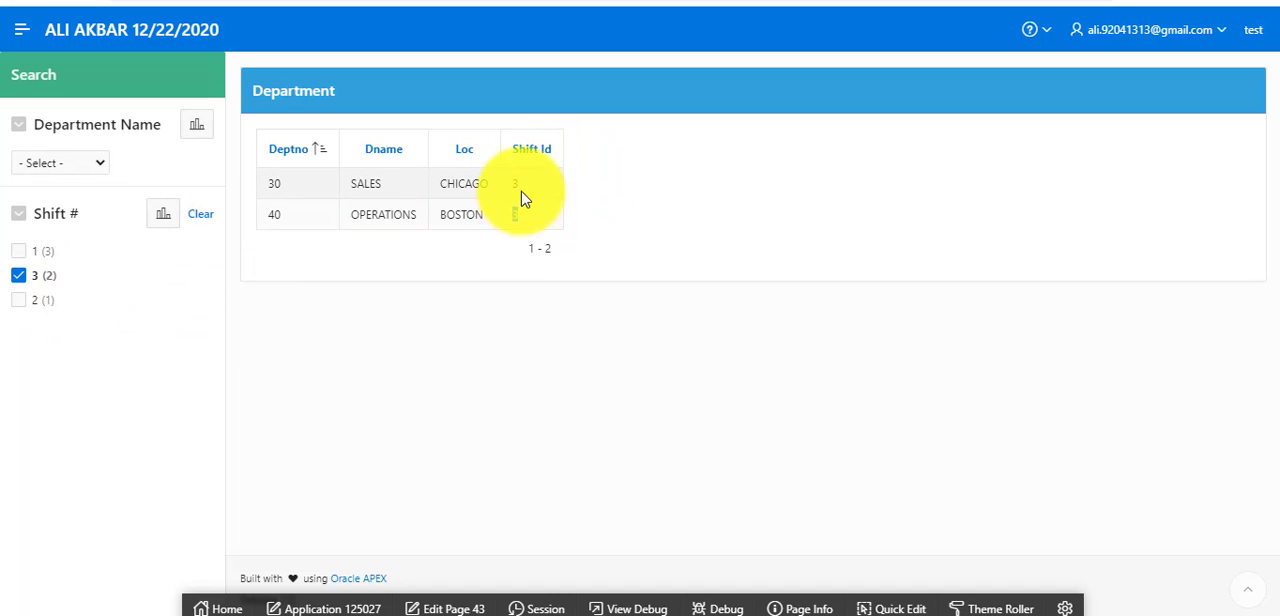
# Add shifts 1 and 2 to the Shift # filter, remove both again and clear the facet.
pyautogui.click(20, 252)
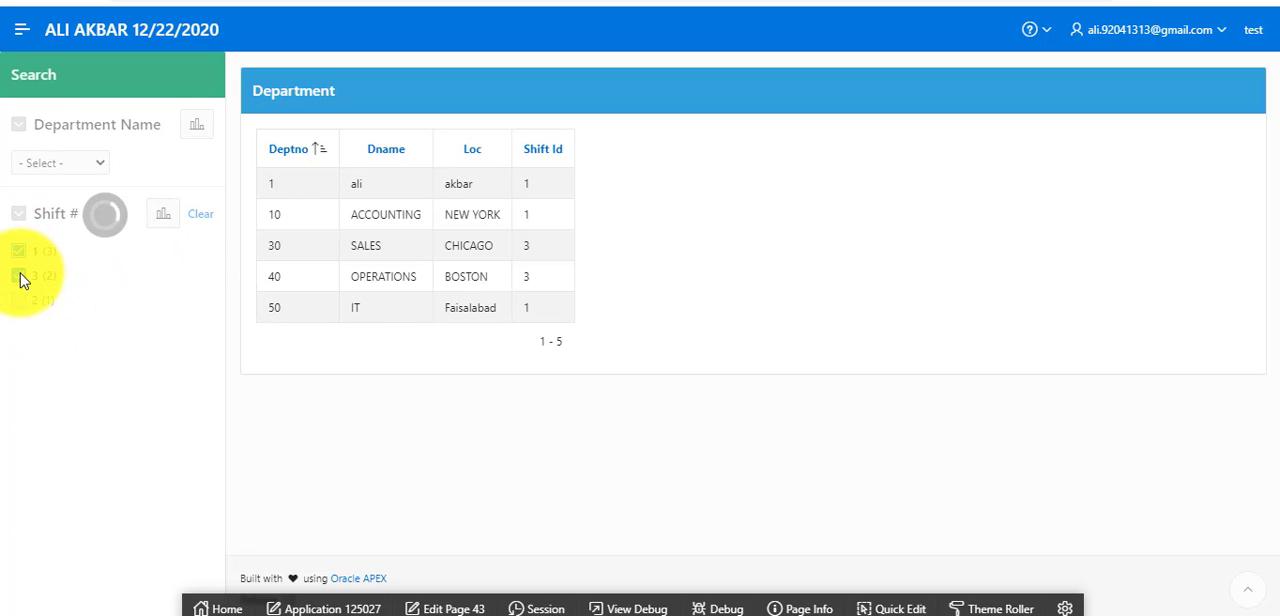
pyautogui.click(20, 302)
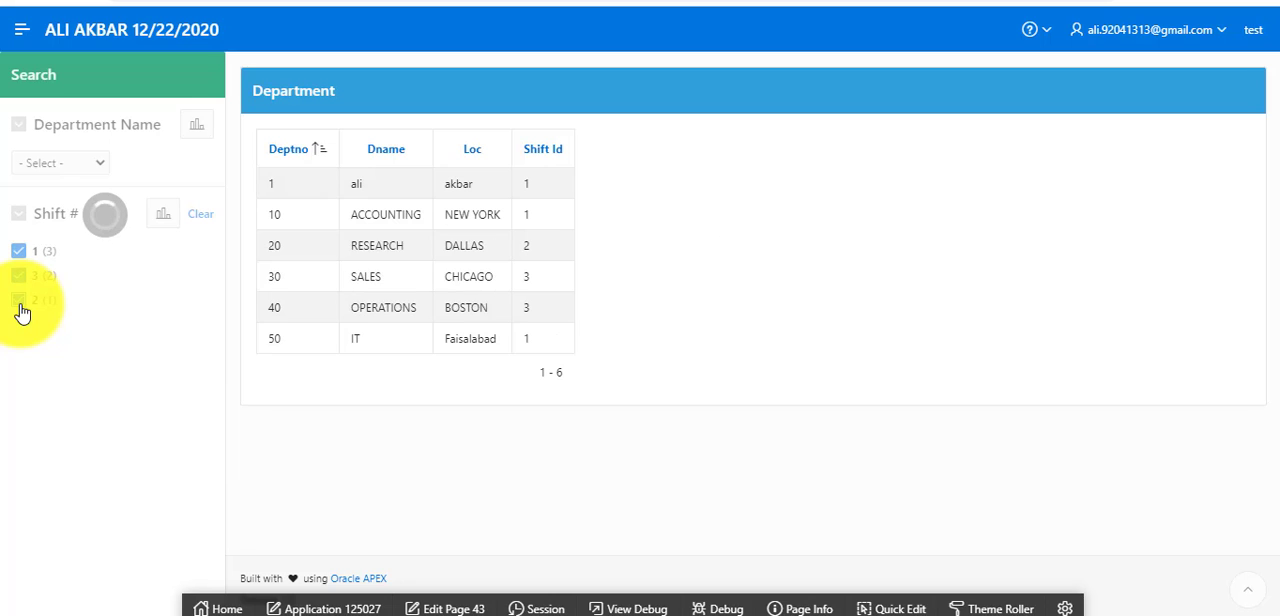
pyautogui.click(20, 299)
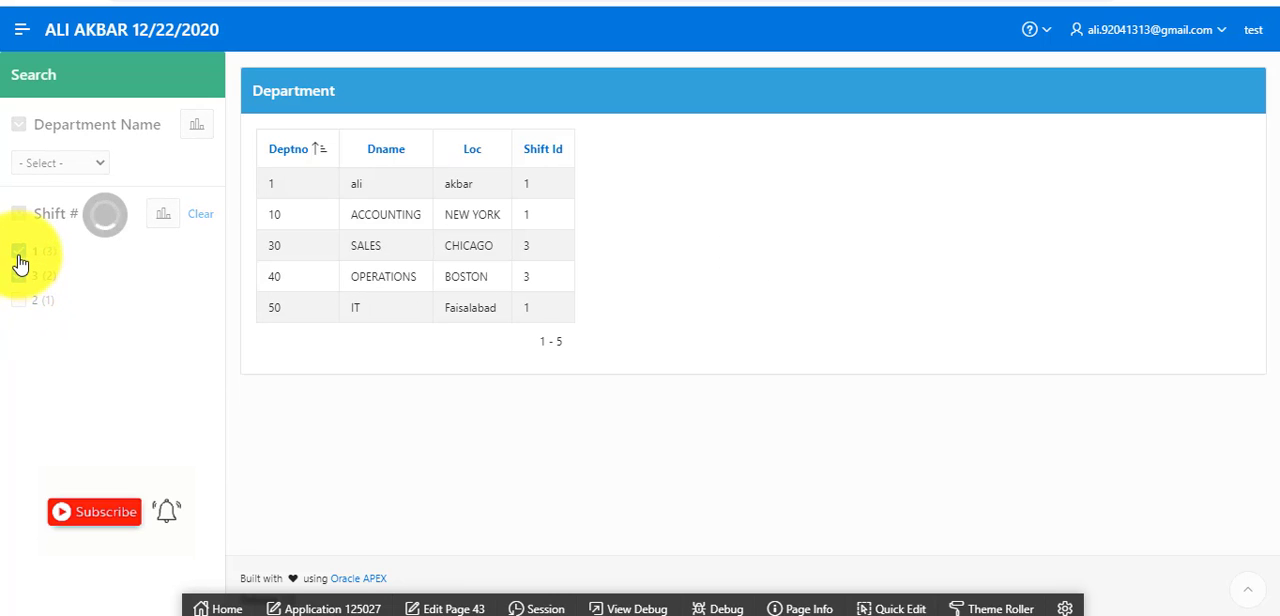
pyautogui.click(20, 251)
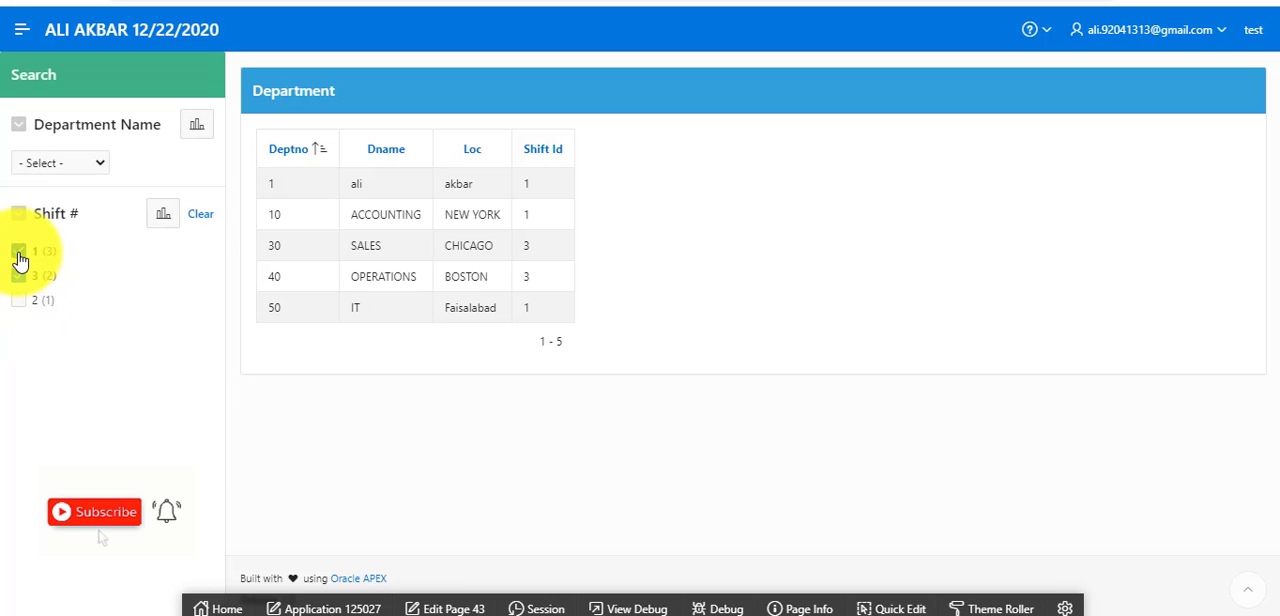
pyautogui.click(198, 214)
# Filter the report by the name of department number 1, and switch the shift 1 filter on and off.
pyautogui.click(97, 168)
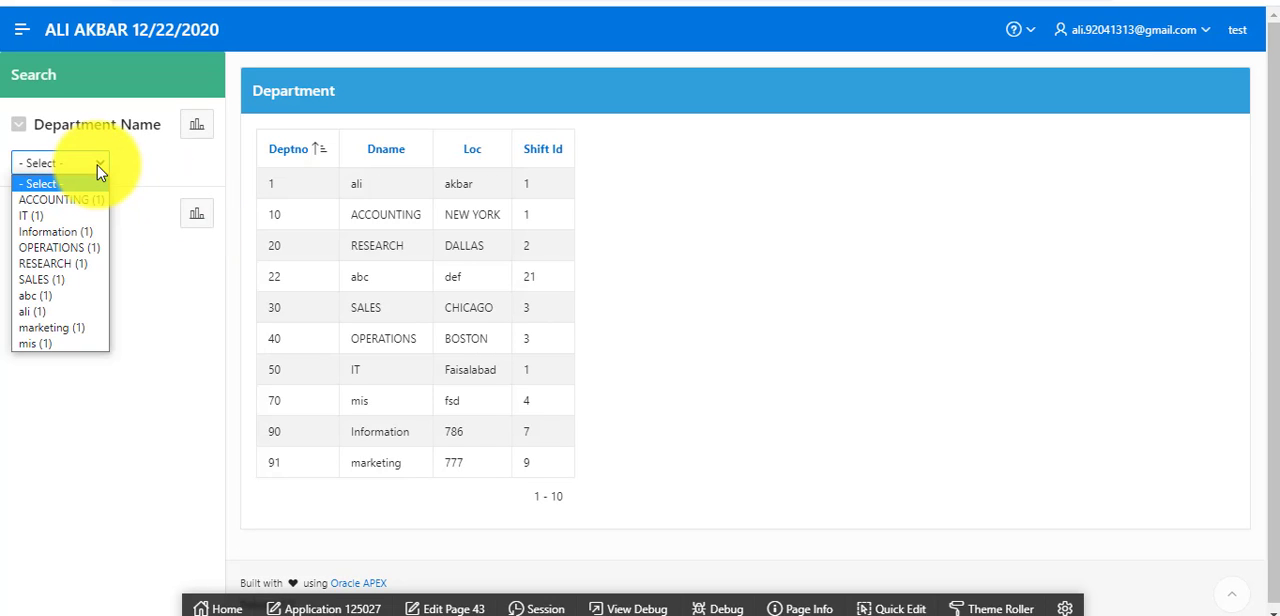
pyautogui.click(40, 311)
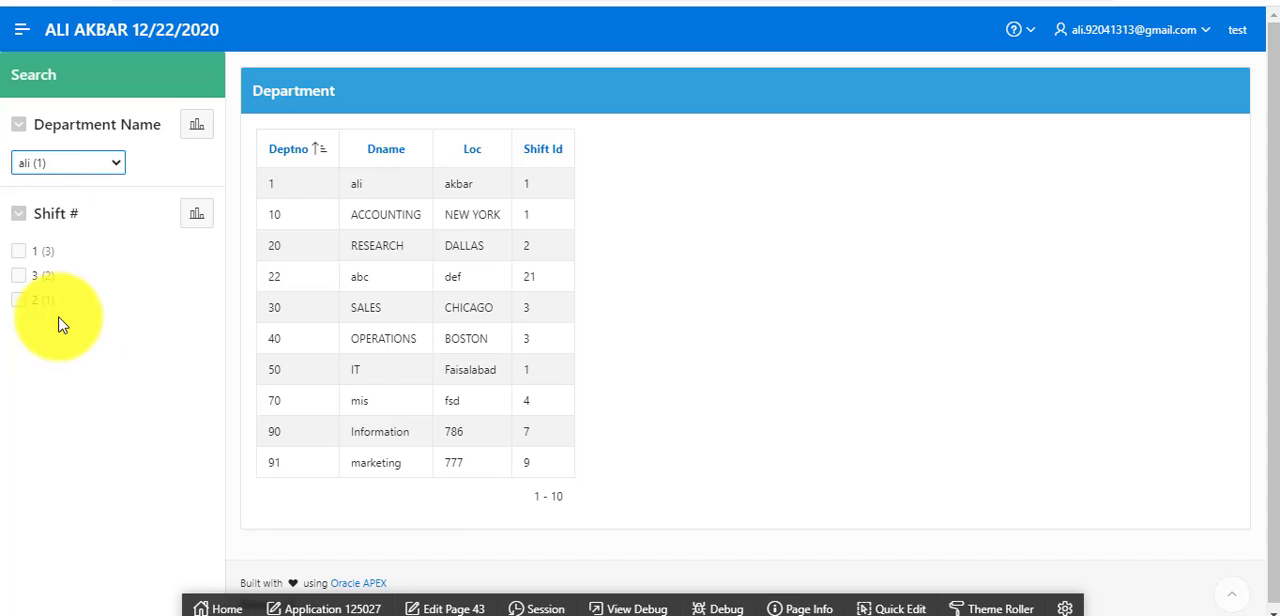
pyautogui.click(19, 261)
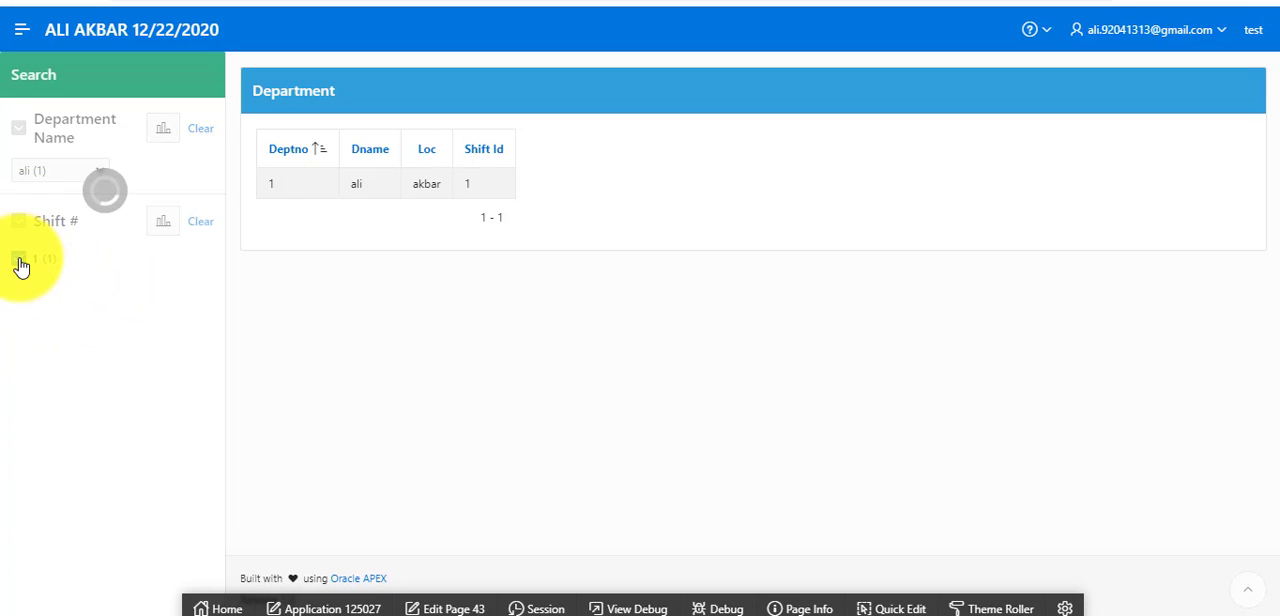
pyautogui.click(20, 262)
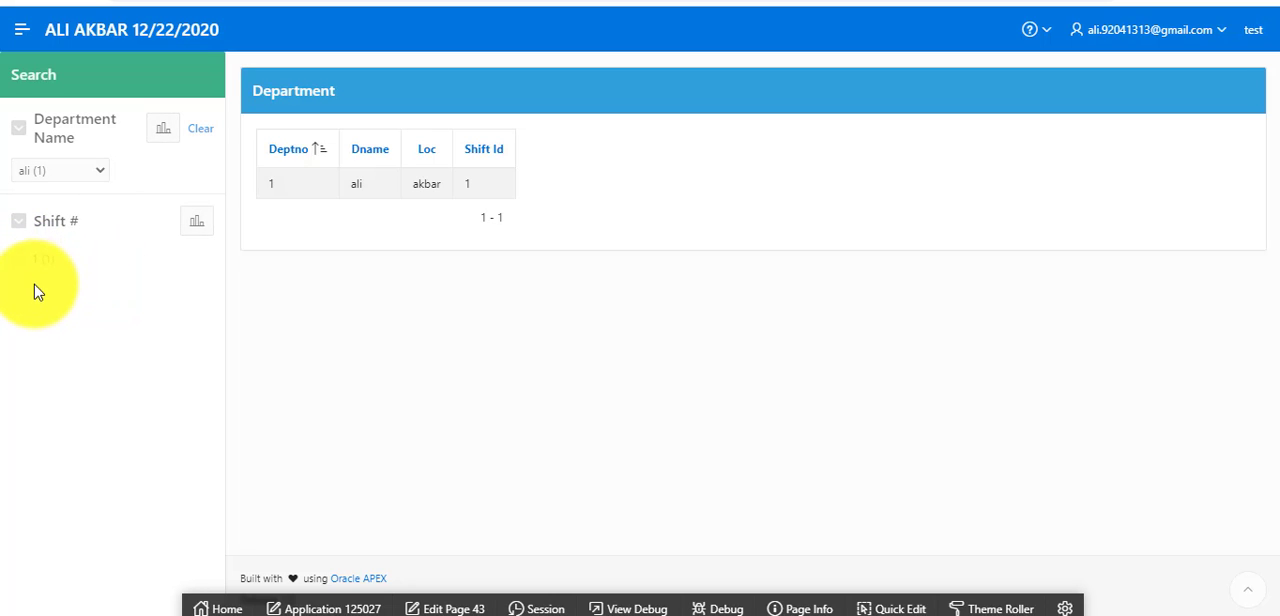